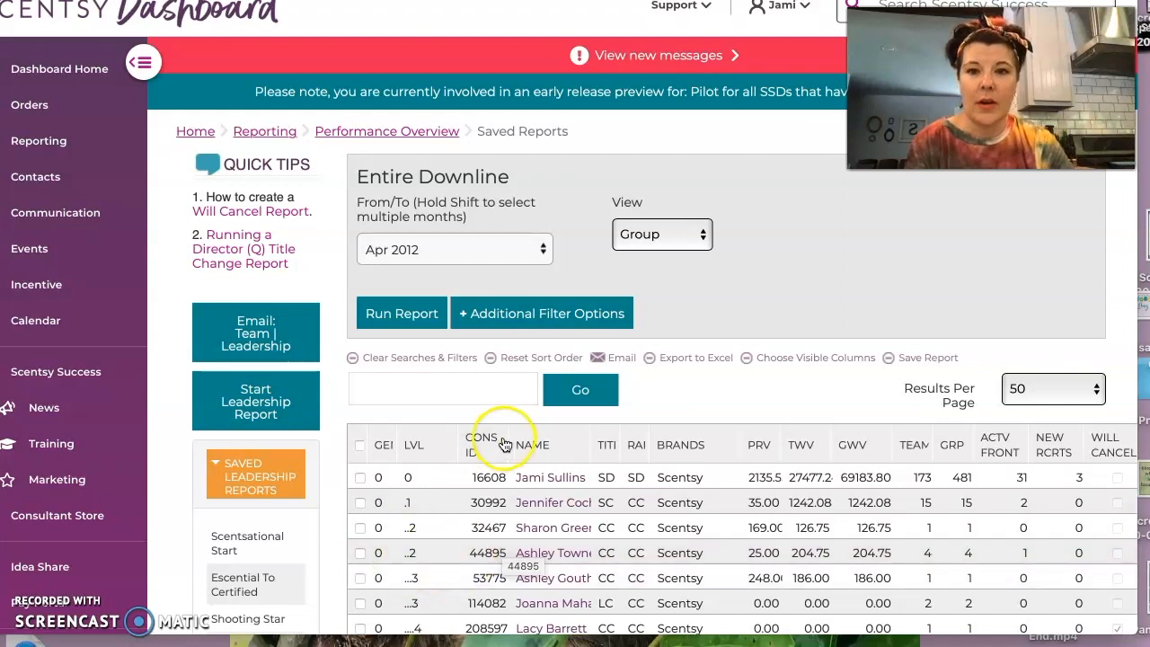
Filter the Entire Downline report to levels 0 through 1 and run it
click(567, 314)
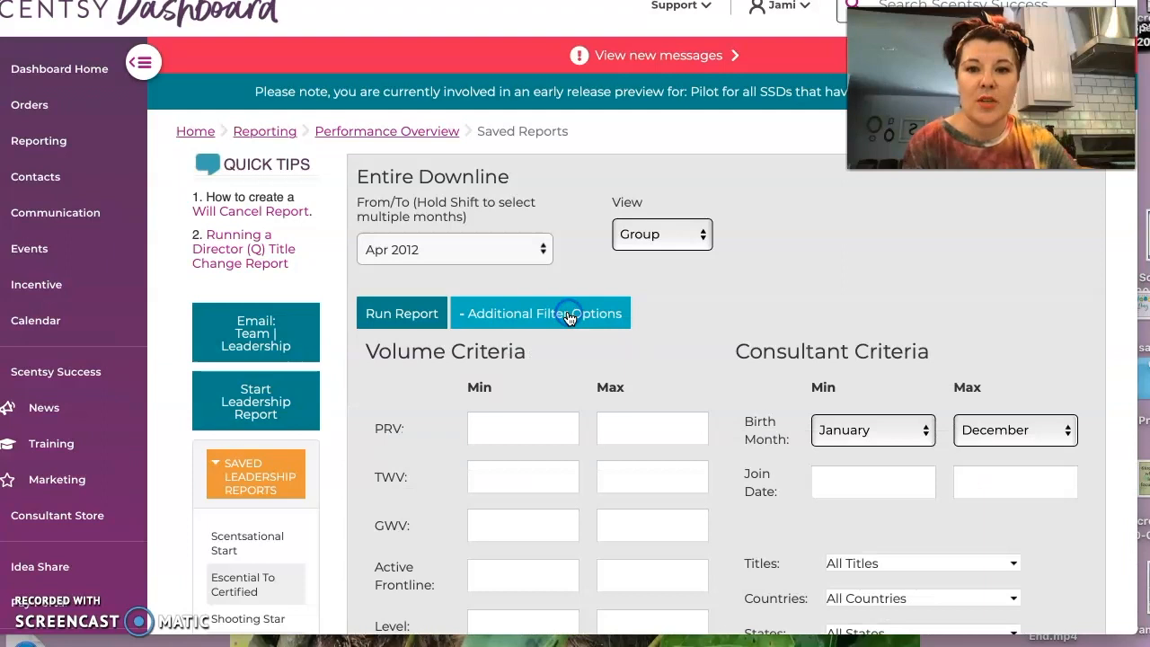
scroll(568, 317, down, 2)
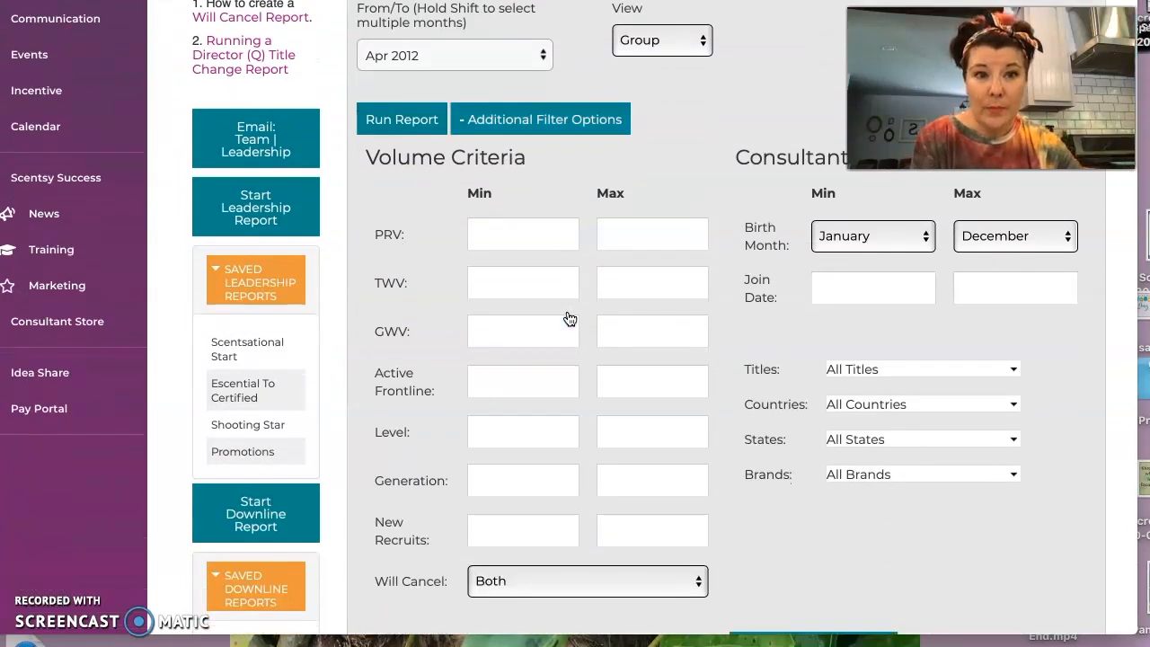
click(536, 433)
text(0)
key(Tab)
text(1)
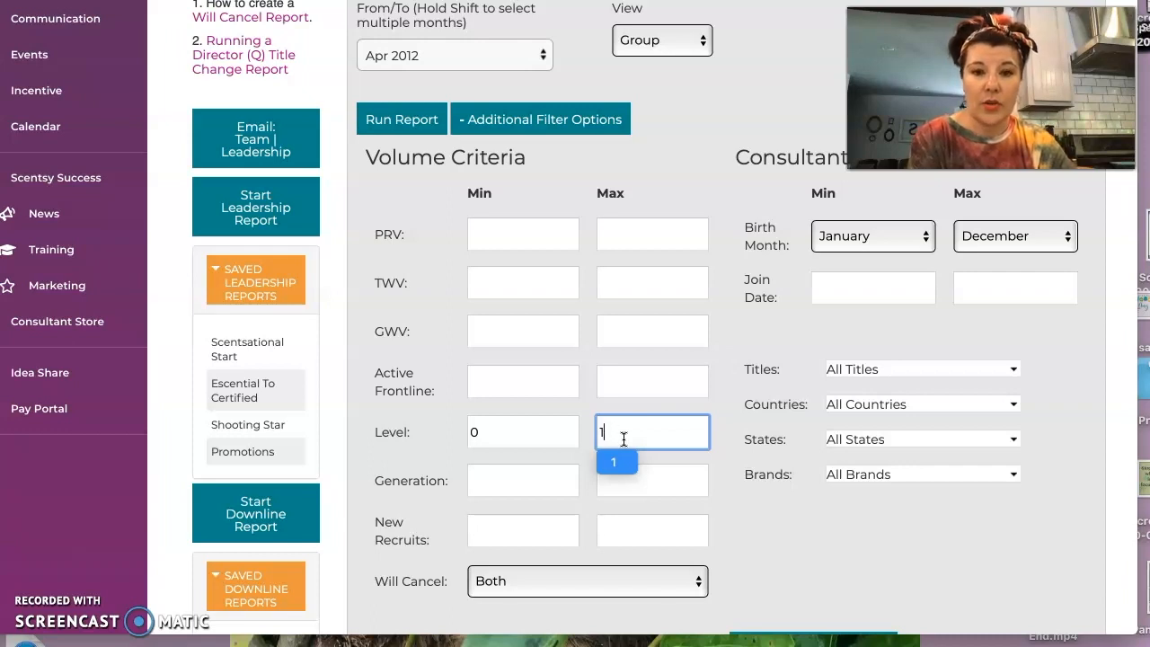
scroll(623, 437, down, 1)
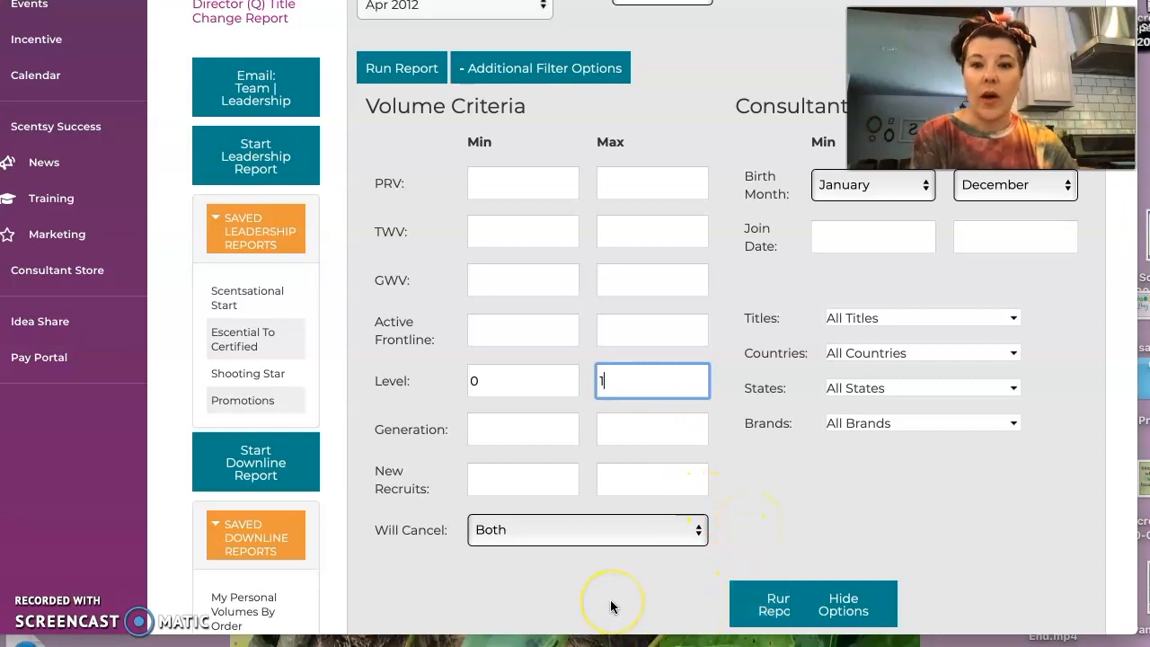
click(771, 611)
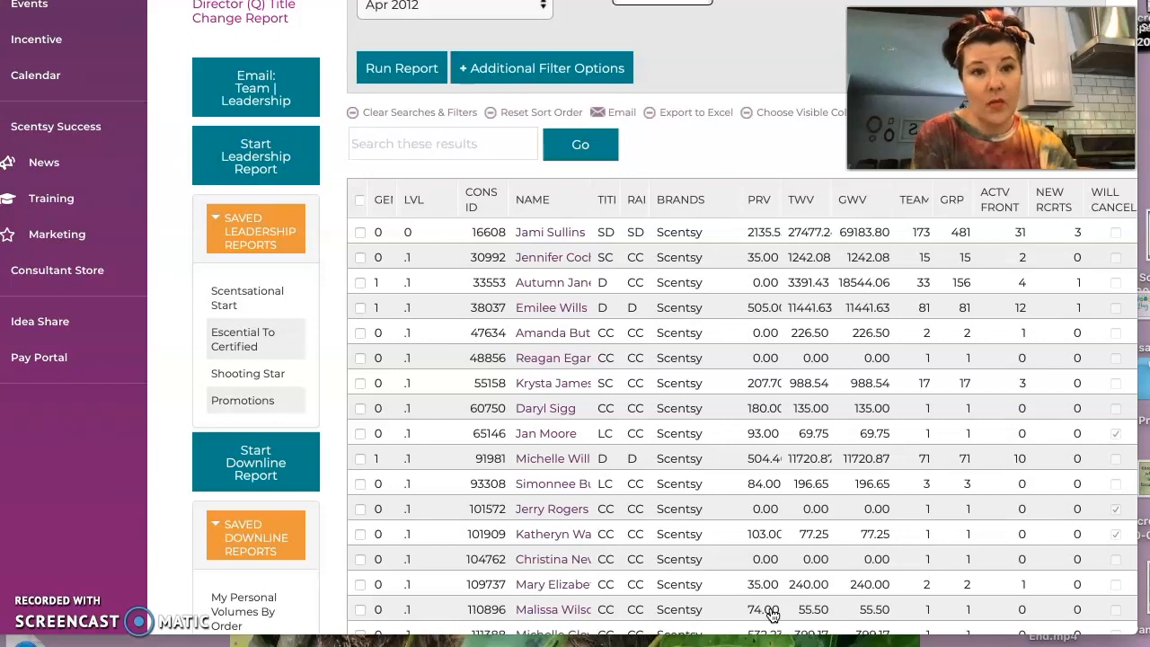
Remove the Cons ID, Brands and Team columns from the report's visible columns selection
scroll(771, 613, up, 3)
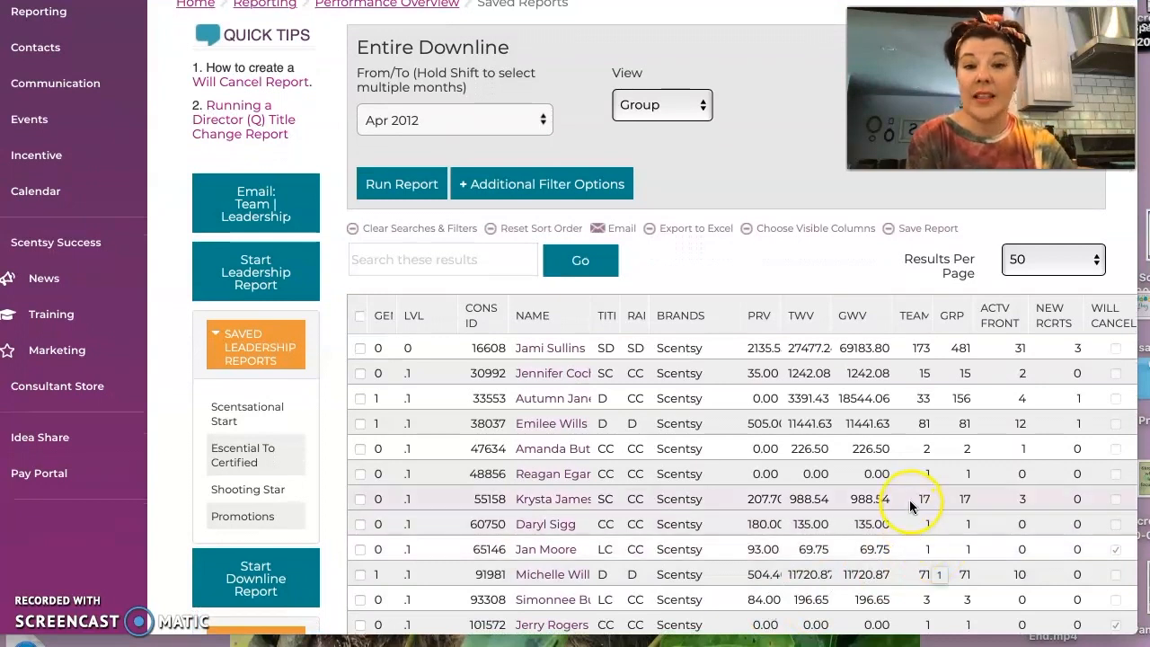
click(813, 234)
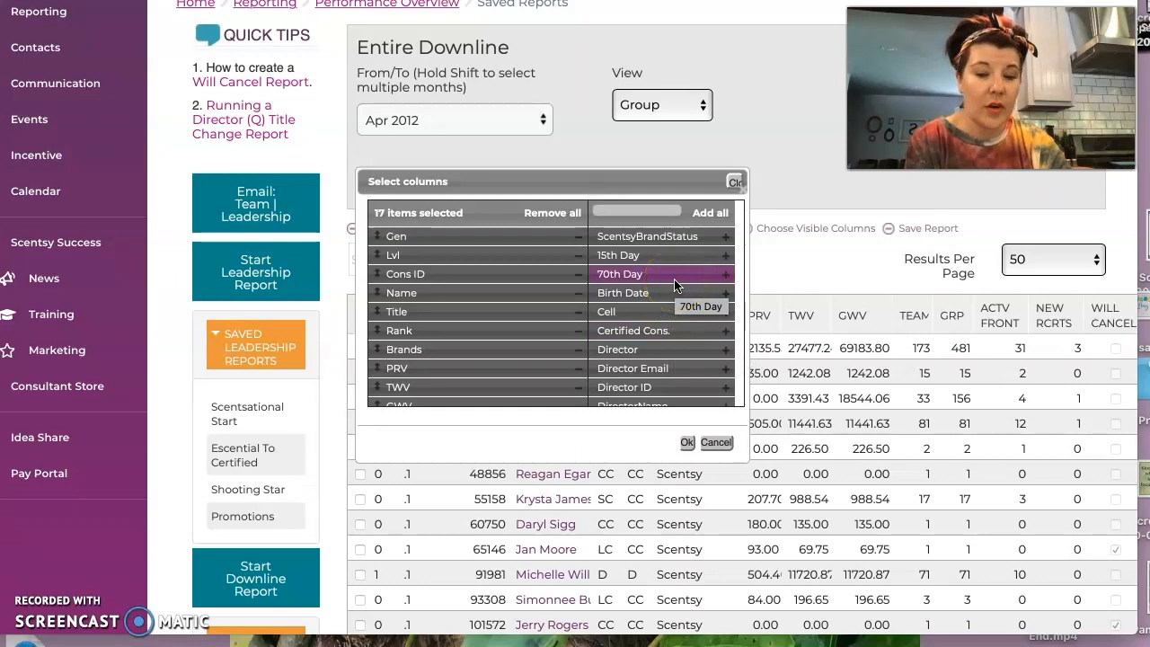
click(577, 276)
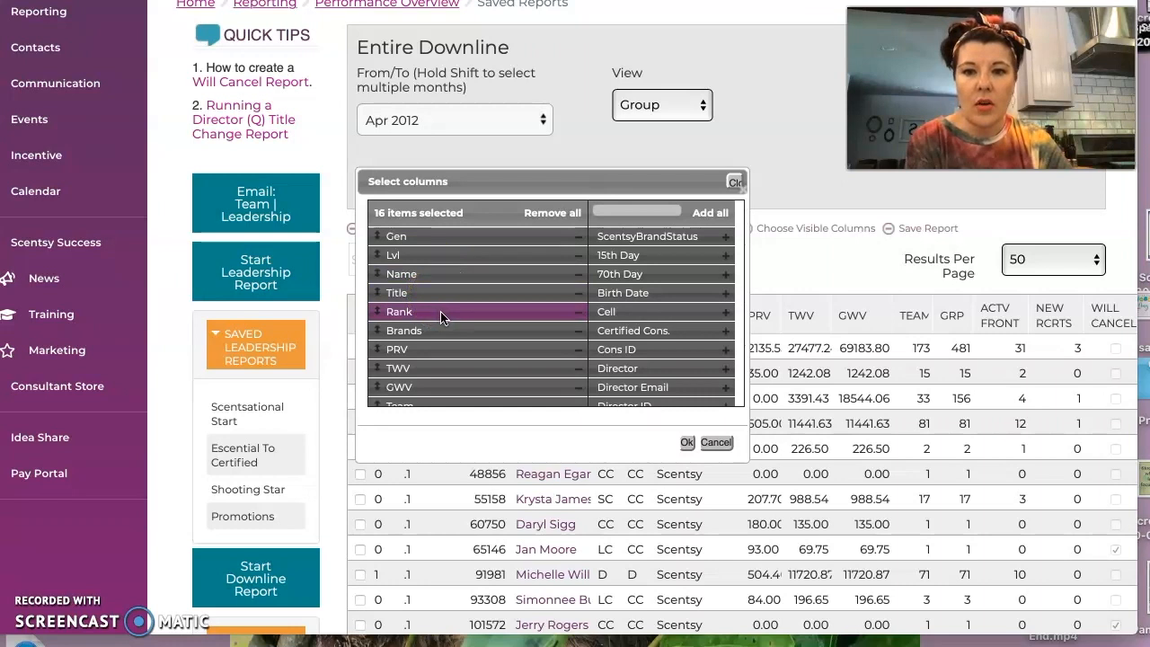
click(571, 331)
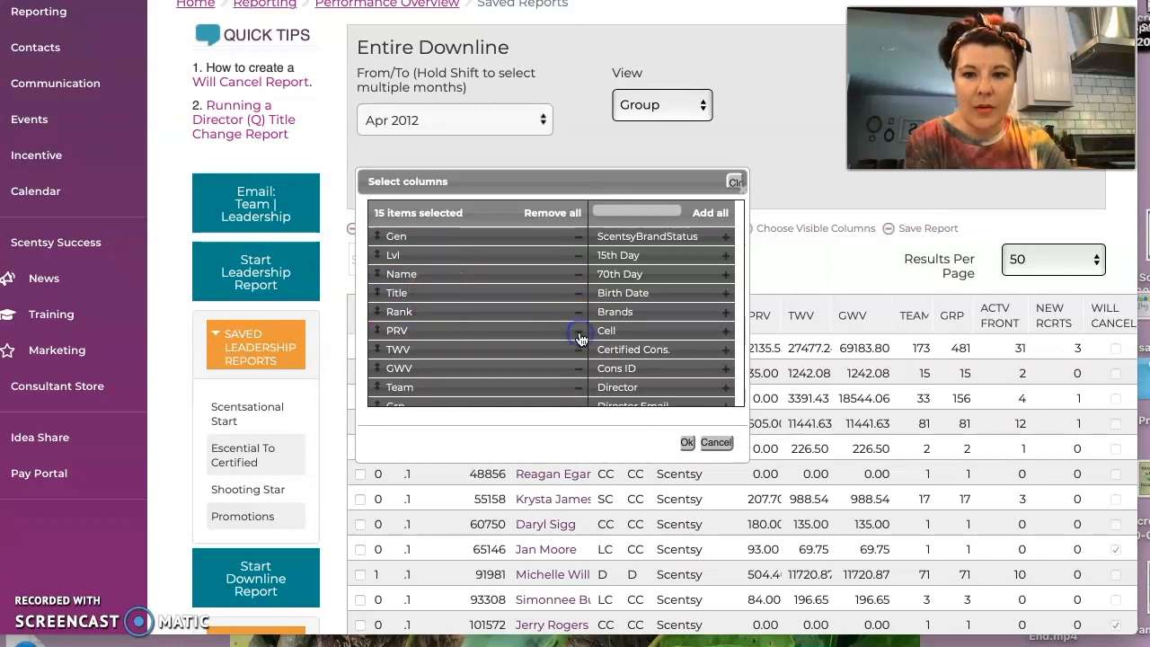
drag(444, 349, 567, 370)
click(577, 305)
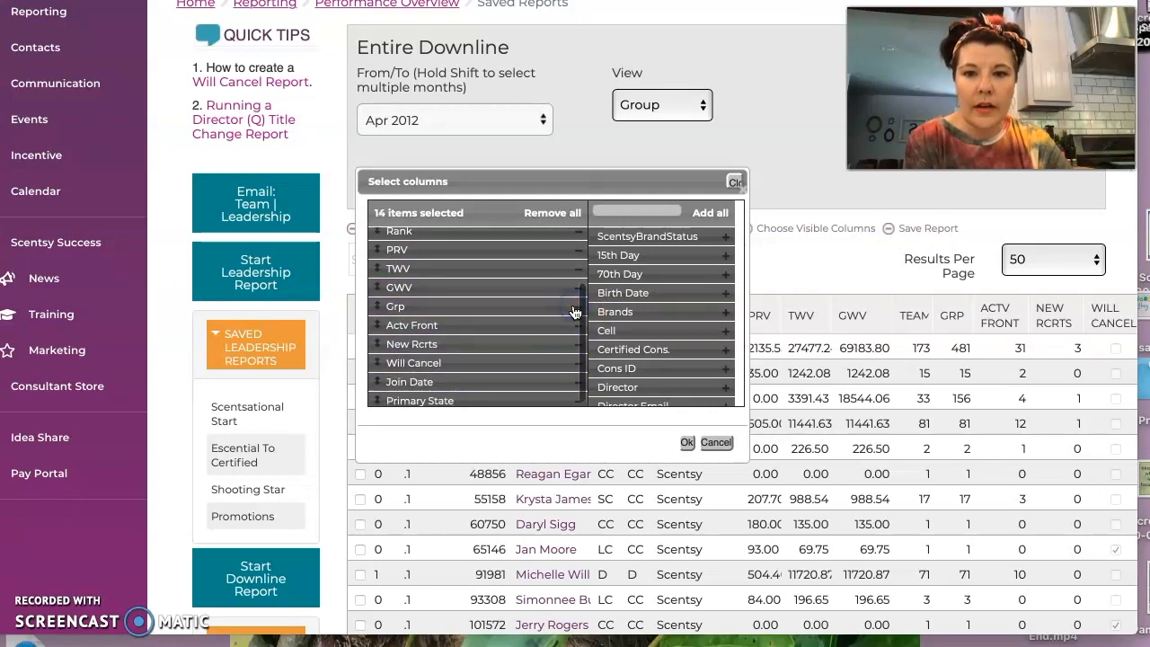
Remove the Grp, Actv Front, New Rcrts, Will Cancel, Join Date and Primary State columns, apply the selection, and deselect the ticked row
click(576, 311)
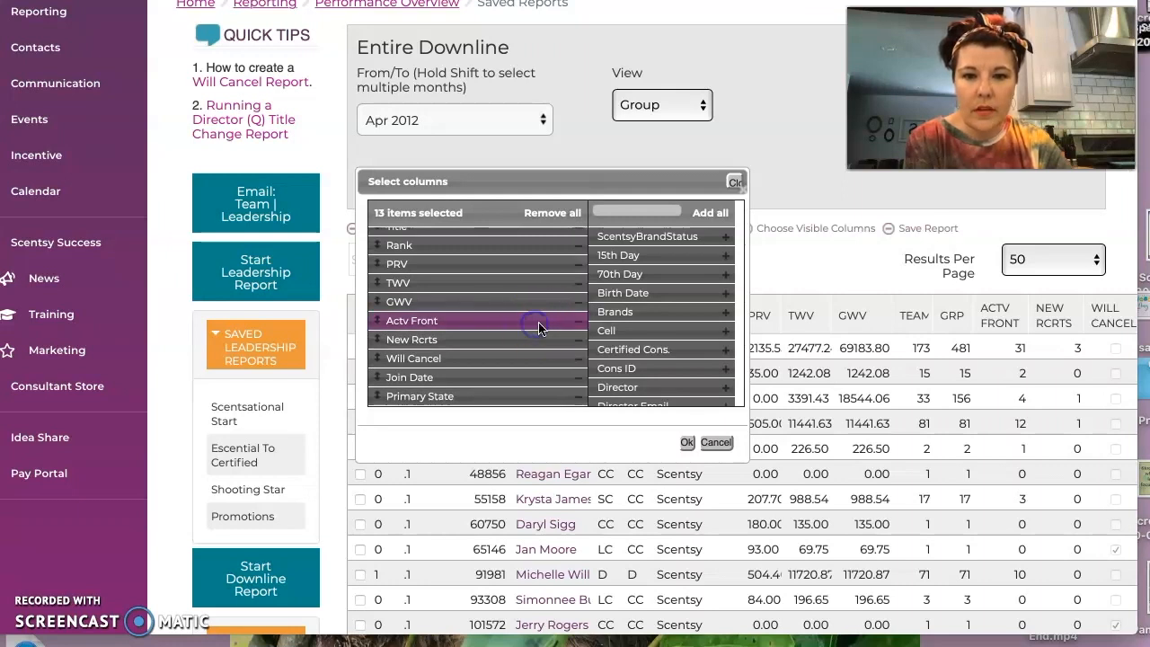
click(578, 320)
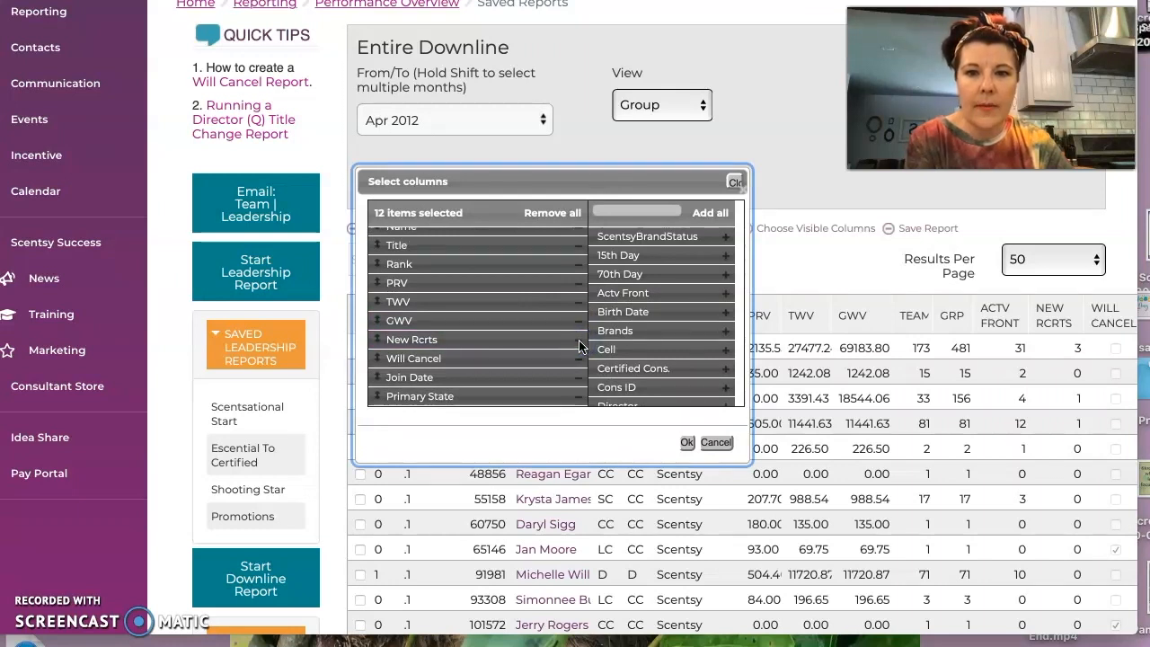
click(578, 340)
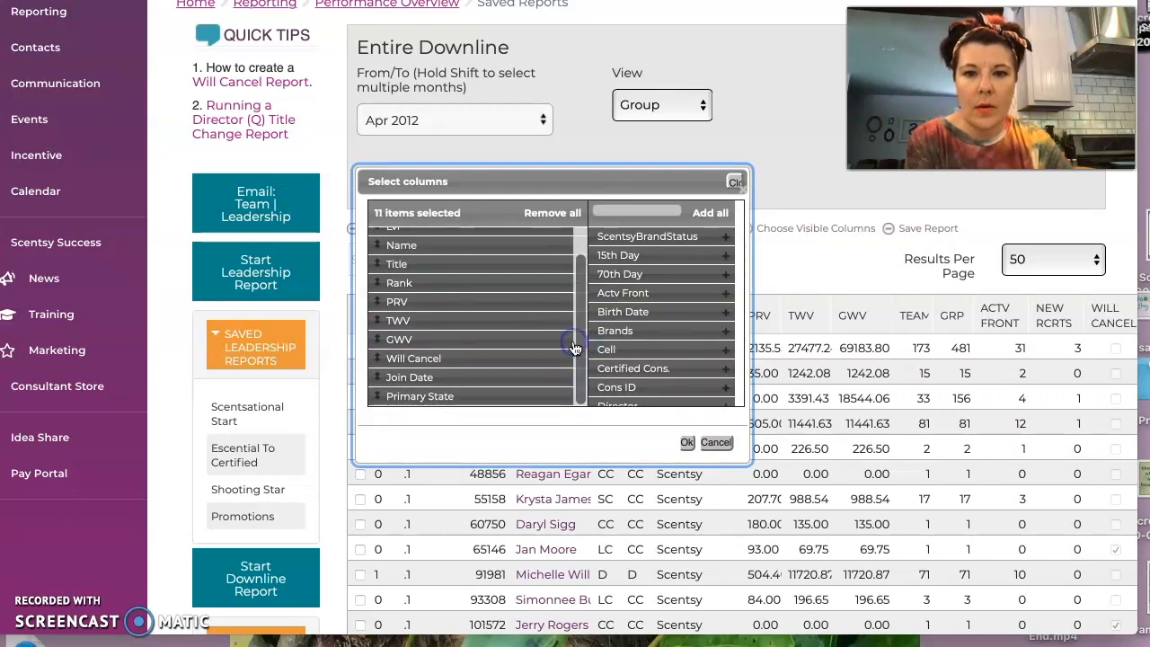
click(563, 361)
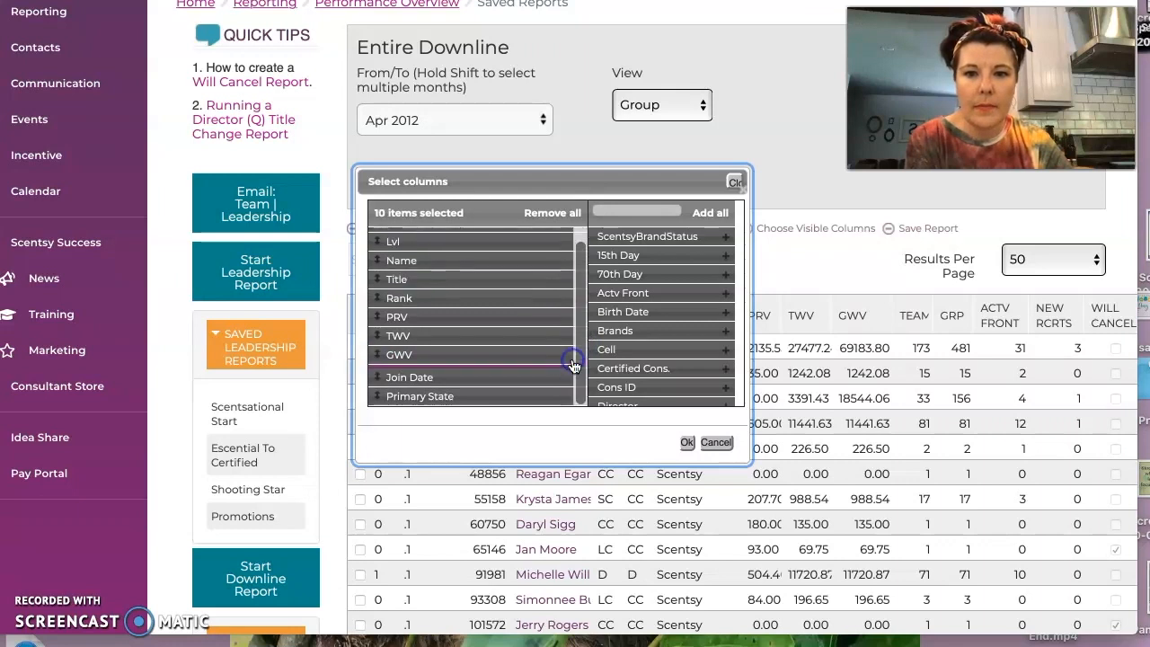
click(566, 379)
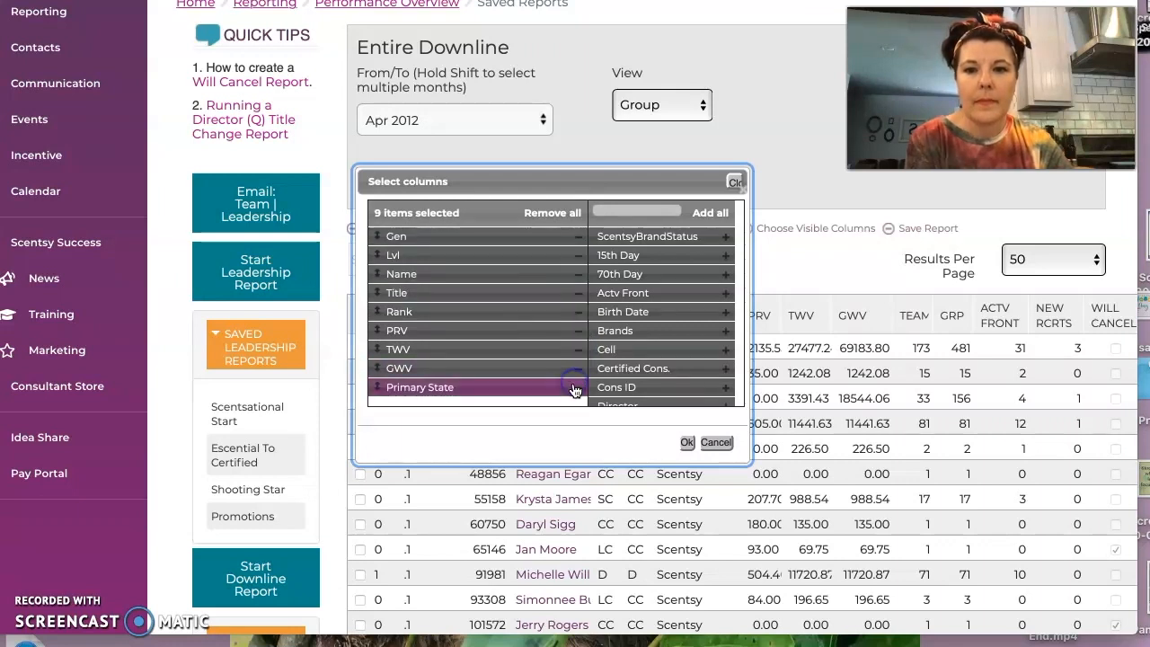
click(573, 391)
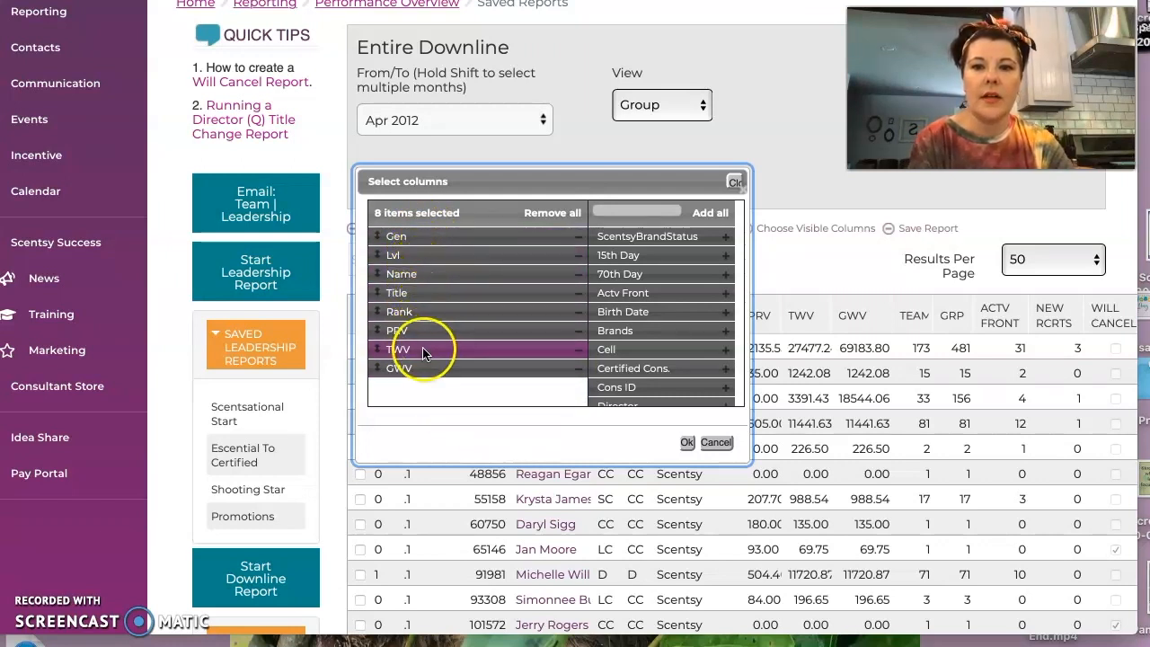
click(687, 441)
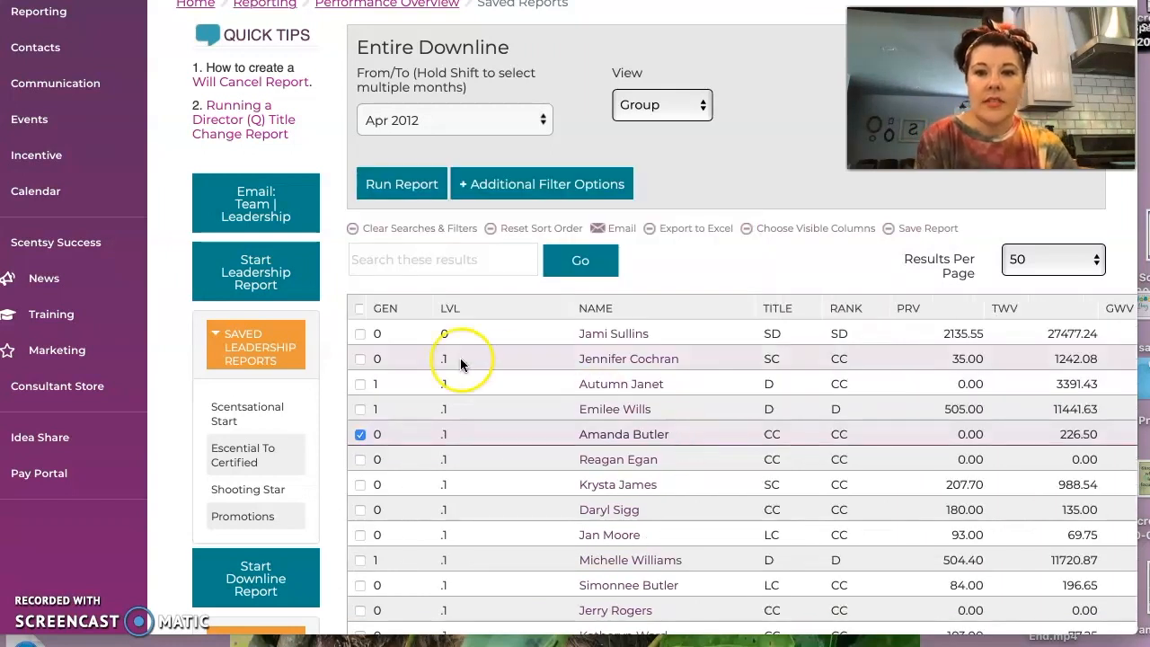
click(360, 434)
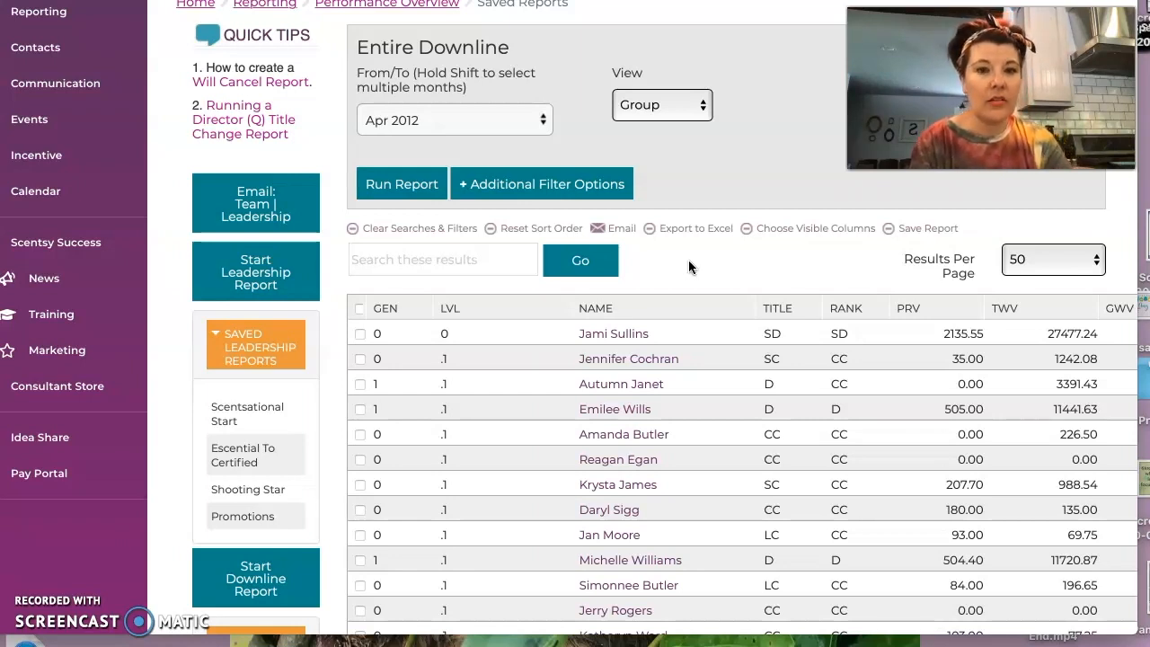
Sort the report by title in descending order and export it to Excel, opening the exported spreadsheet
click(783, 311)
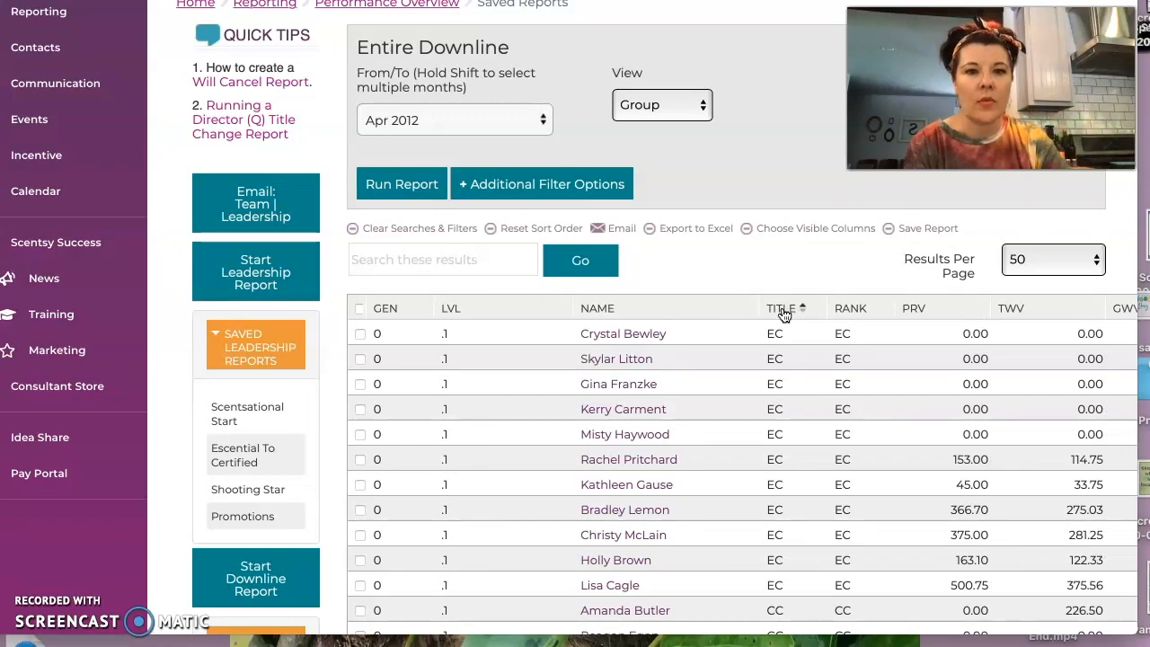
click(783, 312)
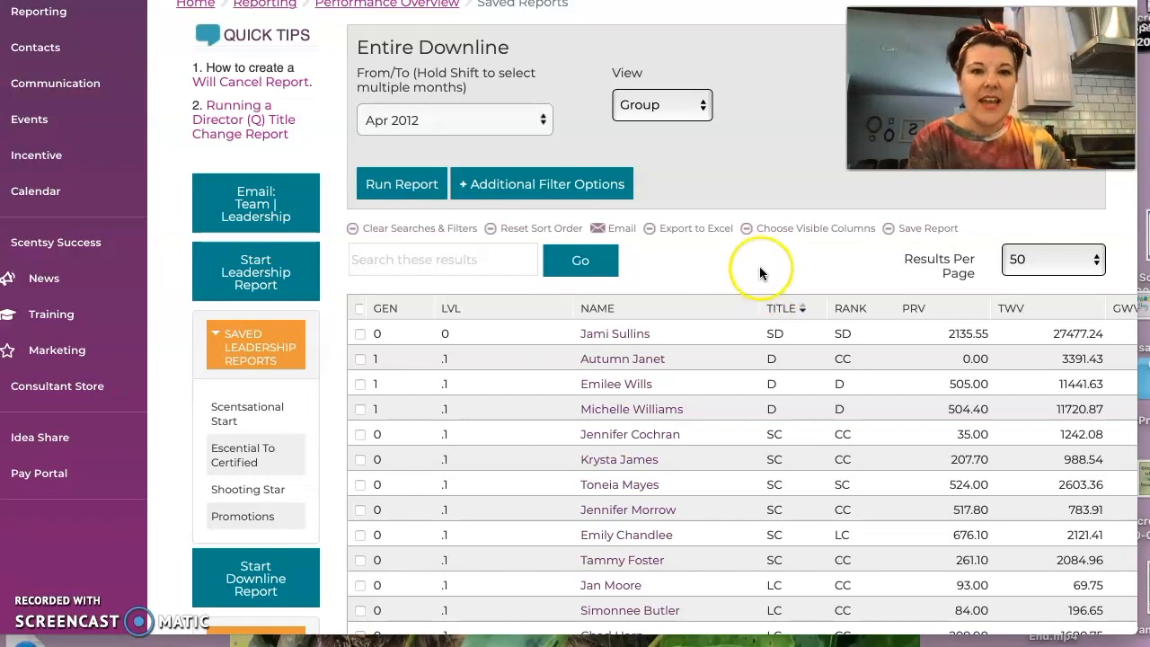
click(697, 230)
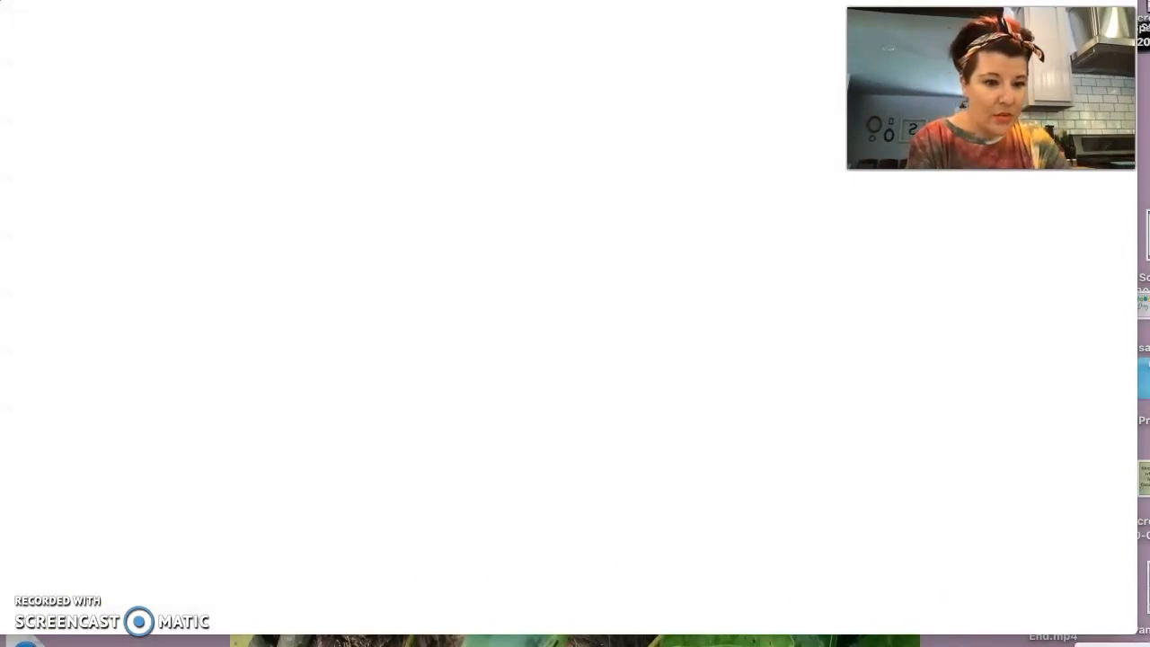
click(988, 643)
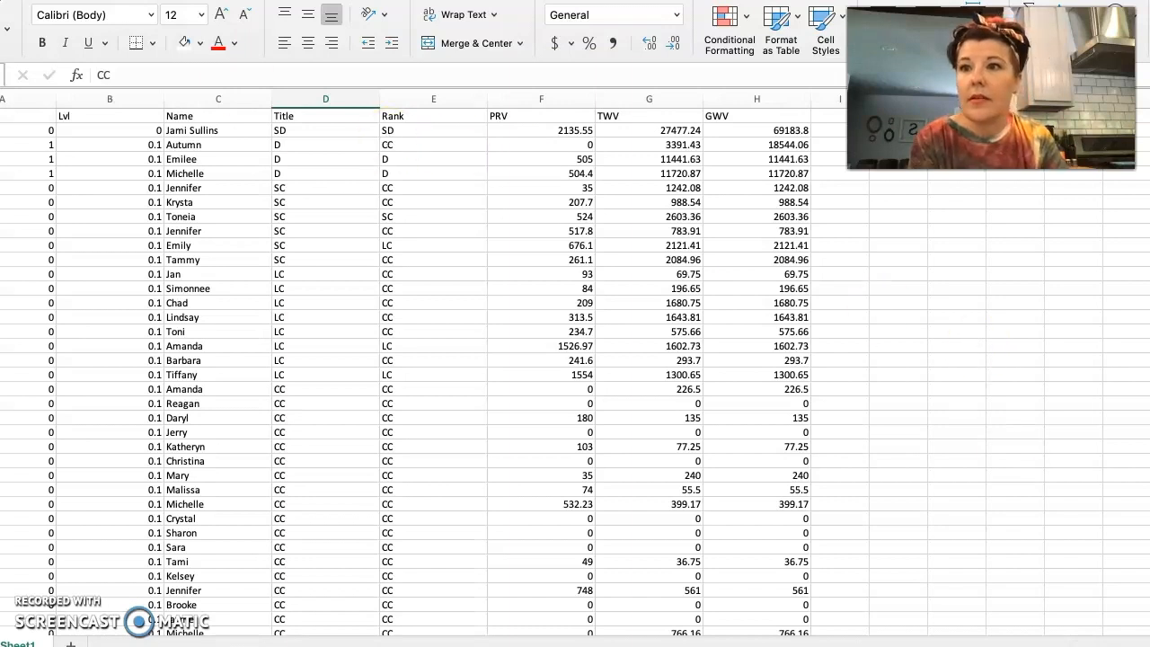
Switch back to the Scentsy dashboard report and clear the minimum and maximum level filters
key(super+m)
click(431, 2)
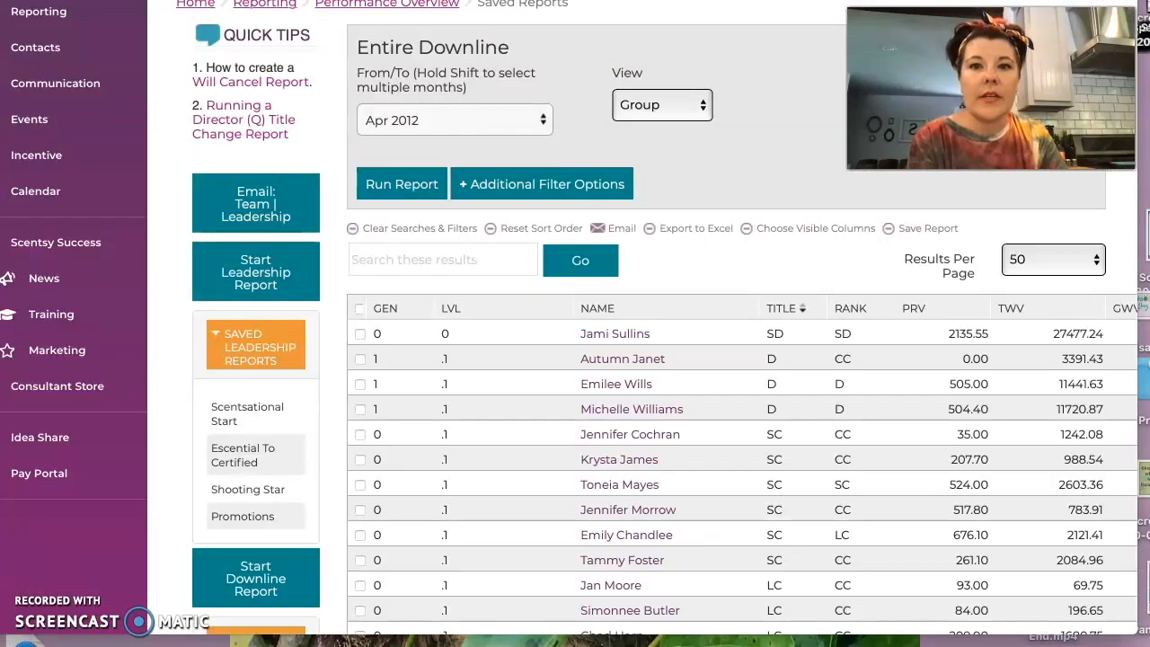
click(548, 188)
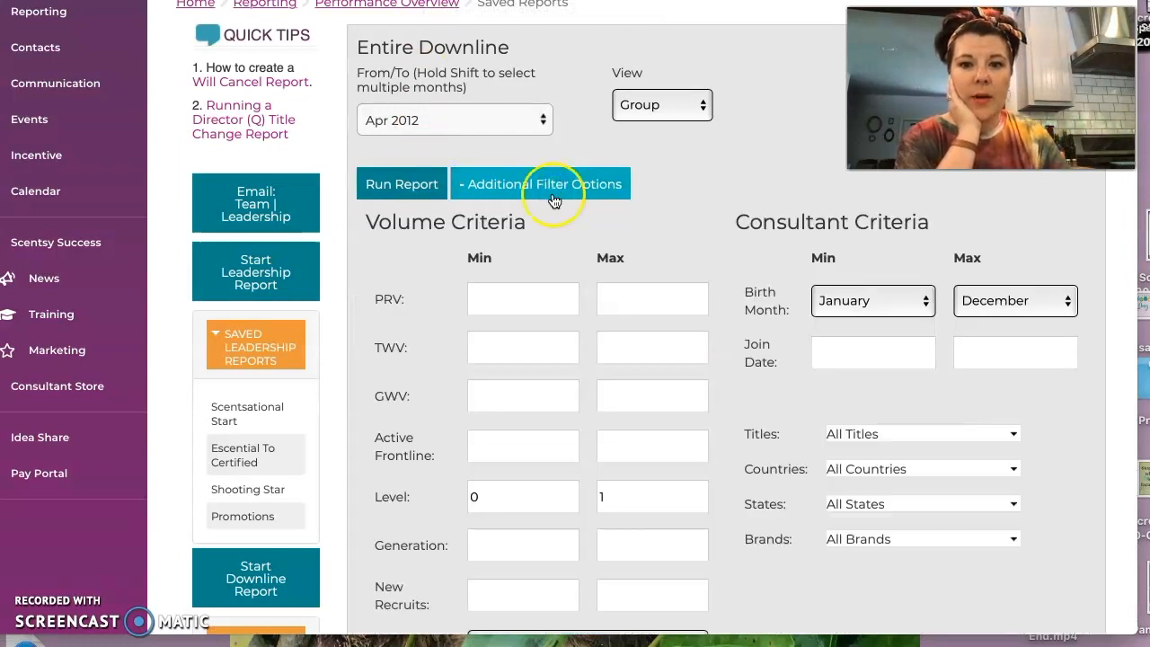
click(498, 482)
key(BackSpace)
key(Tab)
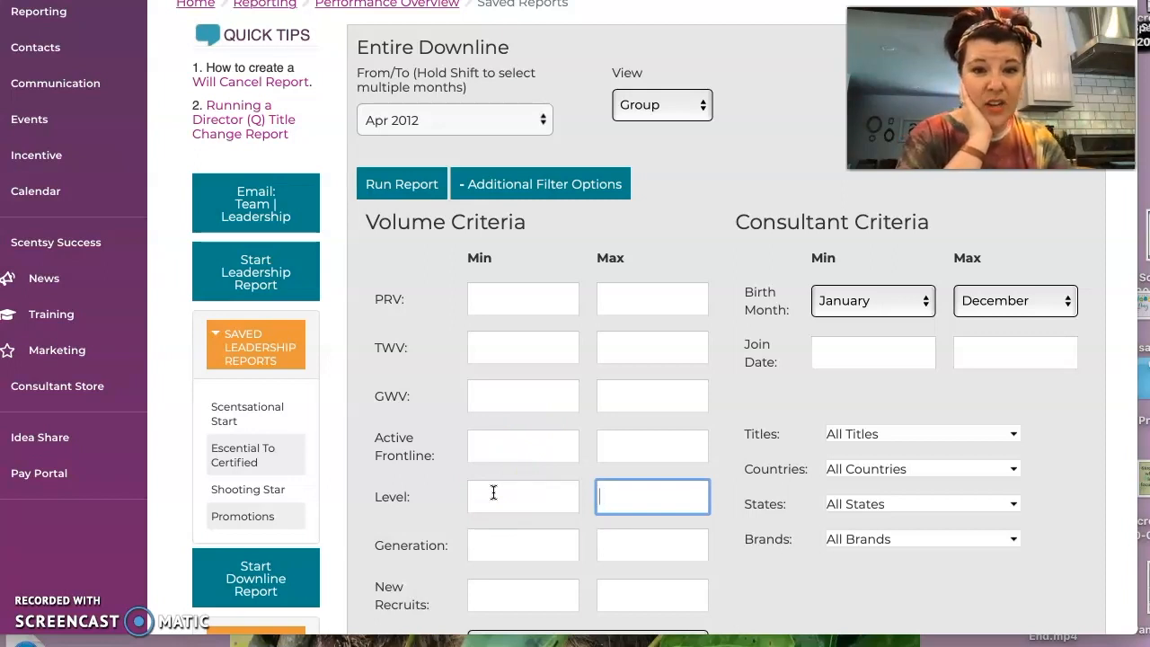
Restrict the titles filter to Director, Star Director and the title listed after it, and run the report
scroll(693, 506, down, 3)
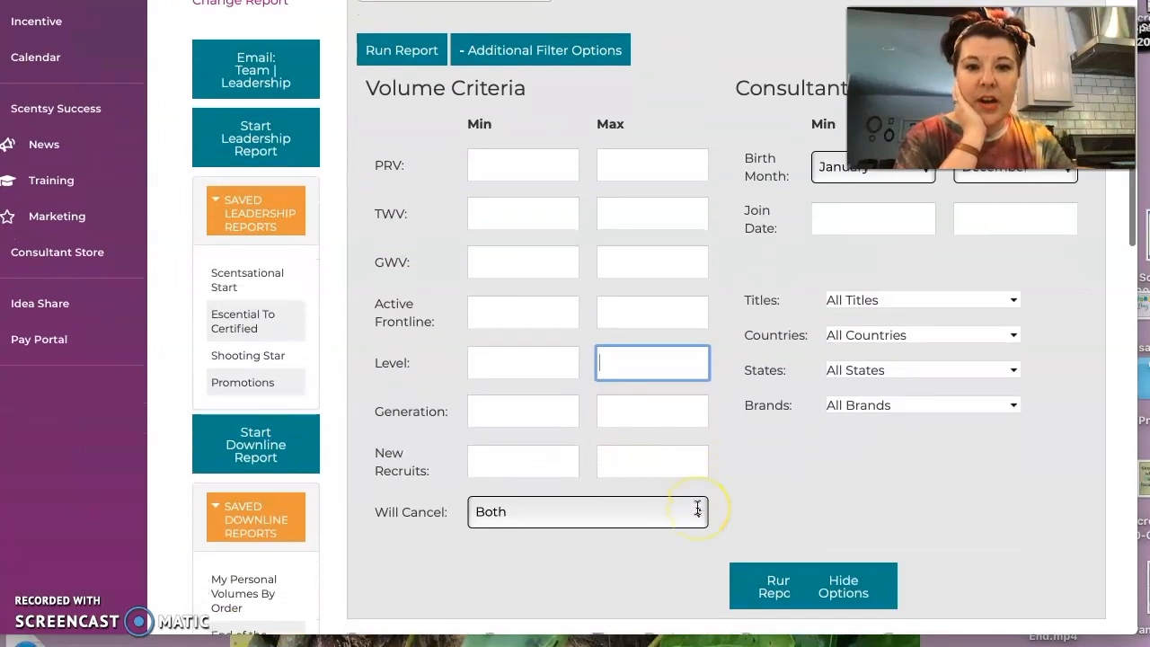
click(1013, 295)
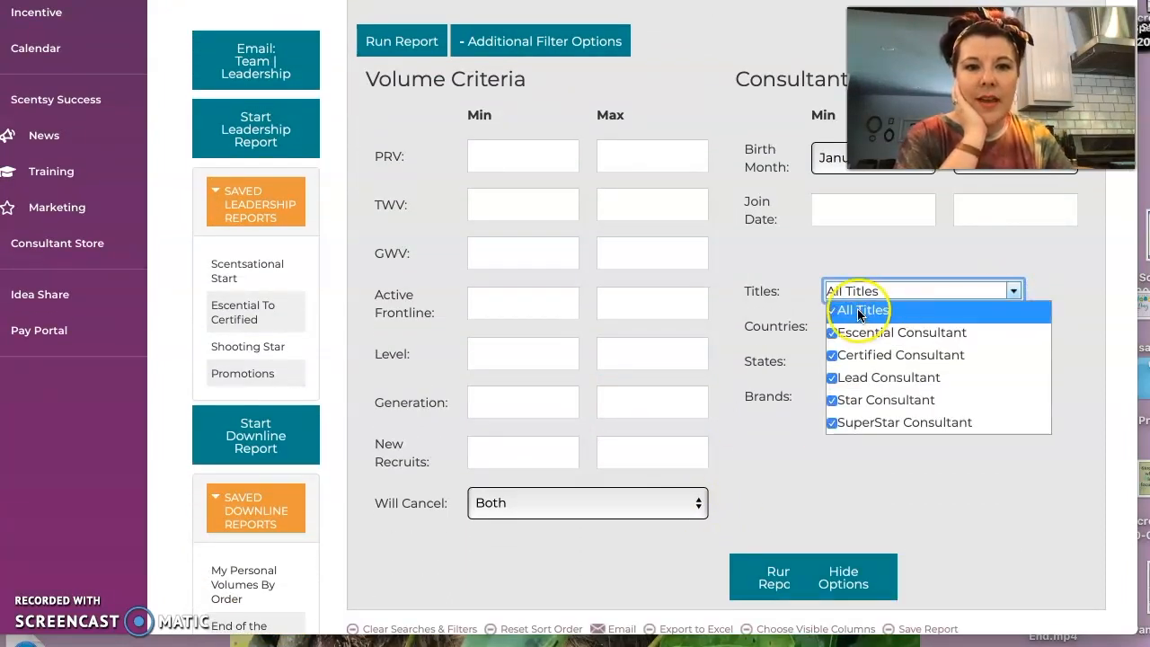
click(833, 310)
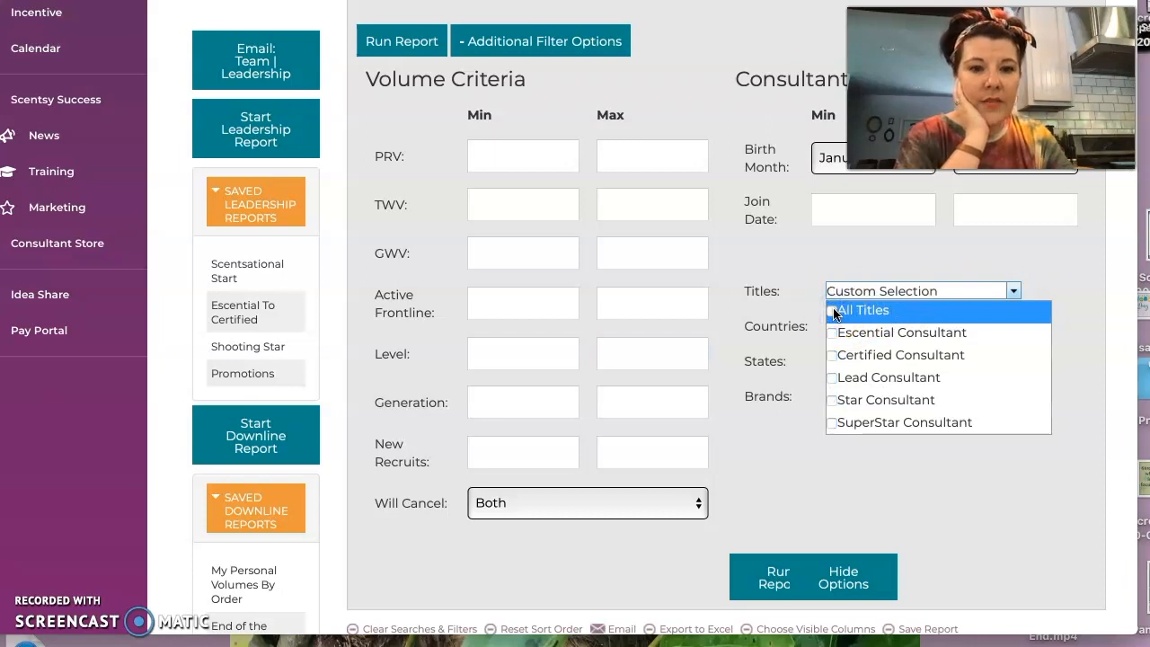
scroll(833, 311, down, 2)
click(830, 371)
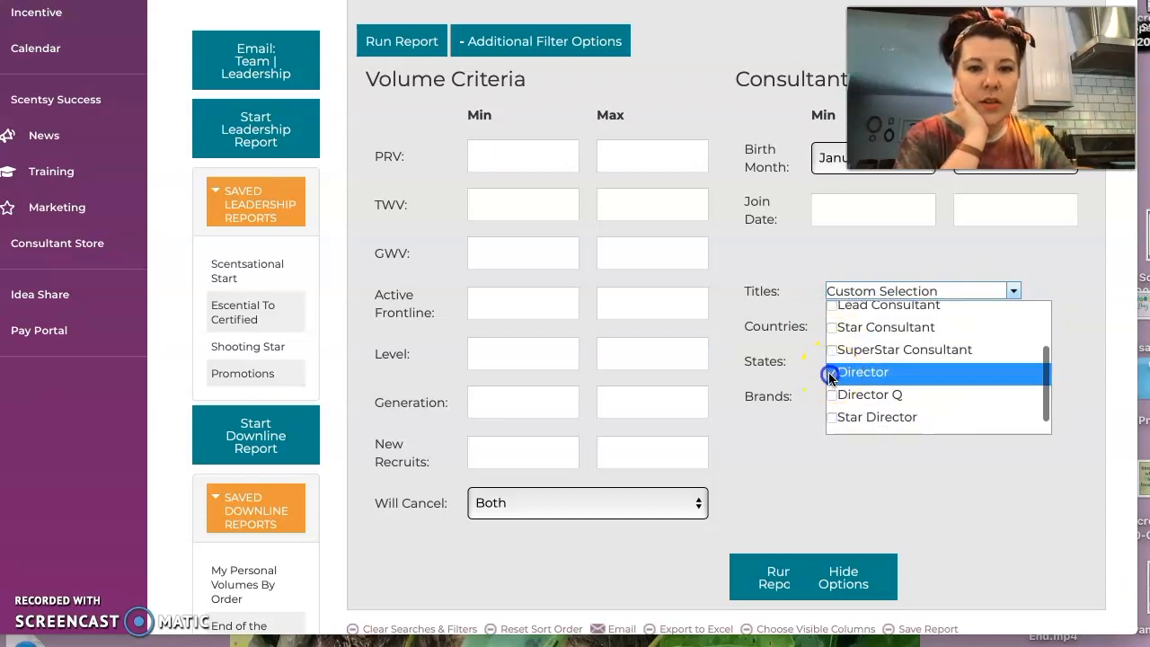
click(833, 415)
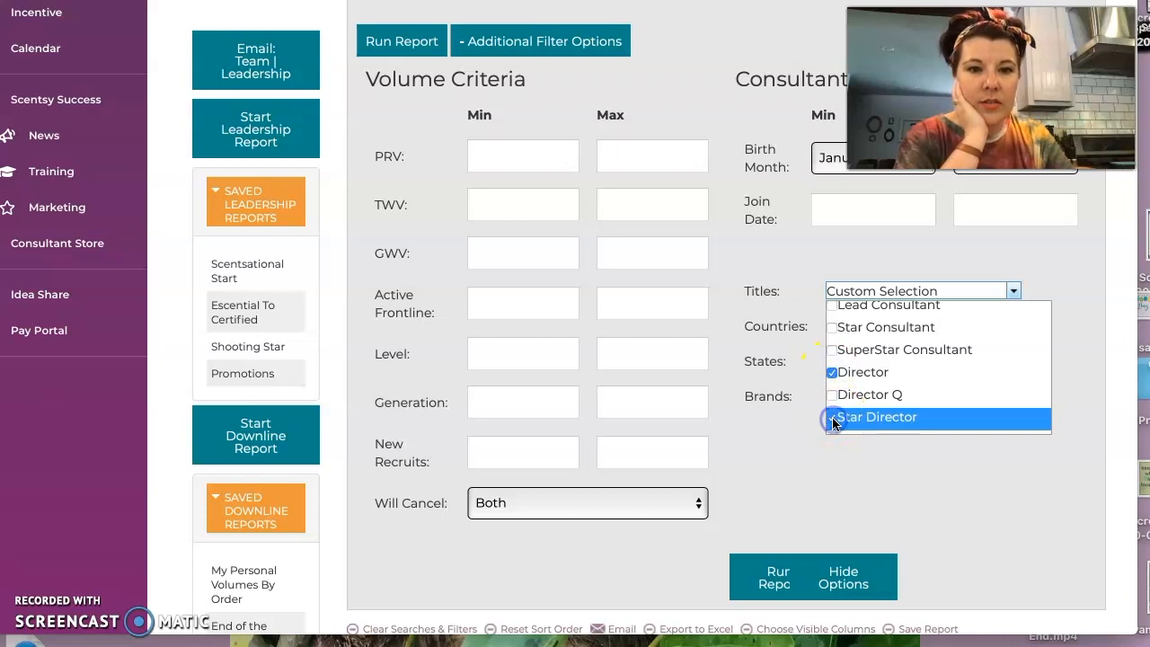
scroll(833, 421, down, 1)
click(831, 421)
click(763, 576)
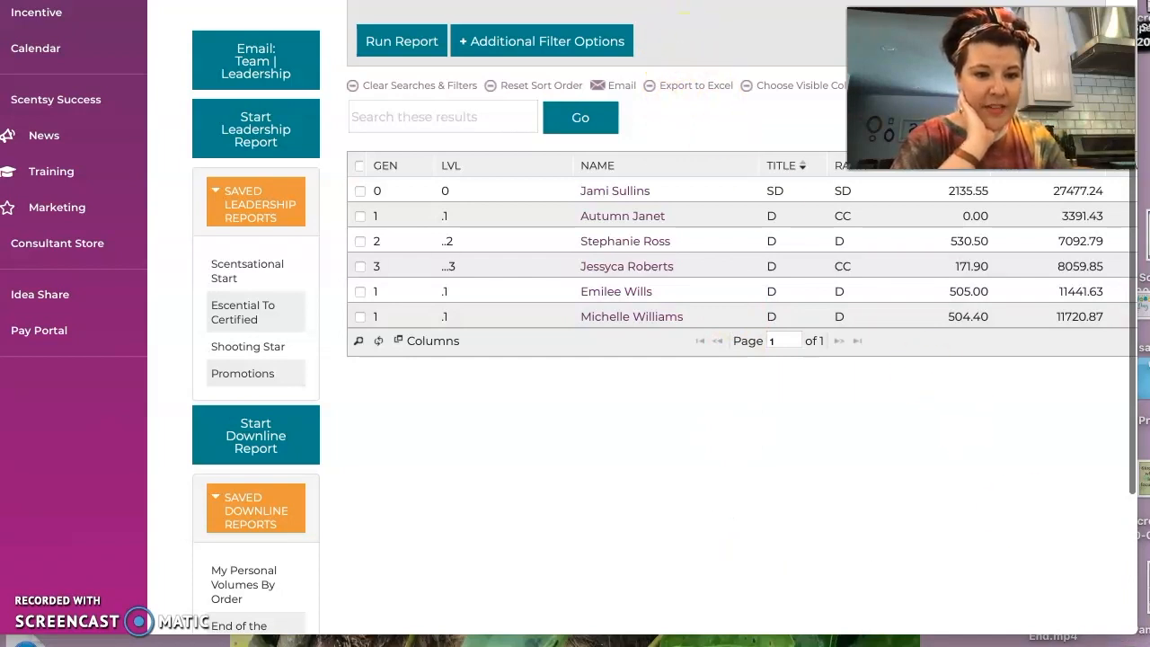
Switch to the Demo Directors workbook in Excel and enter the missing first name in cell C6
click(1068, 644)
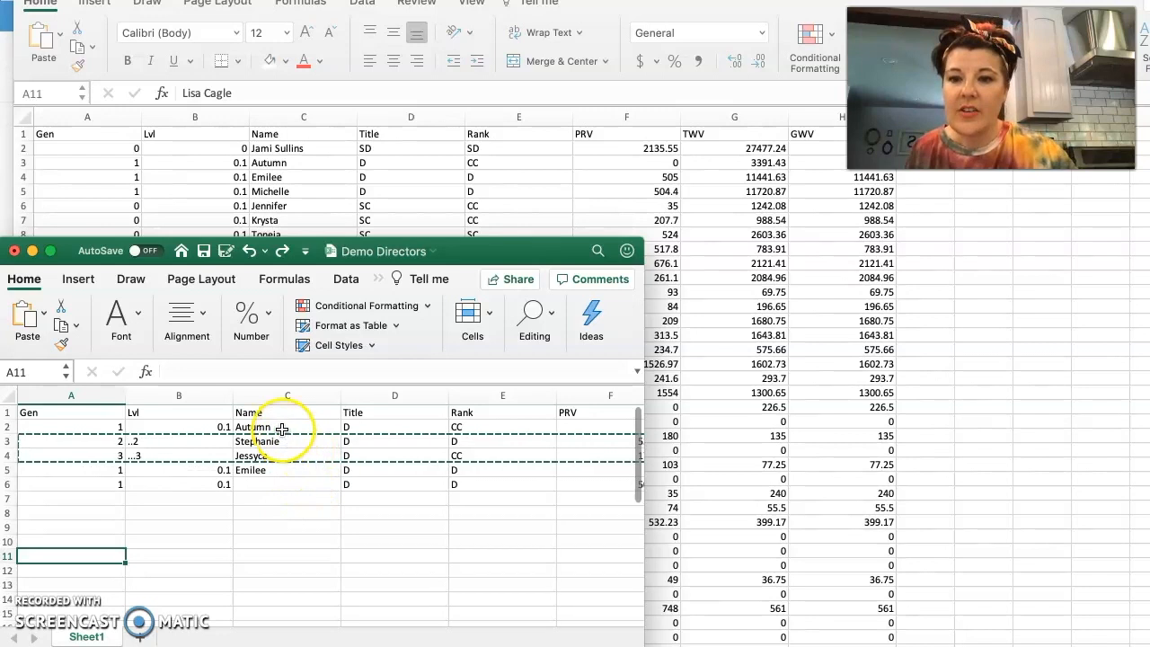
click(271, 484)
text(Michelle)
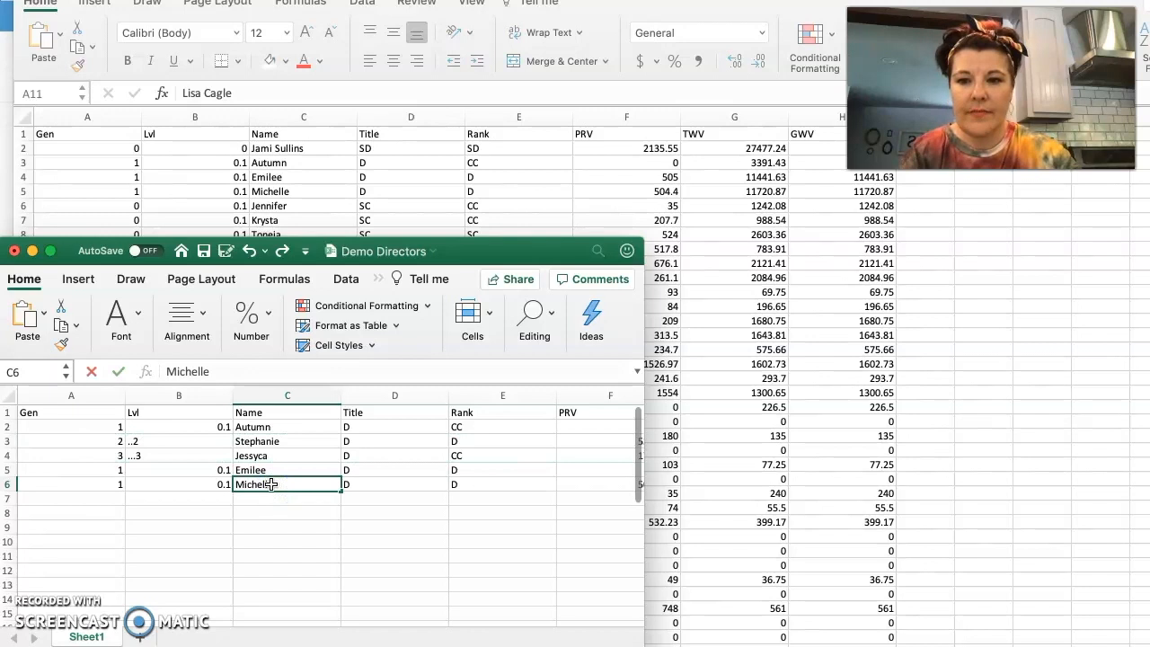
click(288, 556)
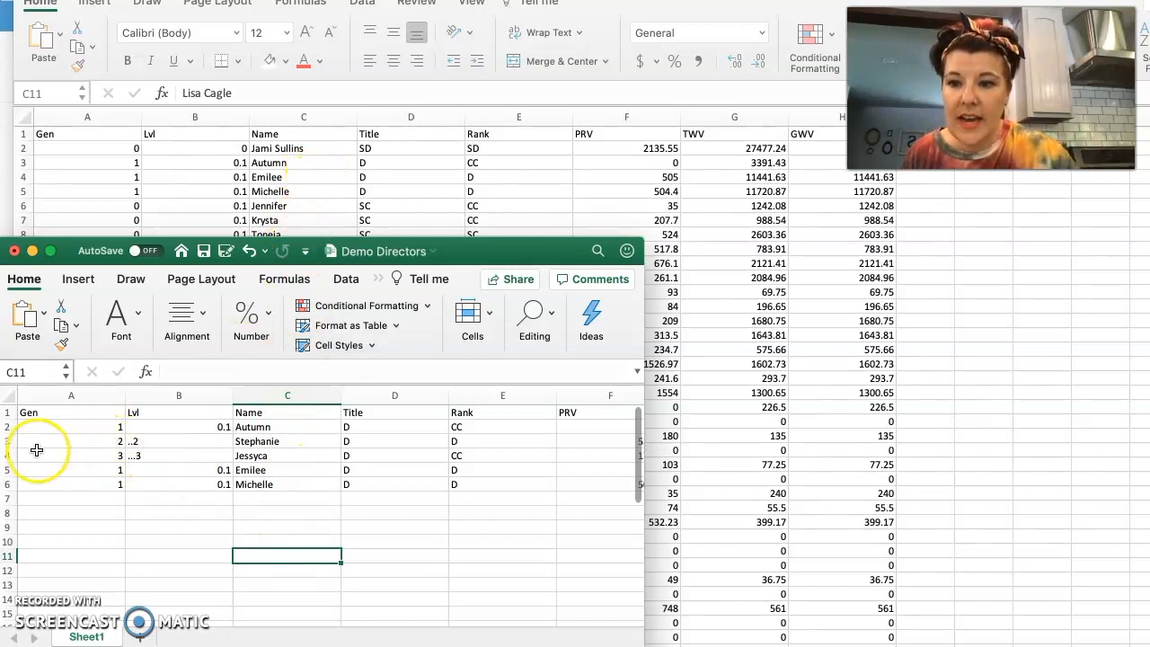
Copy rows 3 and 4 from the Demo Directors workbook and insert them above row 6 in the frontline report workbook
drag(7, 441, 6, 460)
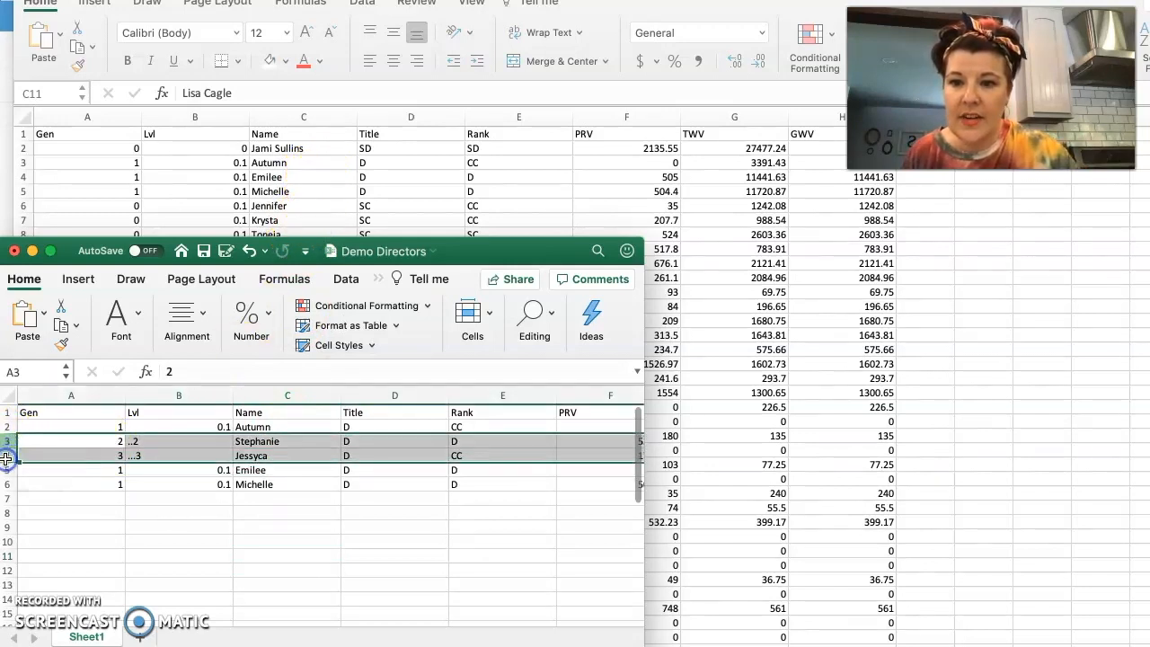
right_click(37, 440)
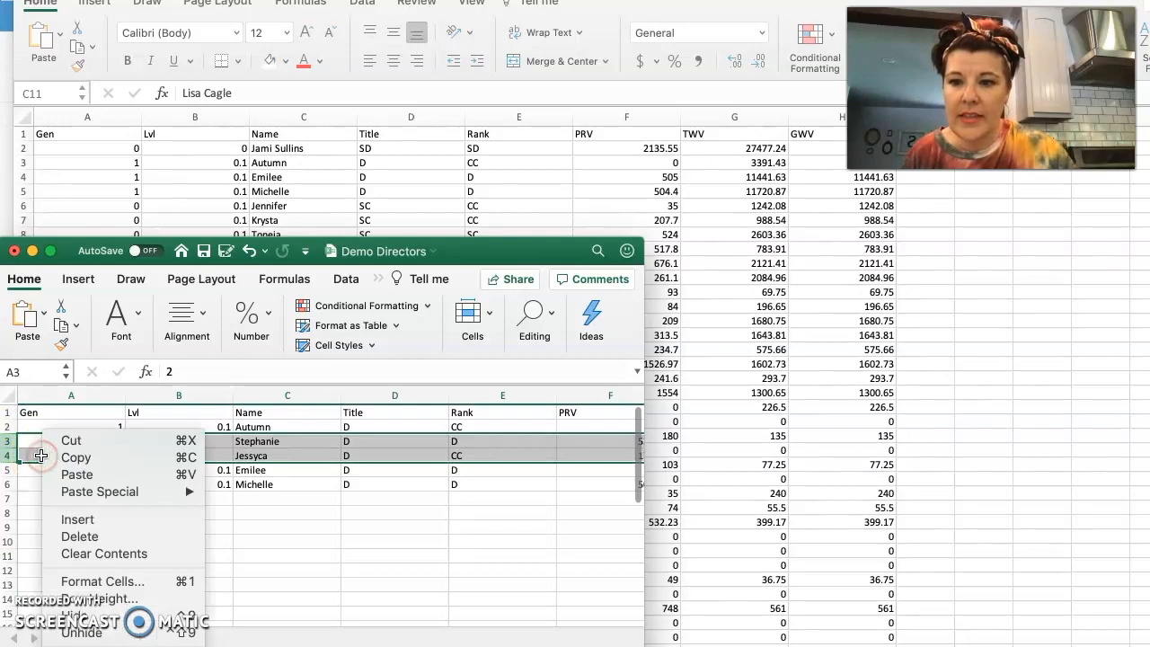
click(60, 458)
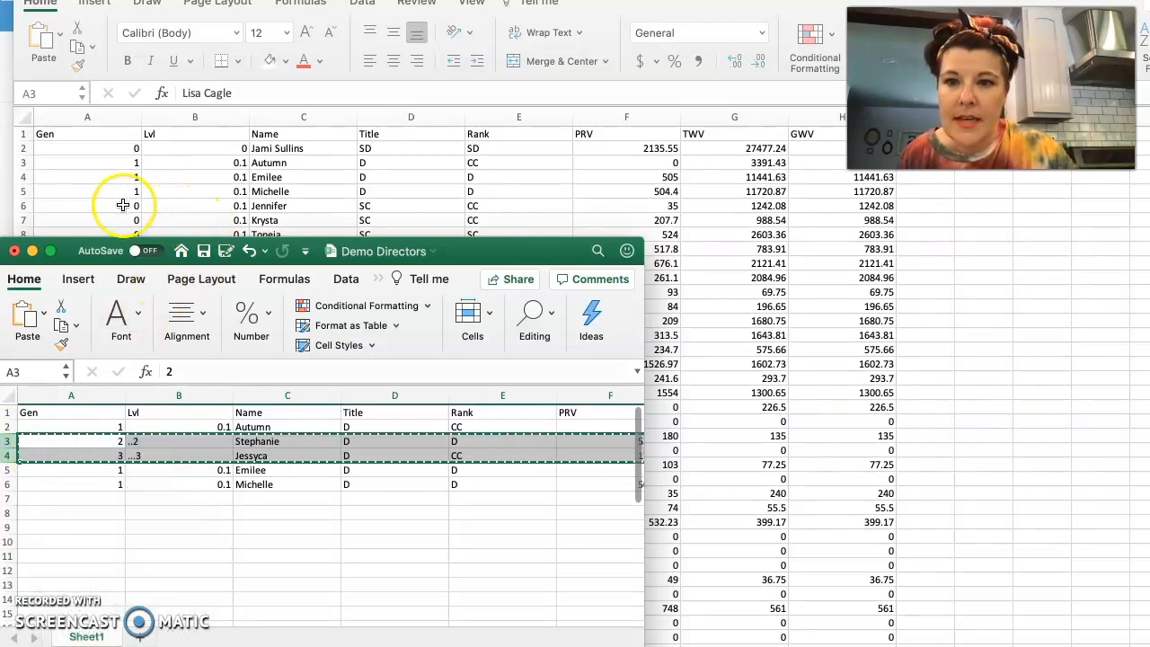
click(22, 205)
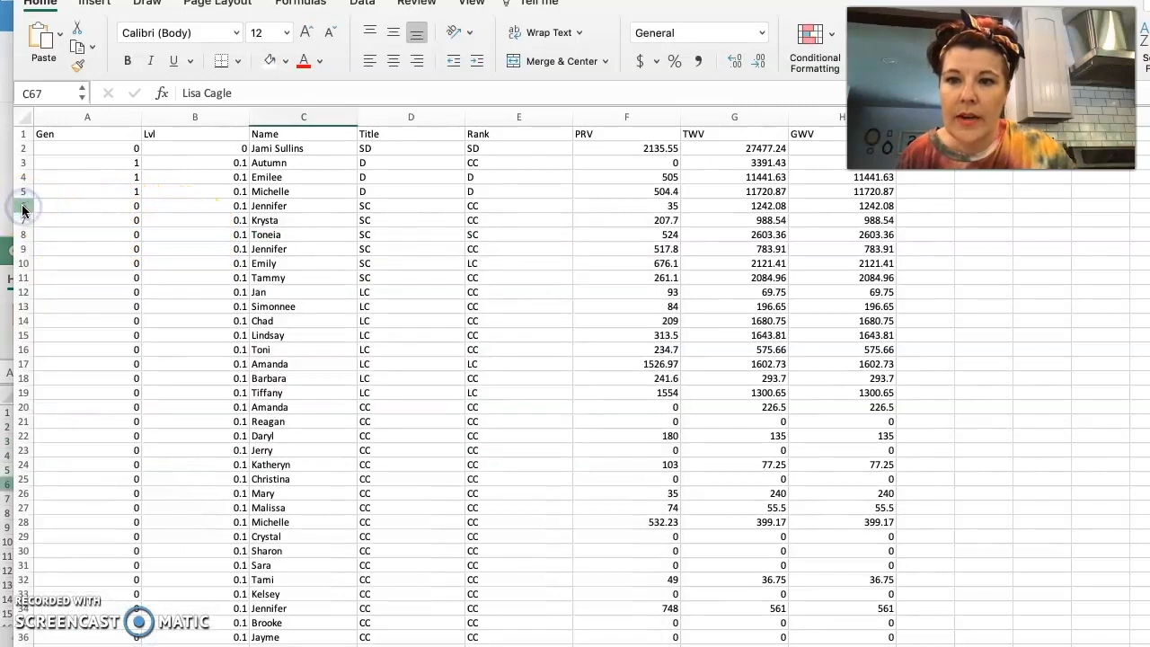
right_click(23, 210)
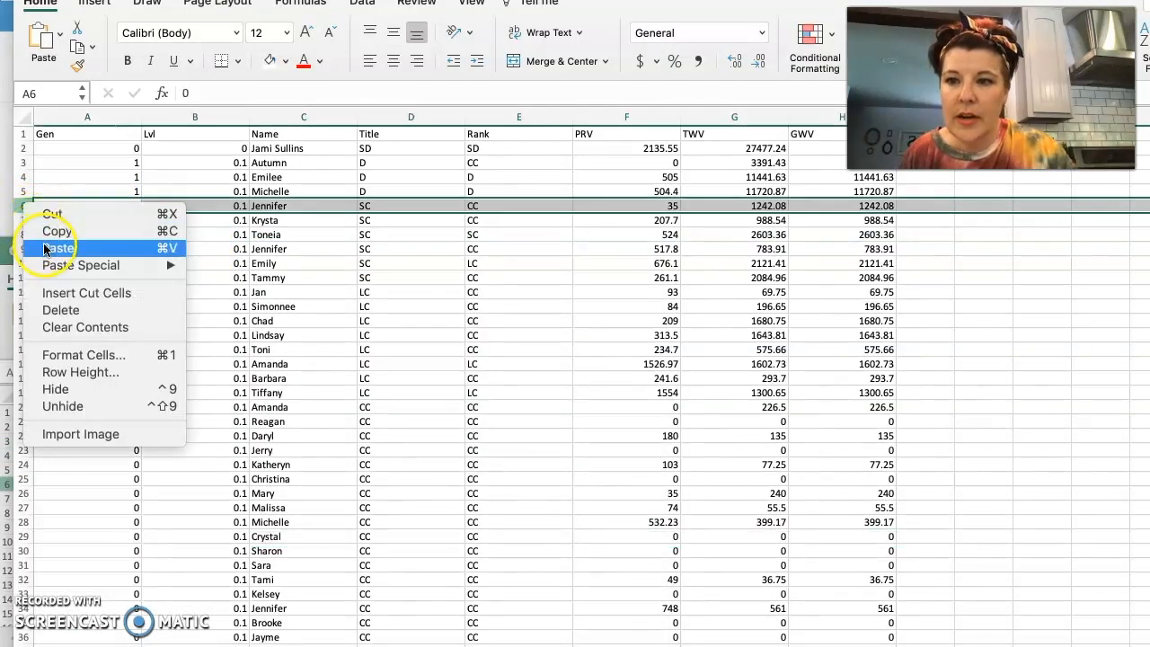
click(55, 295)
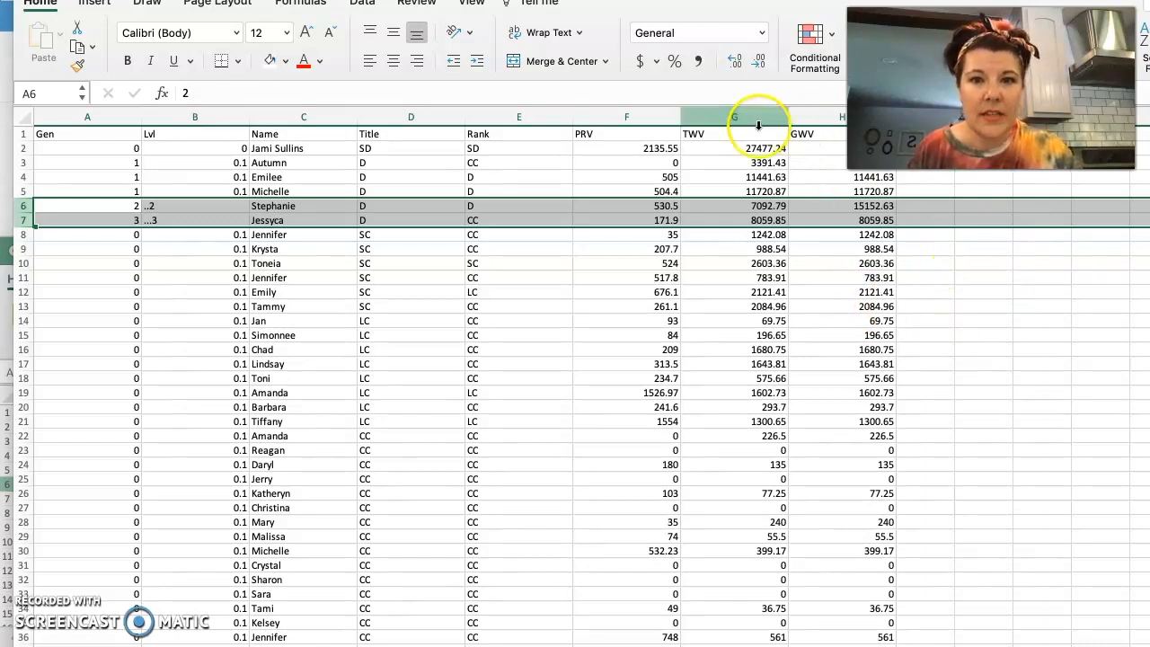
Narrow the Title, Rank, Gen and Lvl columns to fit their contents more closely
drag(446, 113, 411, 123)
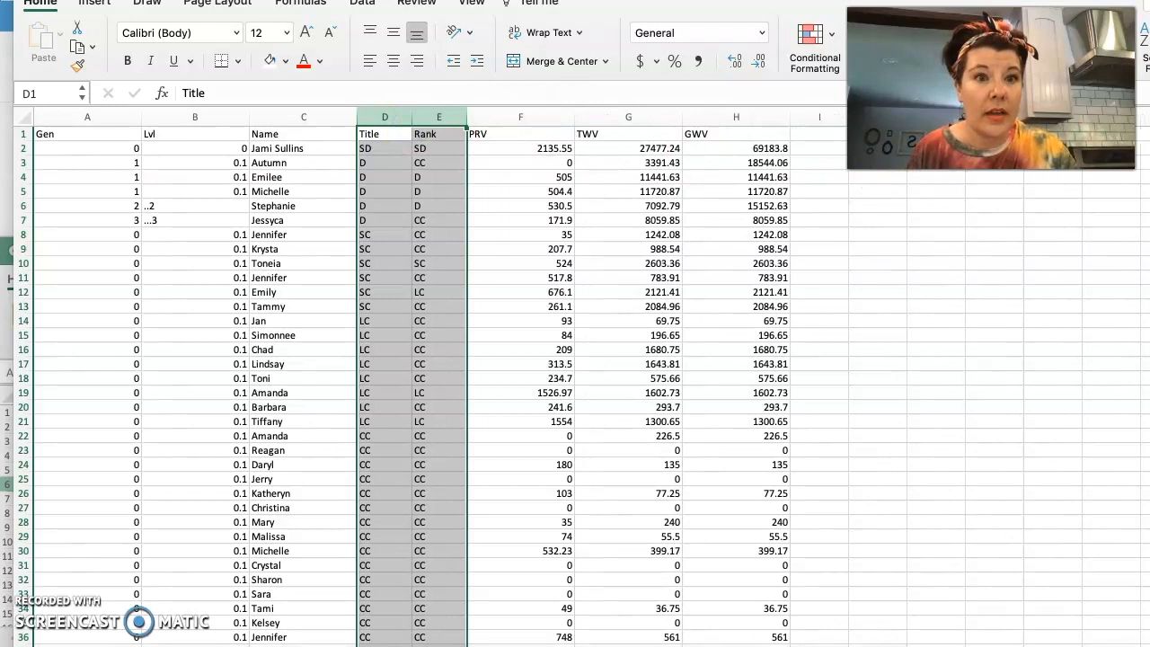
drag(113, 121, 211, 117)
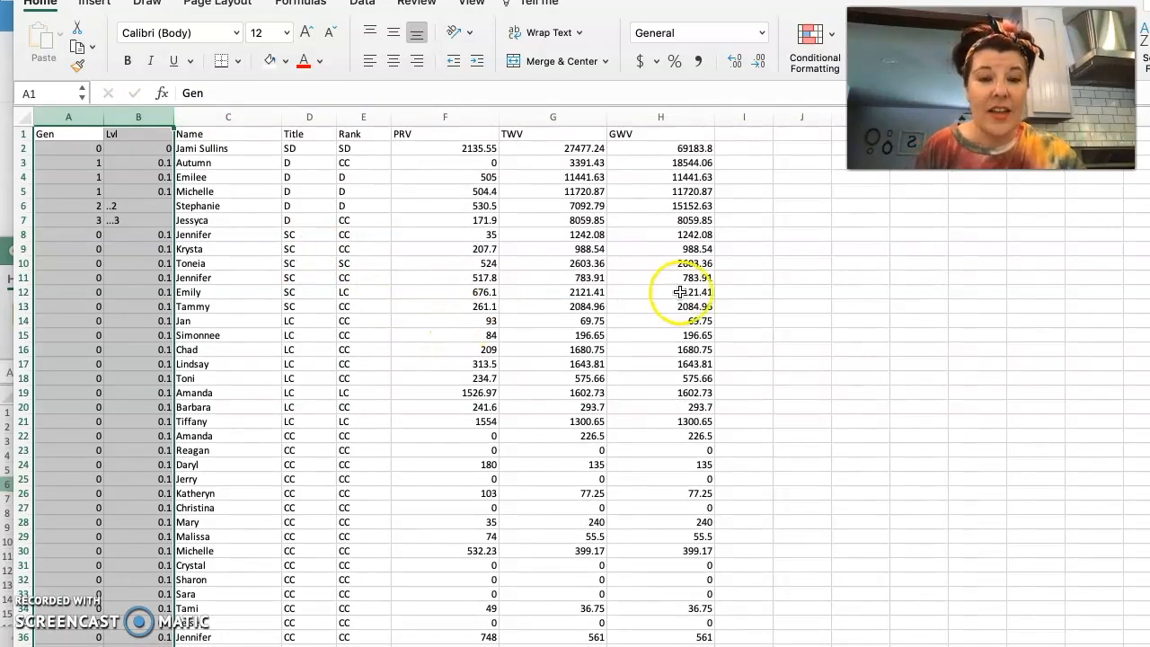
click(736, 277)
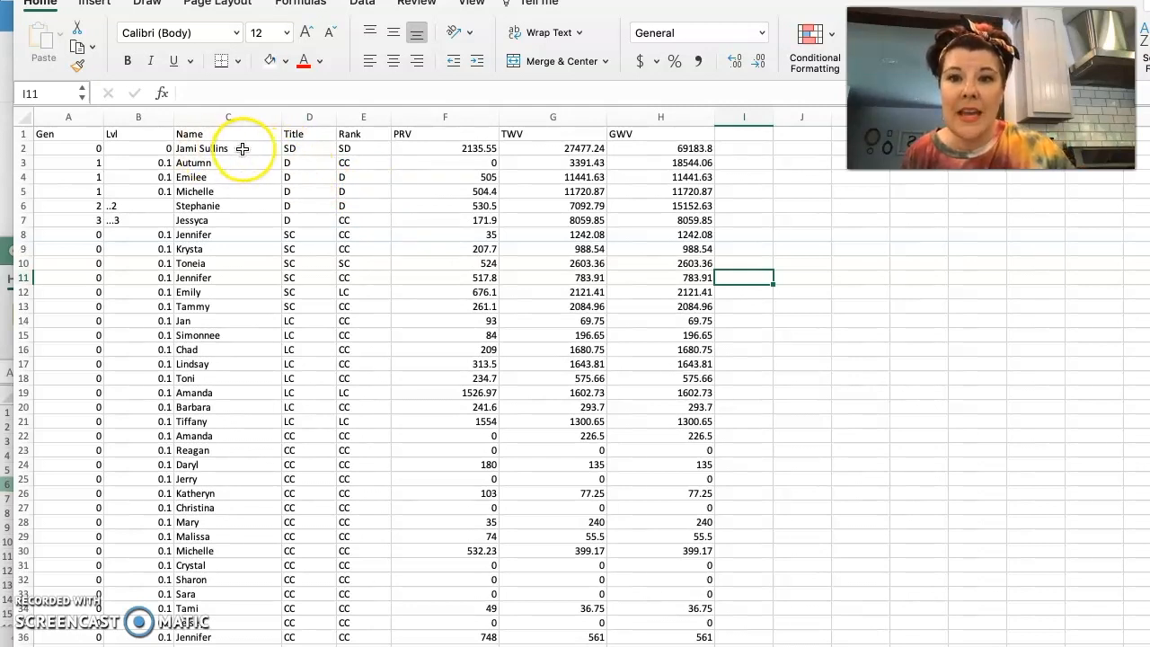
Fill the rank cell E2 with the light green standard color after trying purple
click(354, 149)
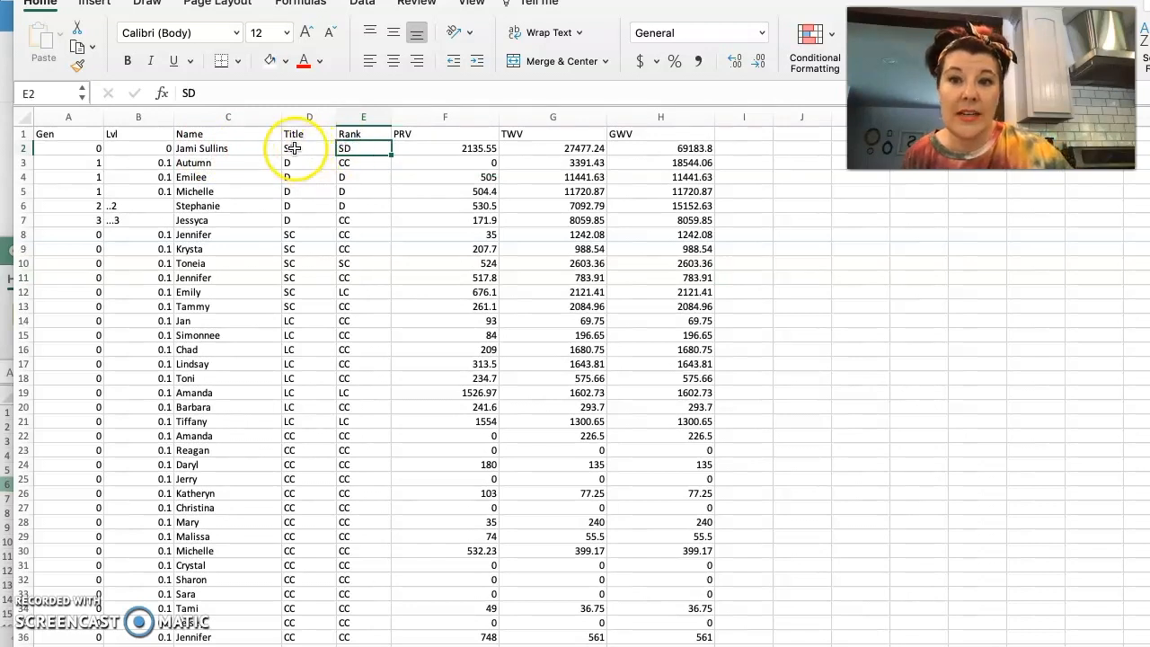
click(284, 60)
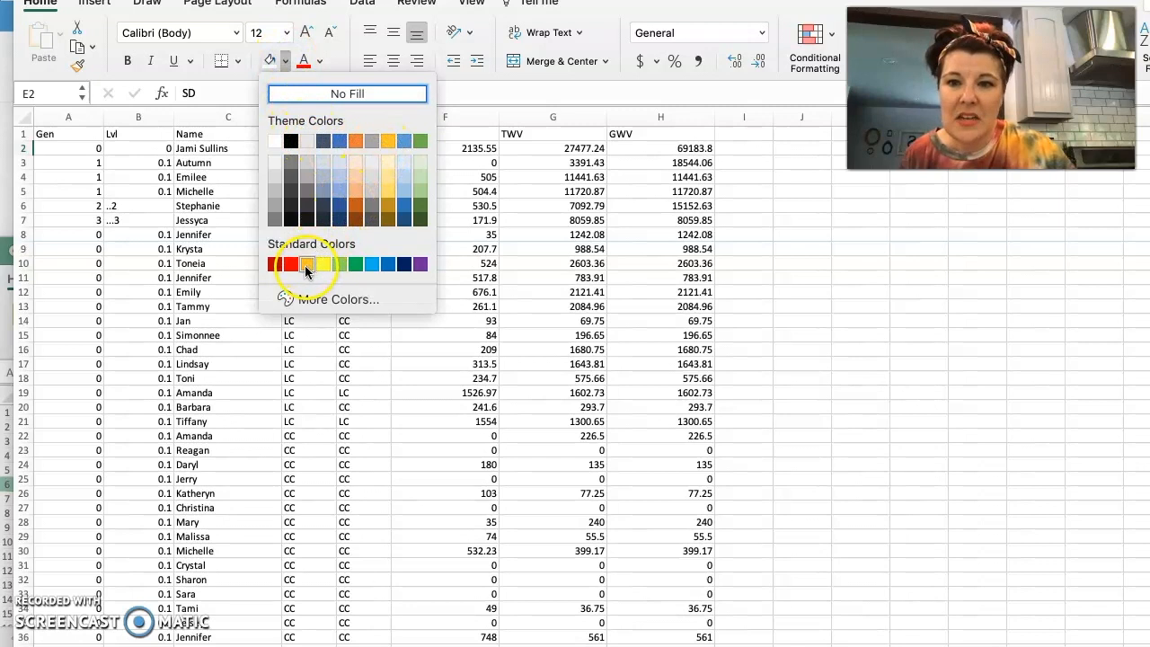
click(419, 264)
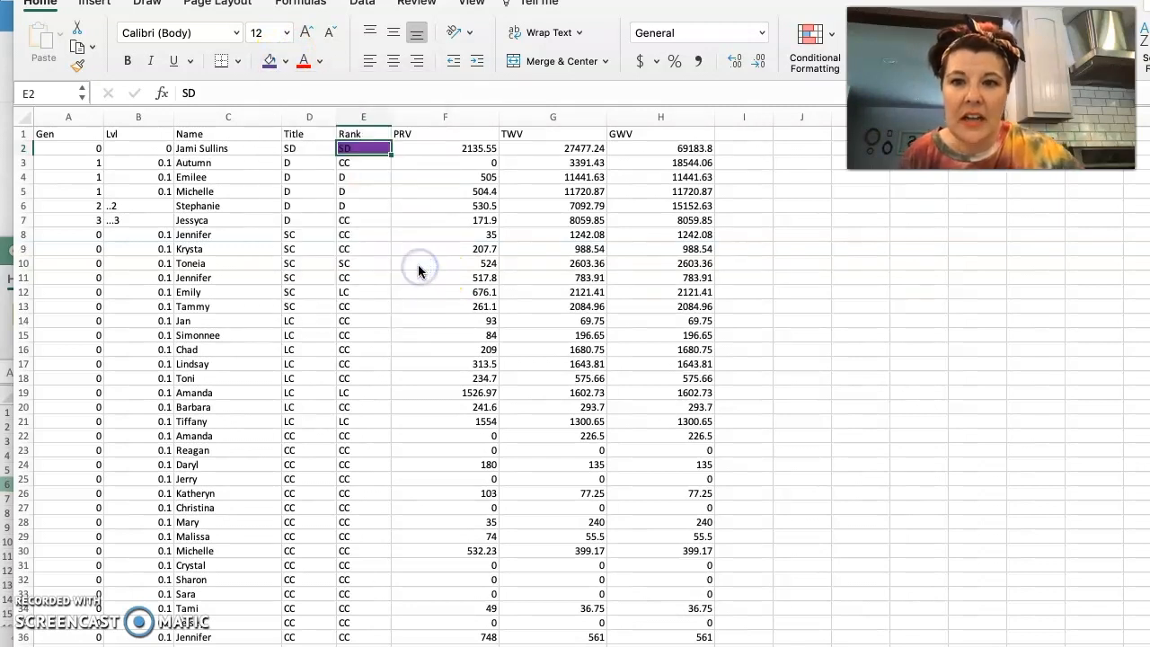
click(285, 61)
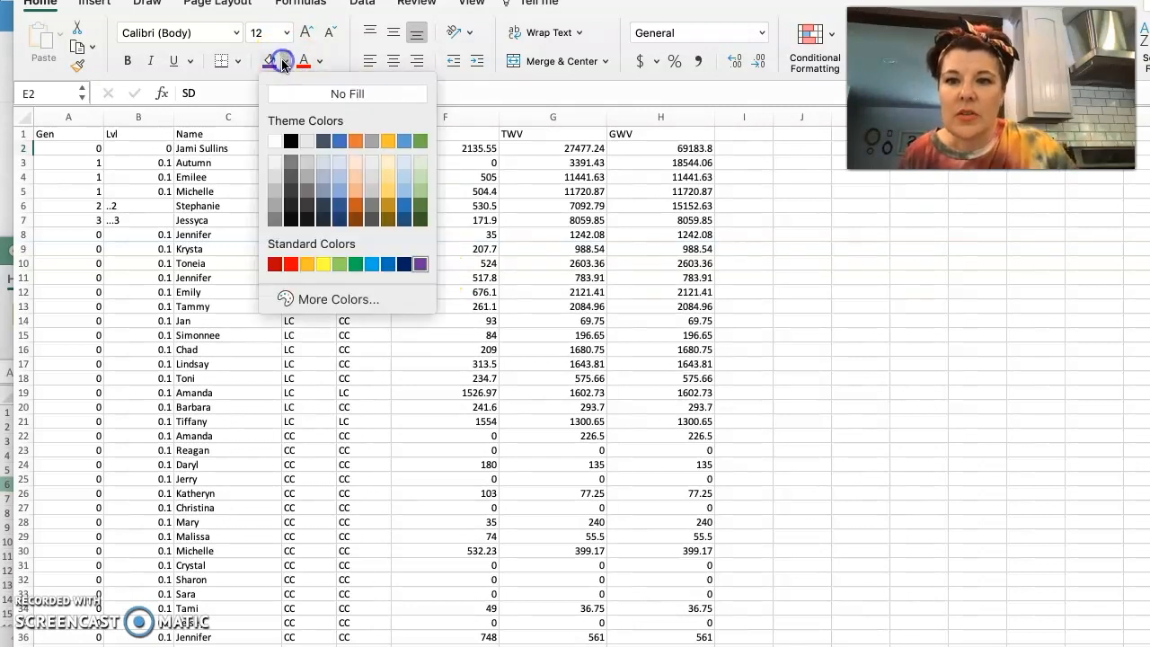
click(340, 264)
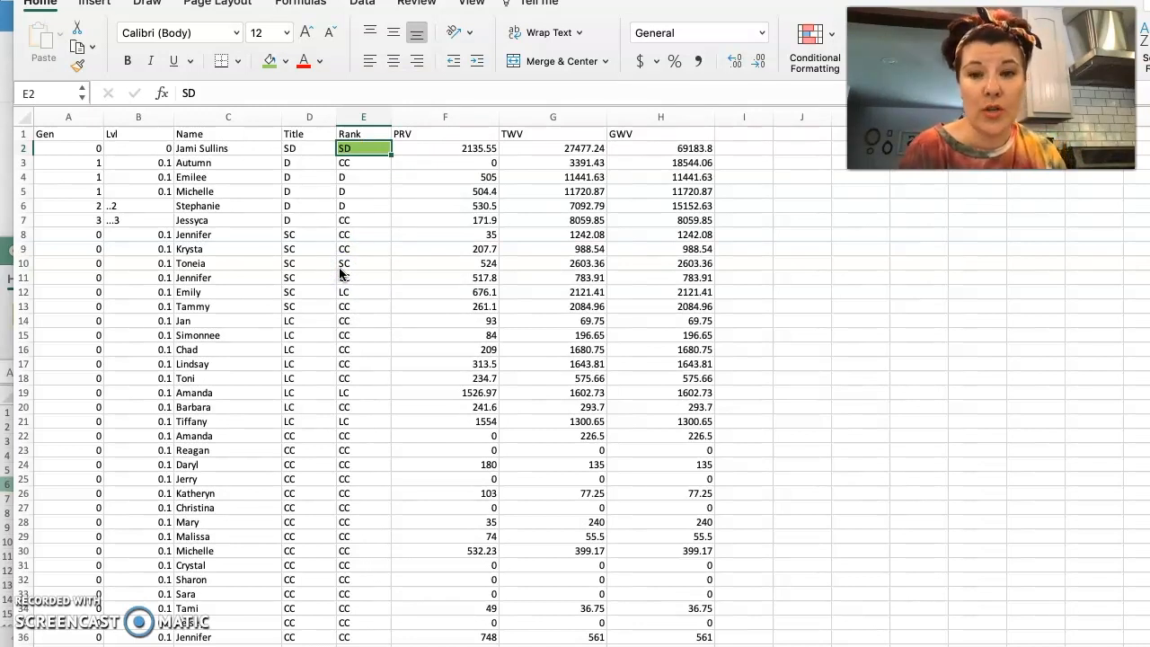
Fill the title cells D3 through D69 with the same green
click(312, 162)
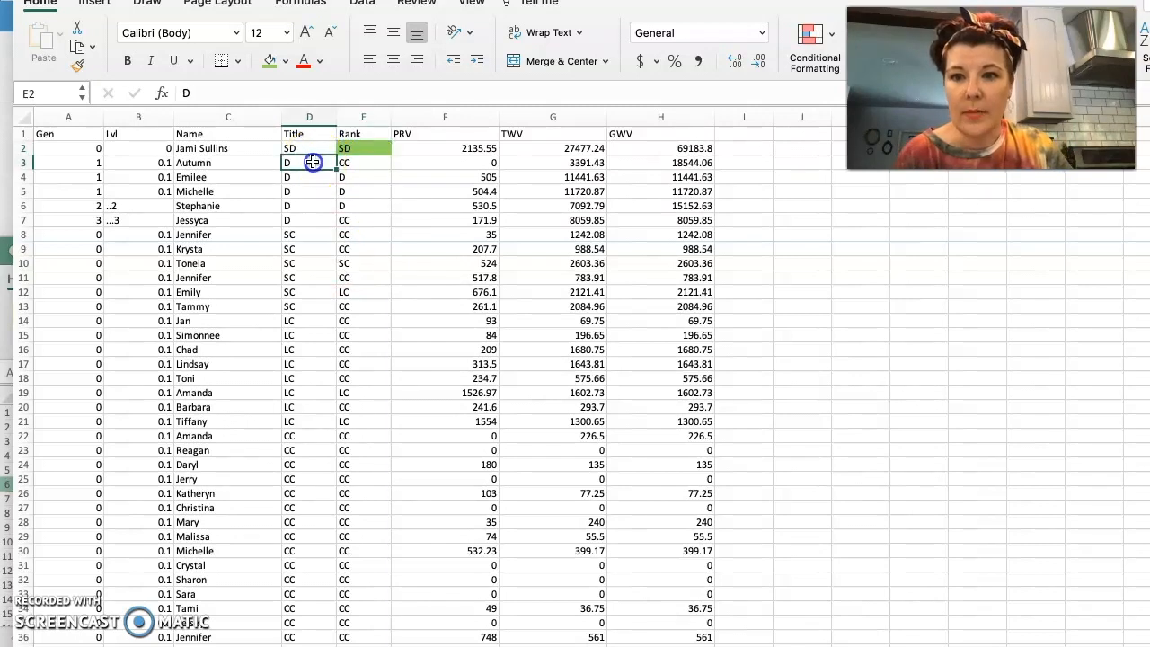
drag(312, 162, 293, 500)
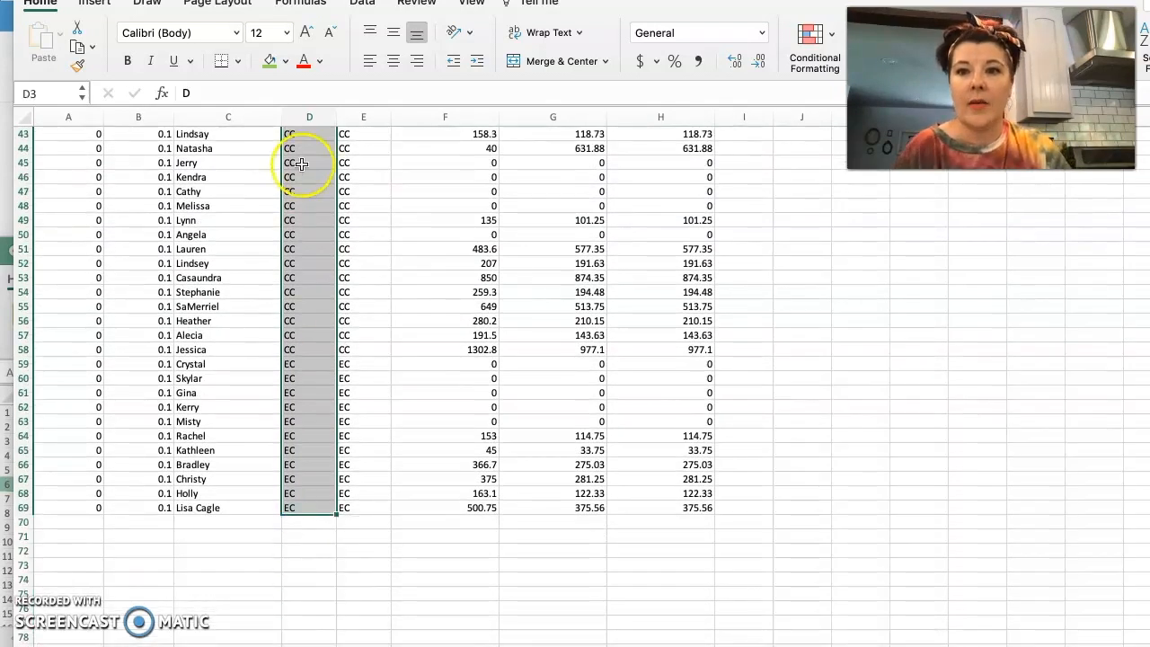
click(269, 61)
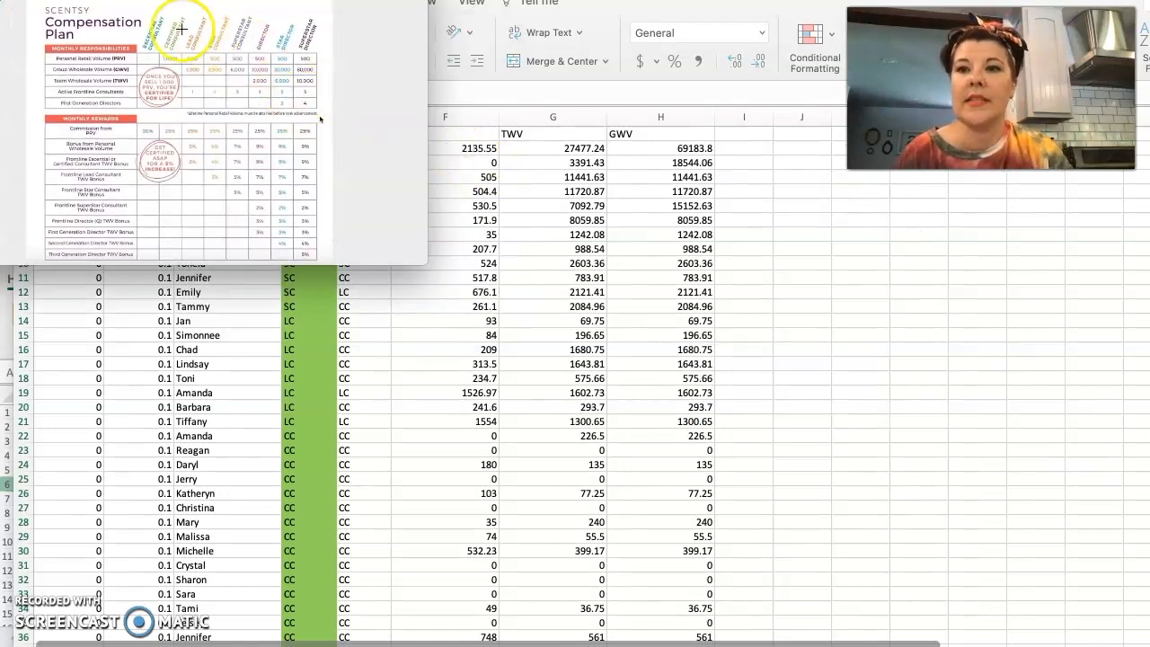
Enlarge the Scentsy Compensation Plan window, shift the workbook window aside, and bring the plan forward to review its director ranks
drag(421, 261, 618, 434)
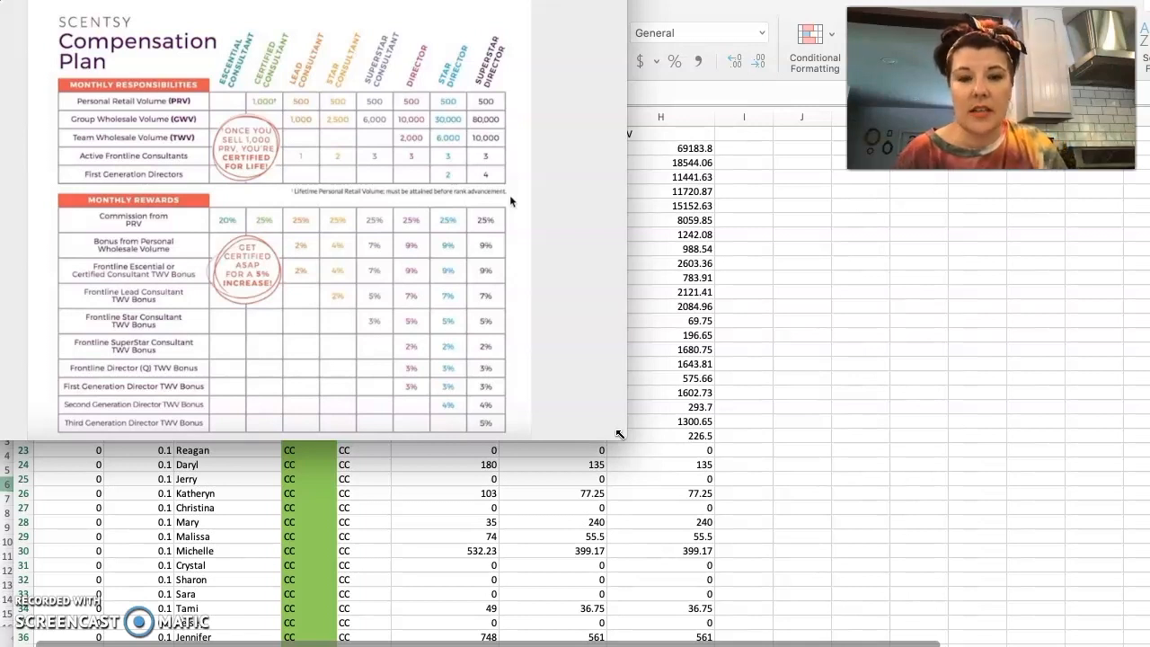
click(882, 353)
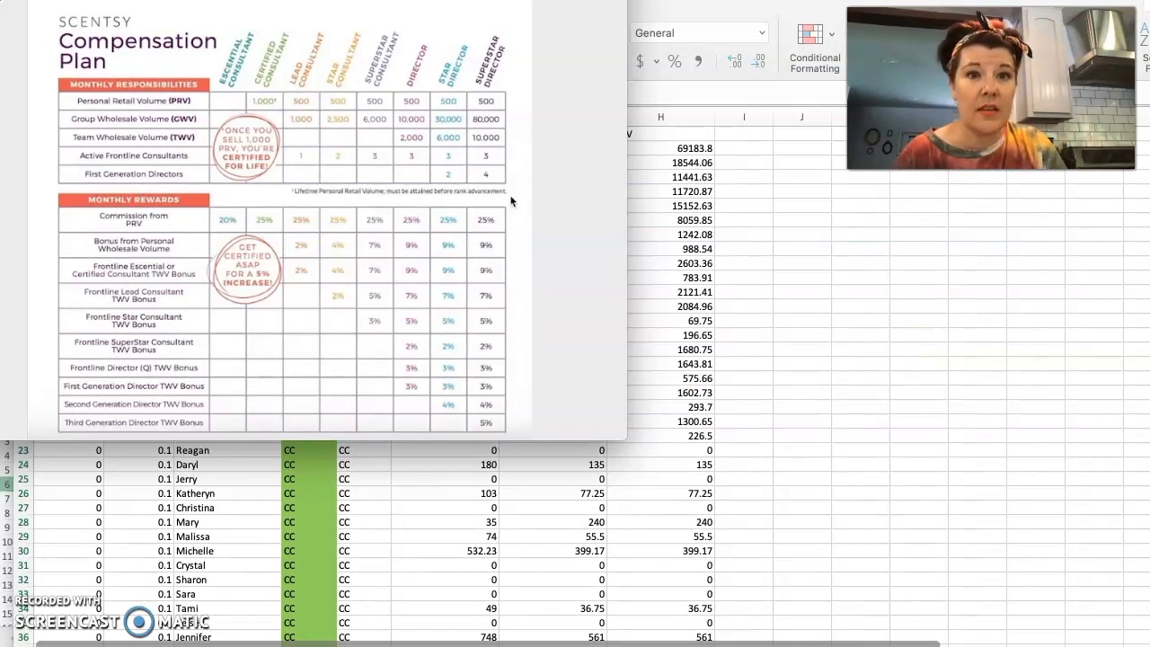
drag(885, 3, 999, 13)
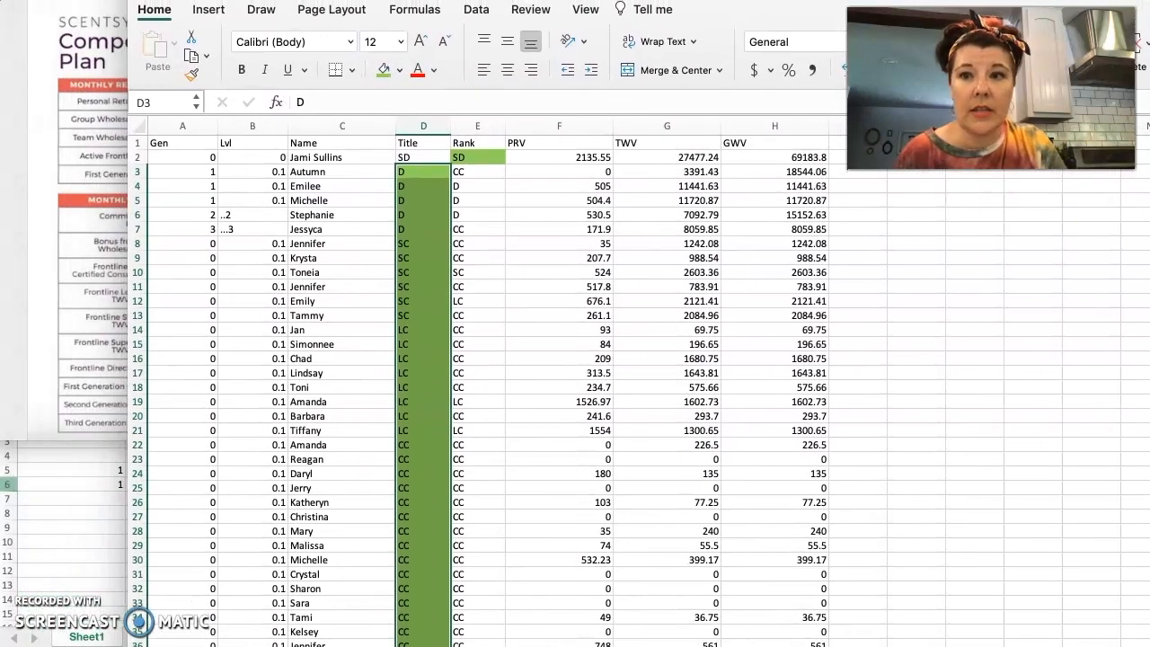
click(8, 405)
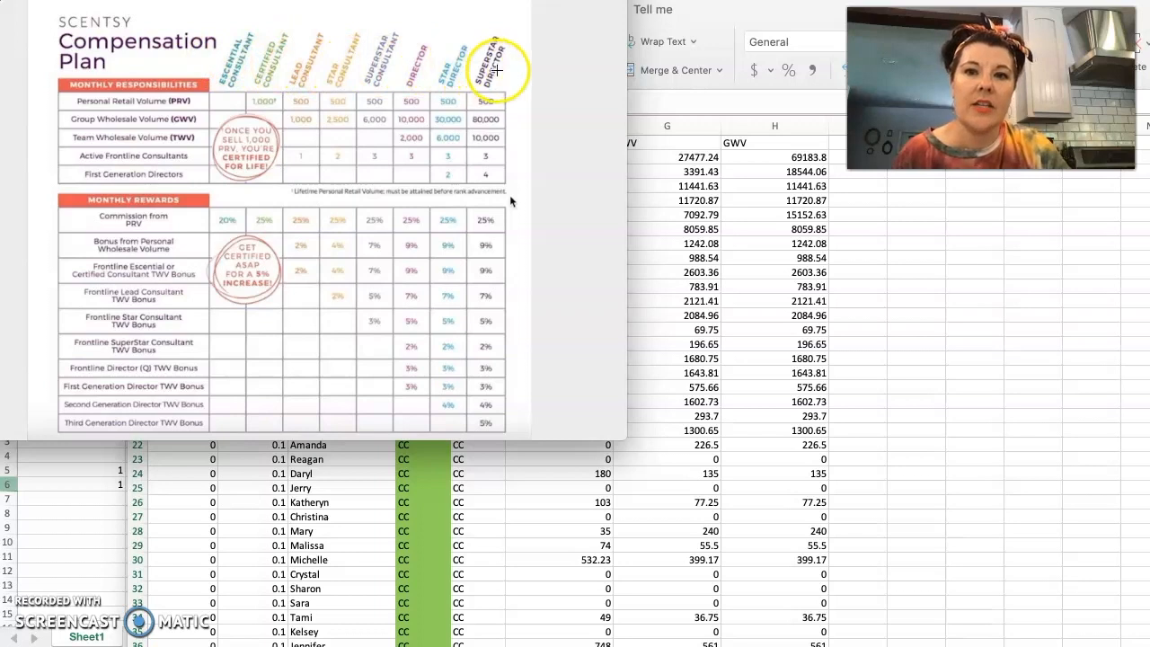
drag(510, 72, 449, 71)
click(544, 73)
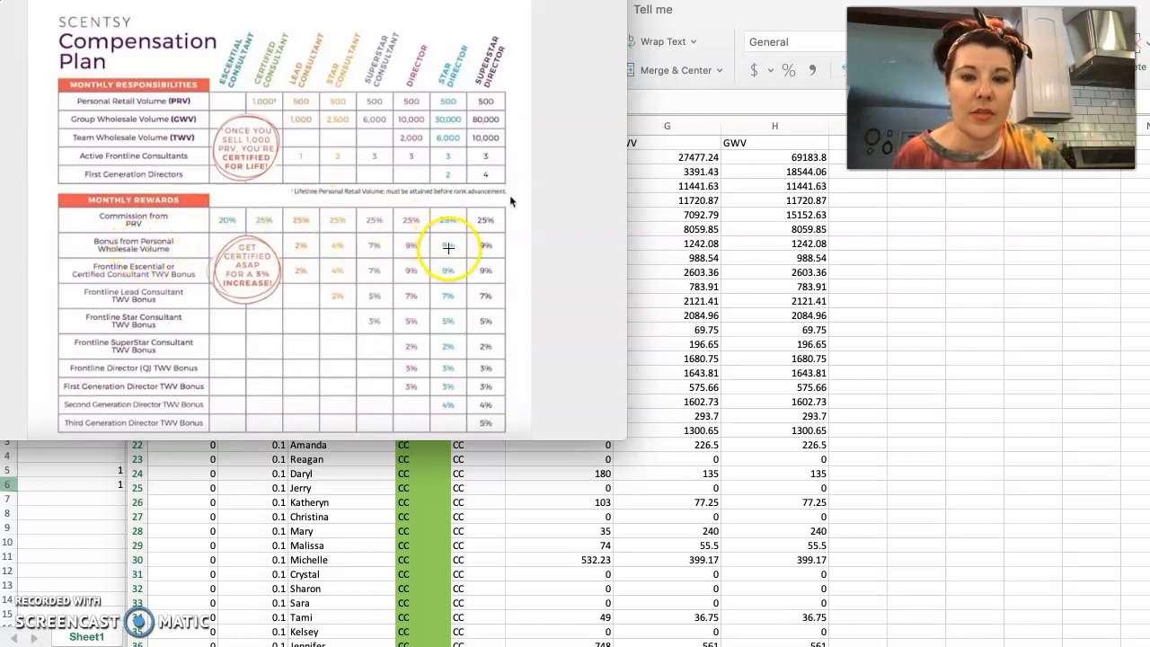
Return to the Excel workbook and delete the GWV column
click(918, 294)
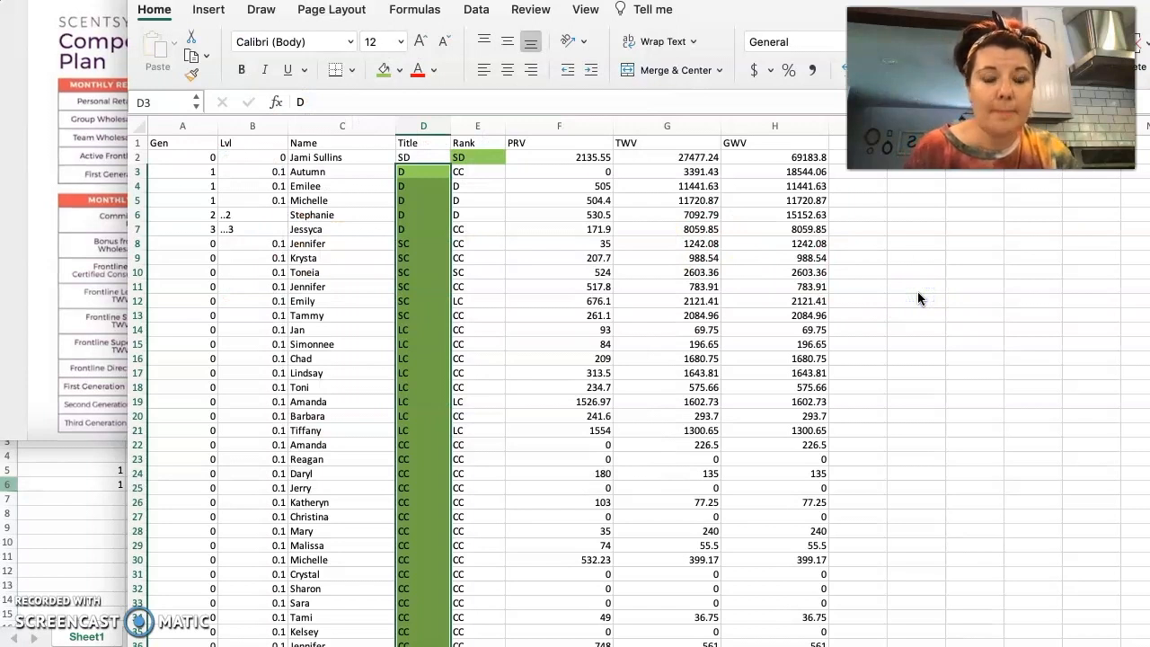
click(806, 128)
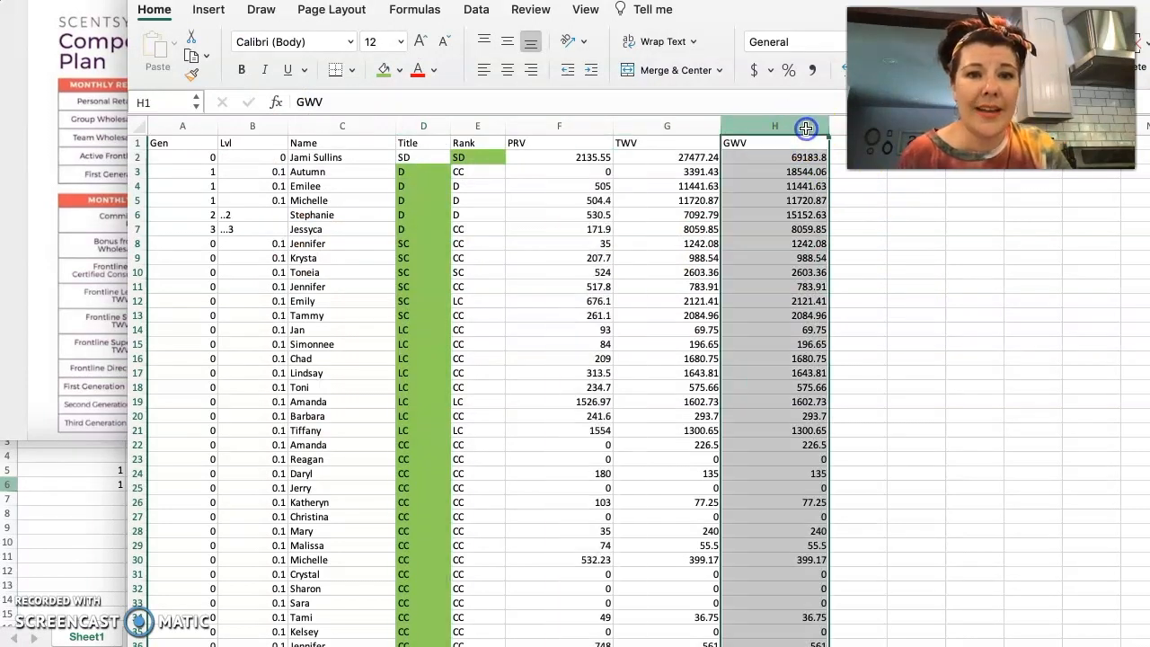
right_click(806, 129)
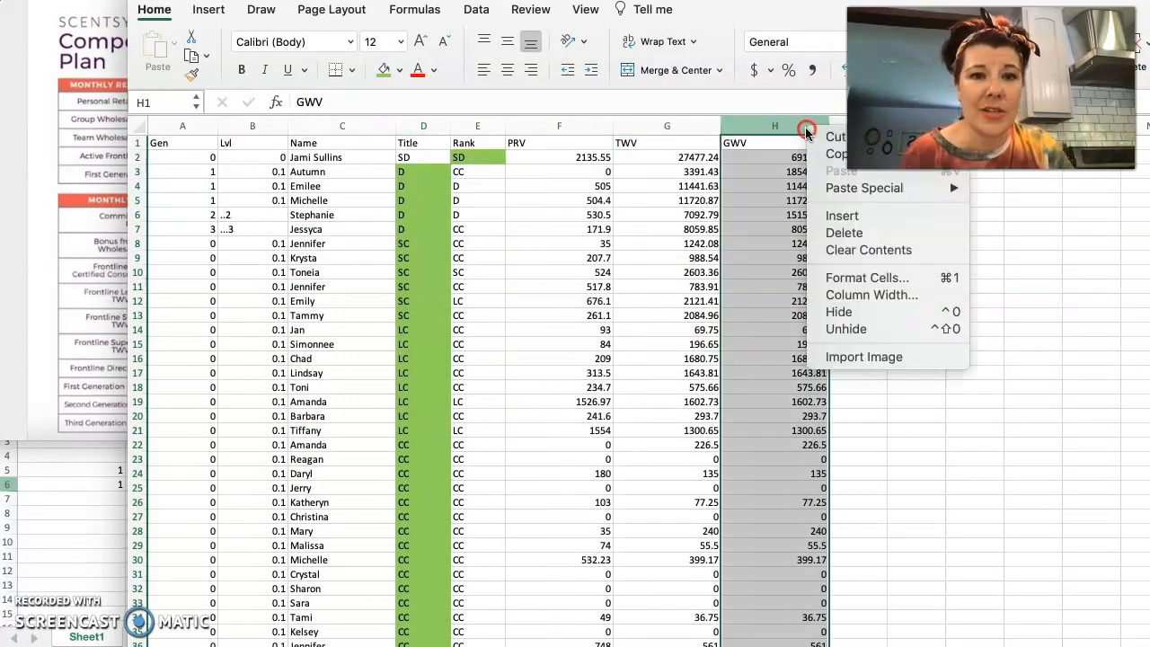
click(833, 234)
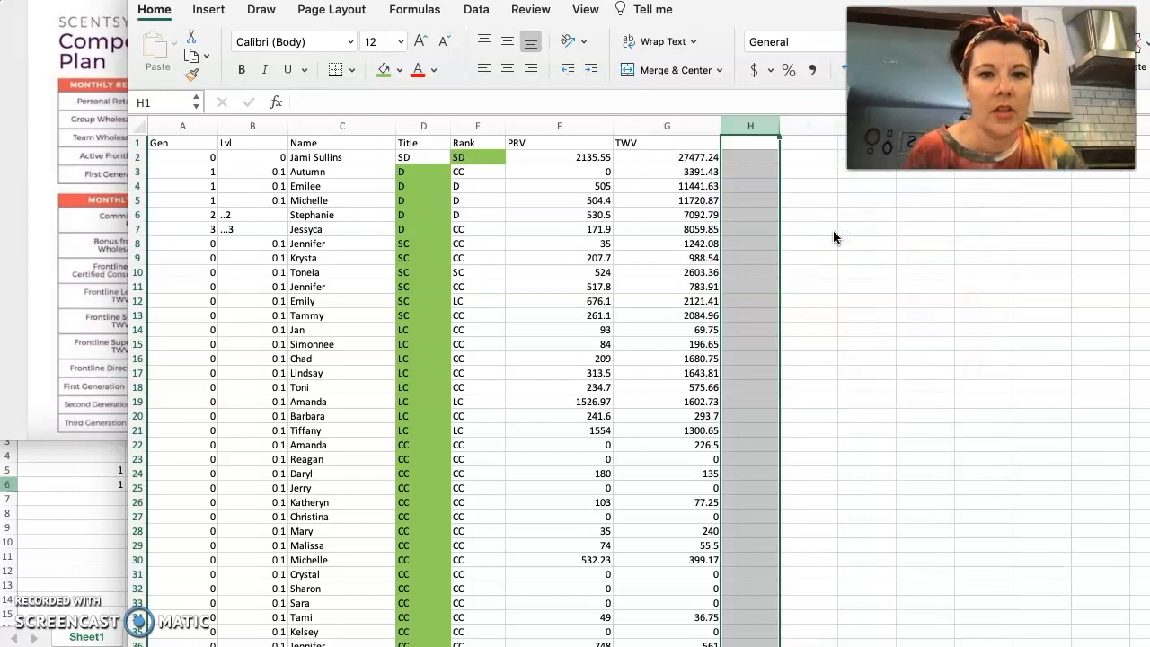
Try to enter the formula =F@*30% in cell H1
click(760, 142)
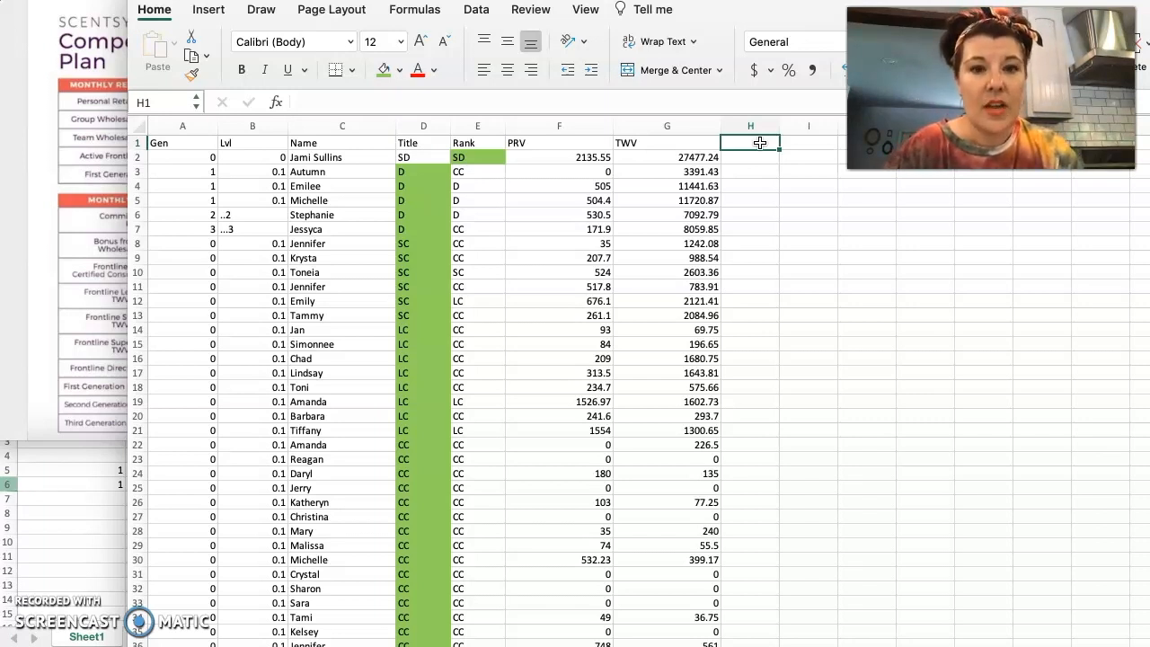
text(=)
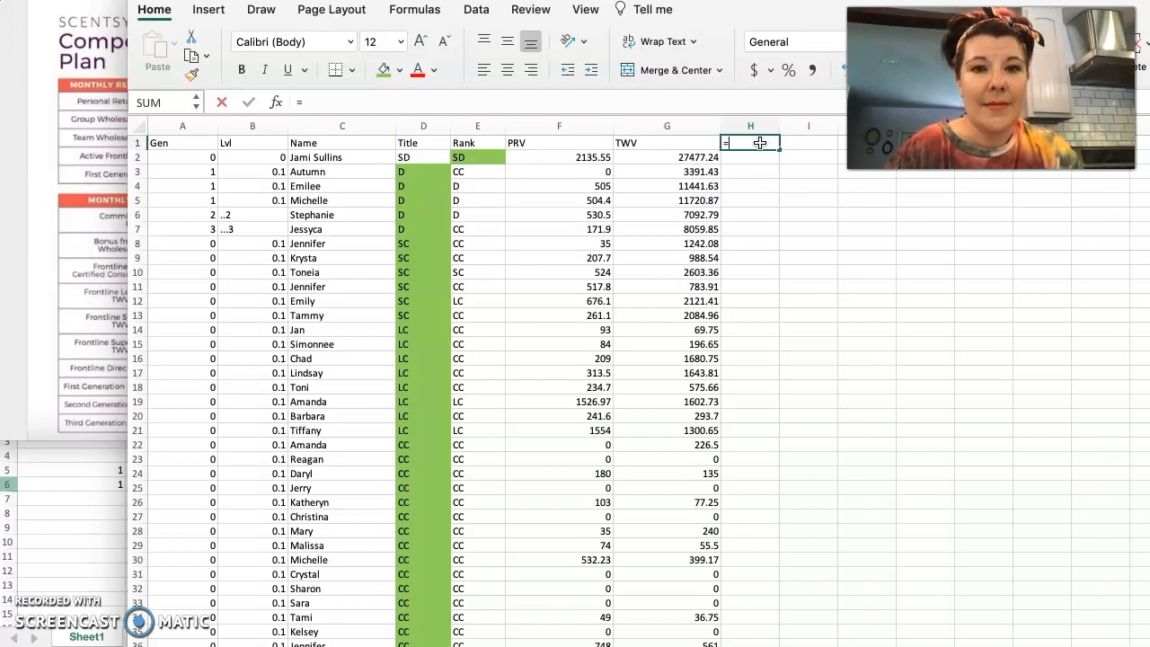
click(590, 149)
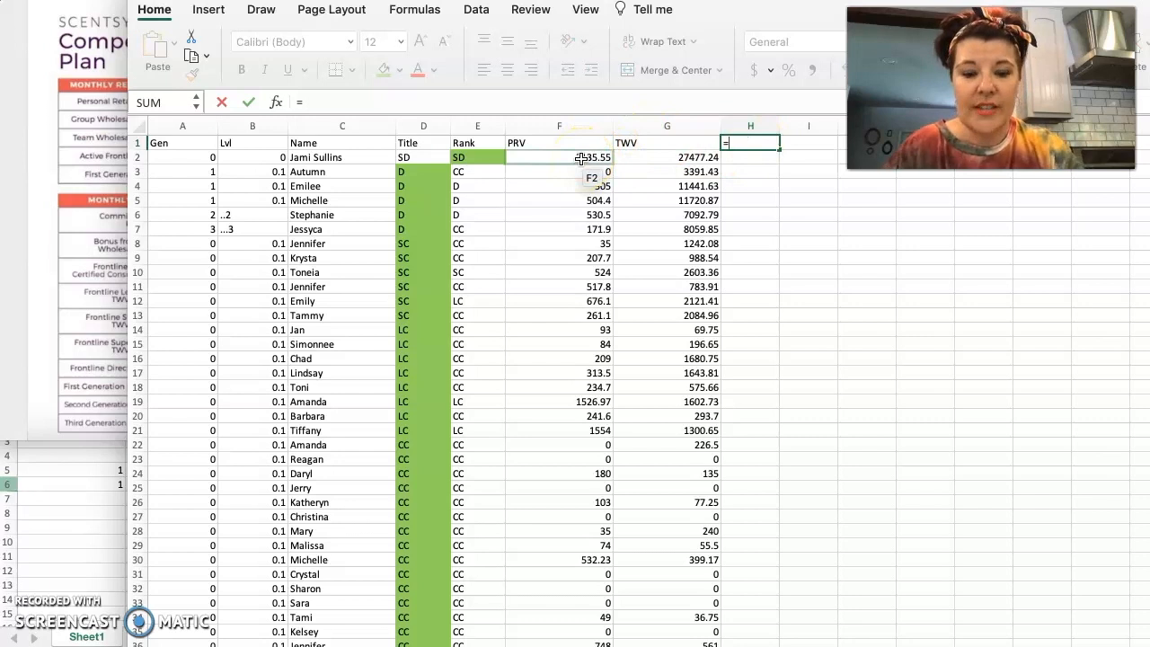
text(F@*)
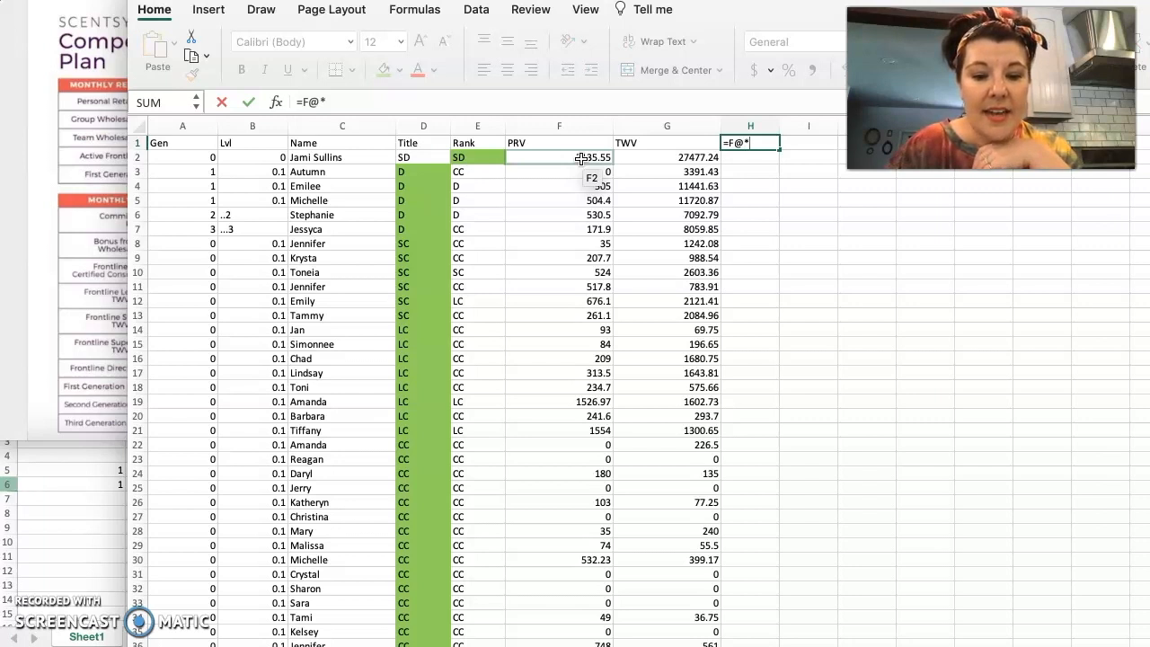
text(30)
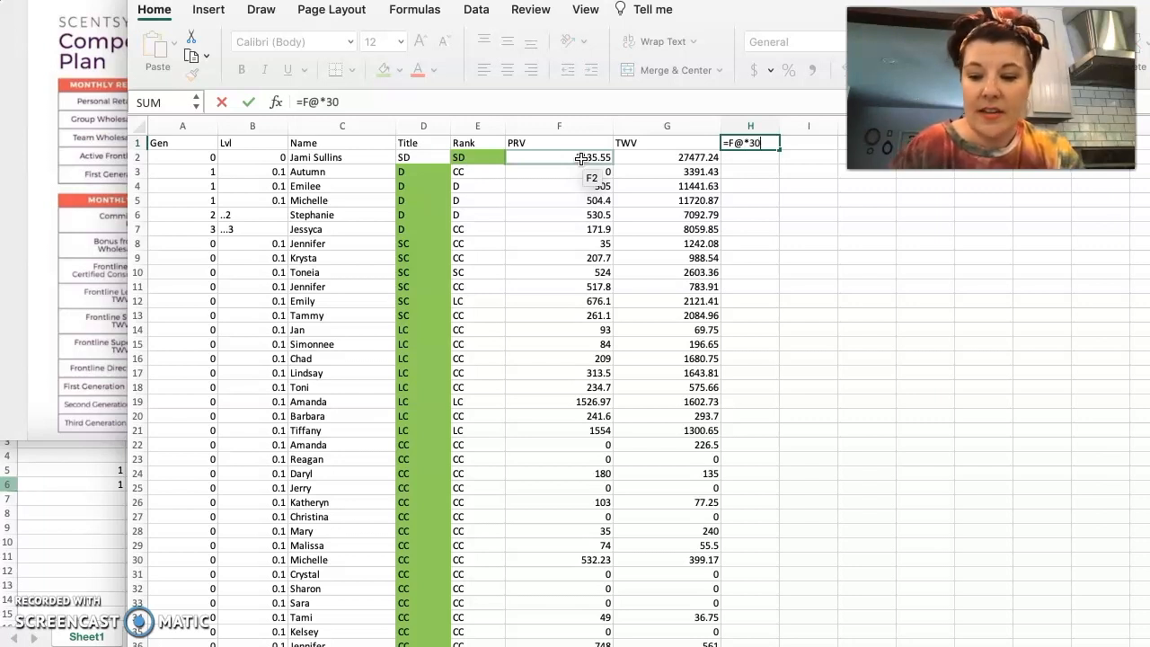
text(%)
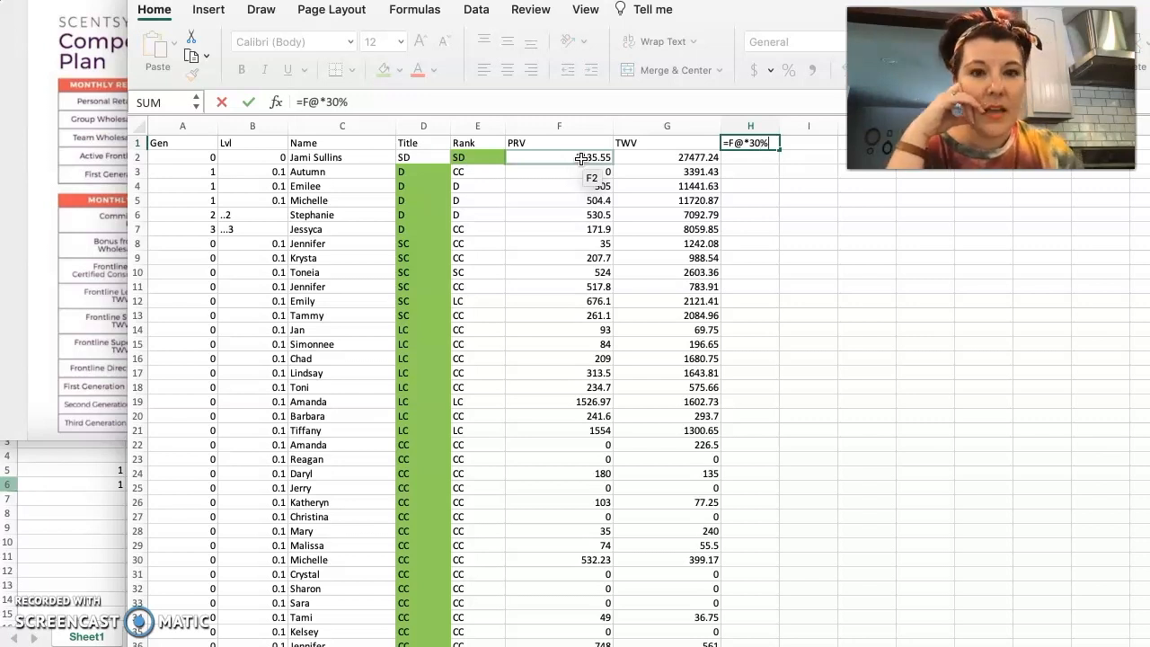
key(Return)
Correct the formula in cell H1 to =F2*.30 to calculate the PRV commission
click(710, 270)
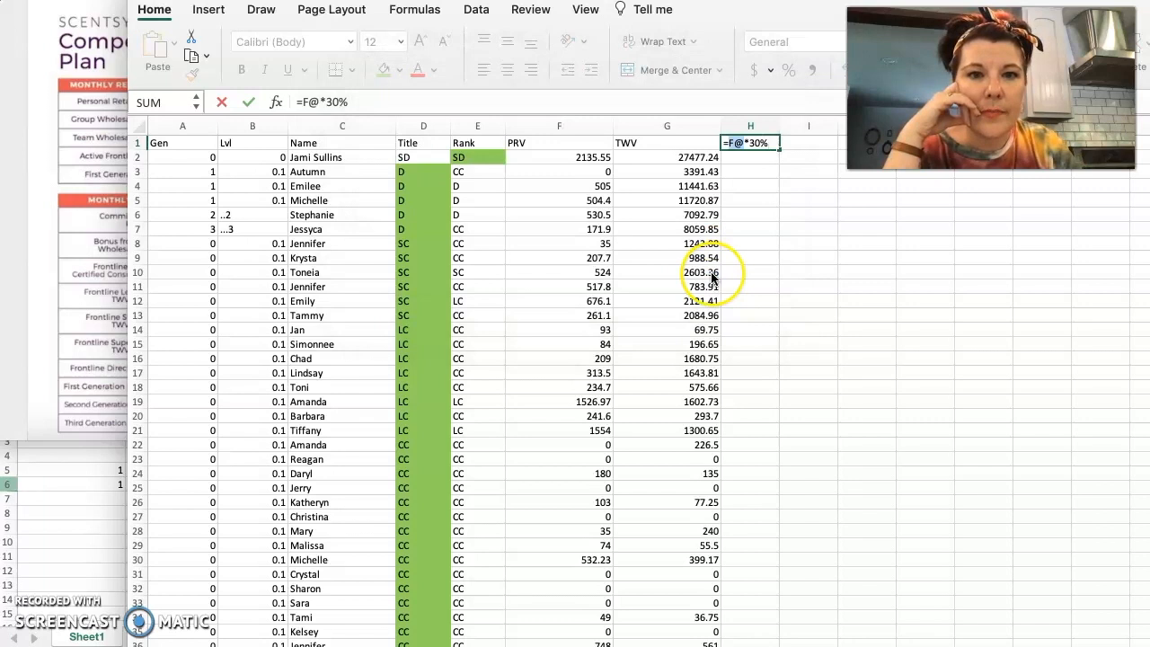
click(778, 143)
key(BackSpace)
key(BackSpace)
key(BackSpace)
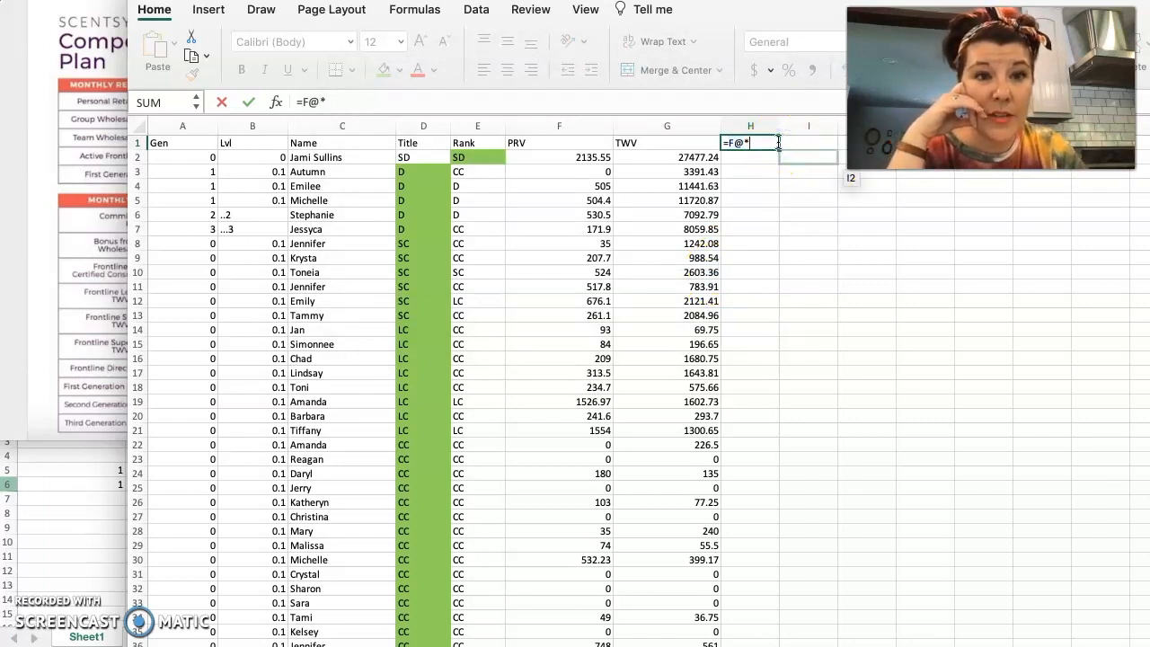
text(.30)
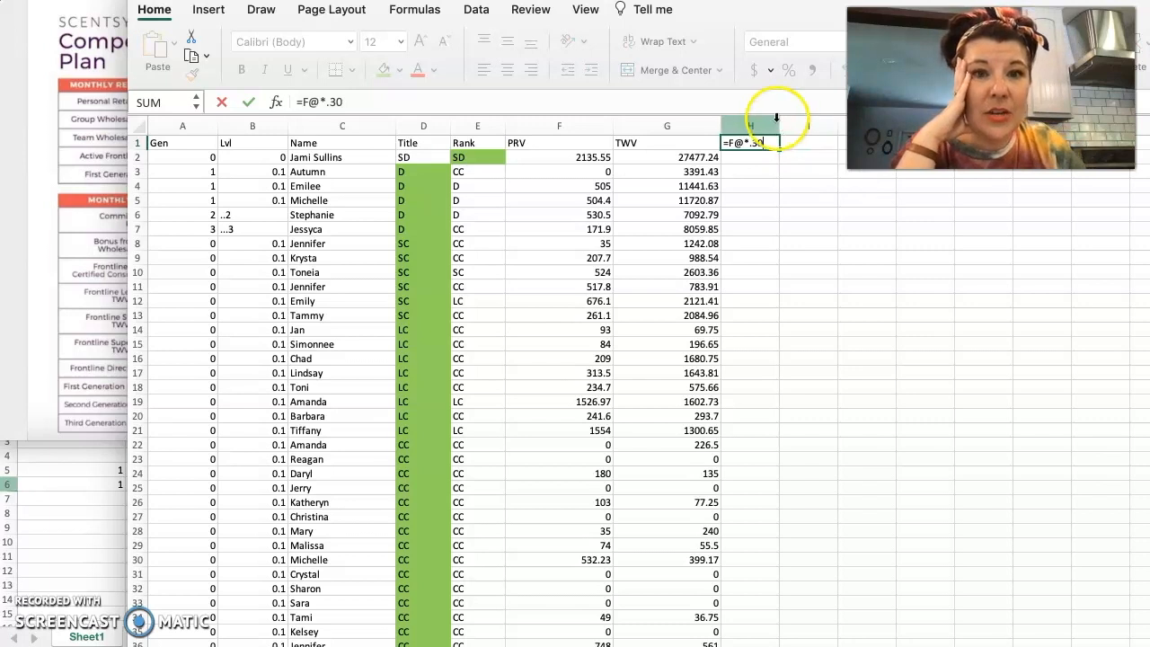
click(741, 144)
key(BackSpace)
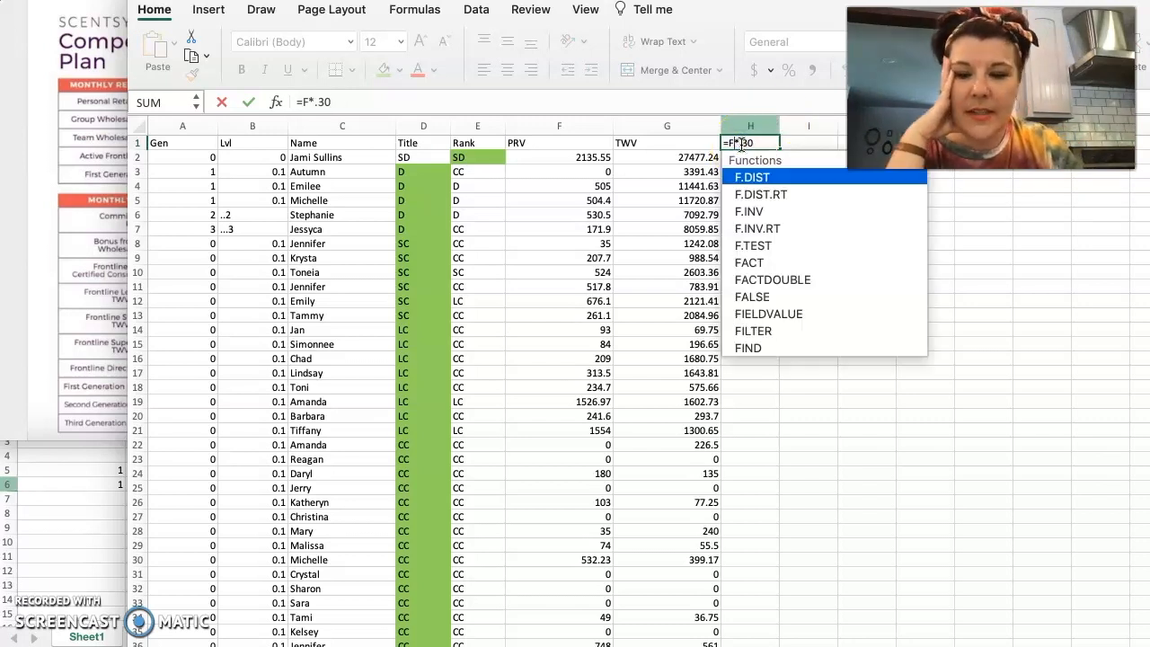
text(2)
click(765, 145)
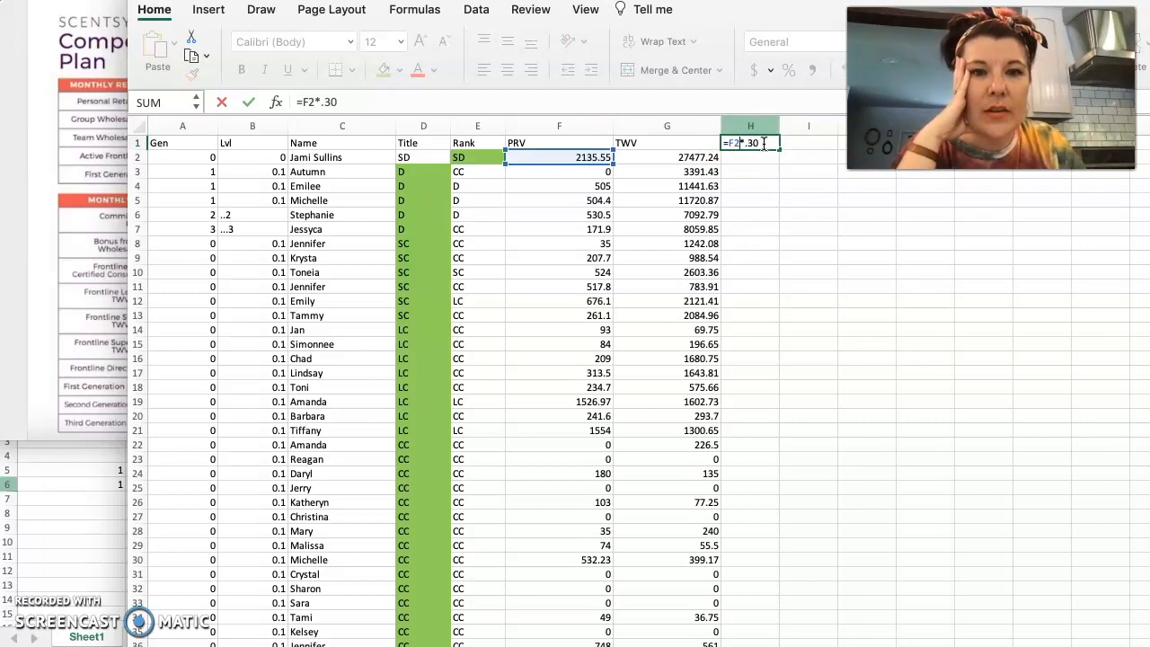
key(Return)
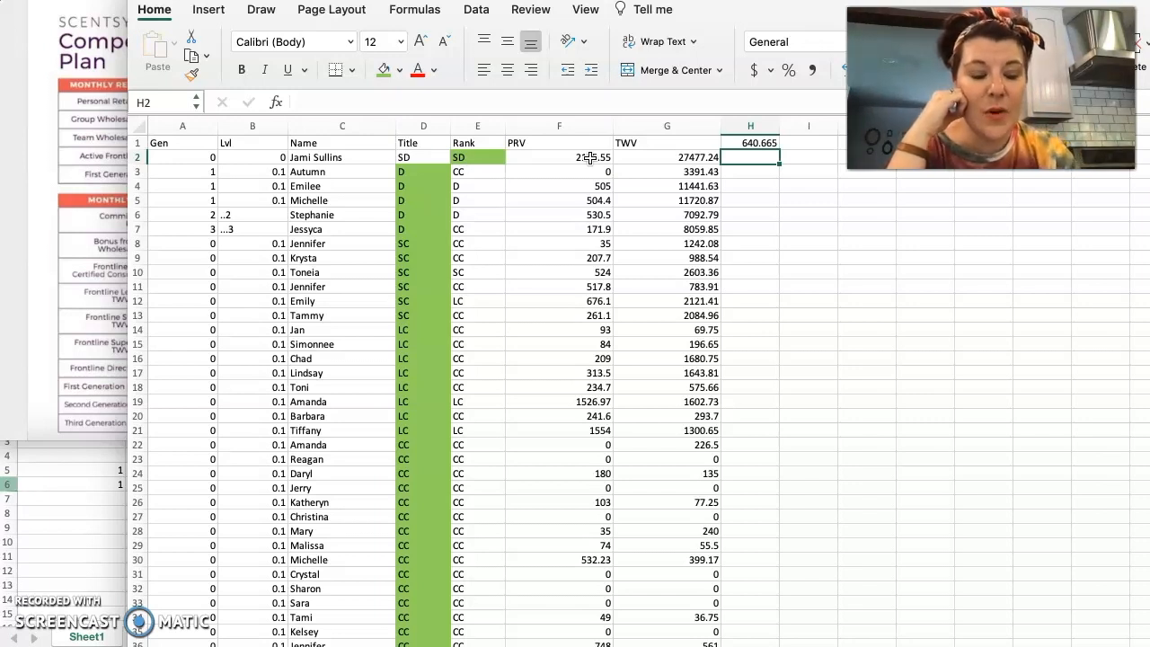
Enter the formula =(F2*.75)*.09 in cell H2 to calculate the personal wholesale volume bonus
text(=)
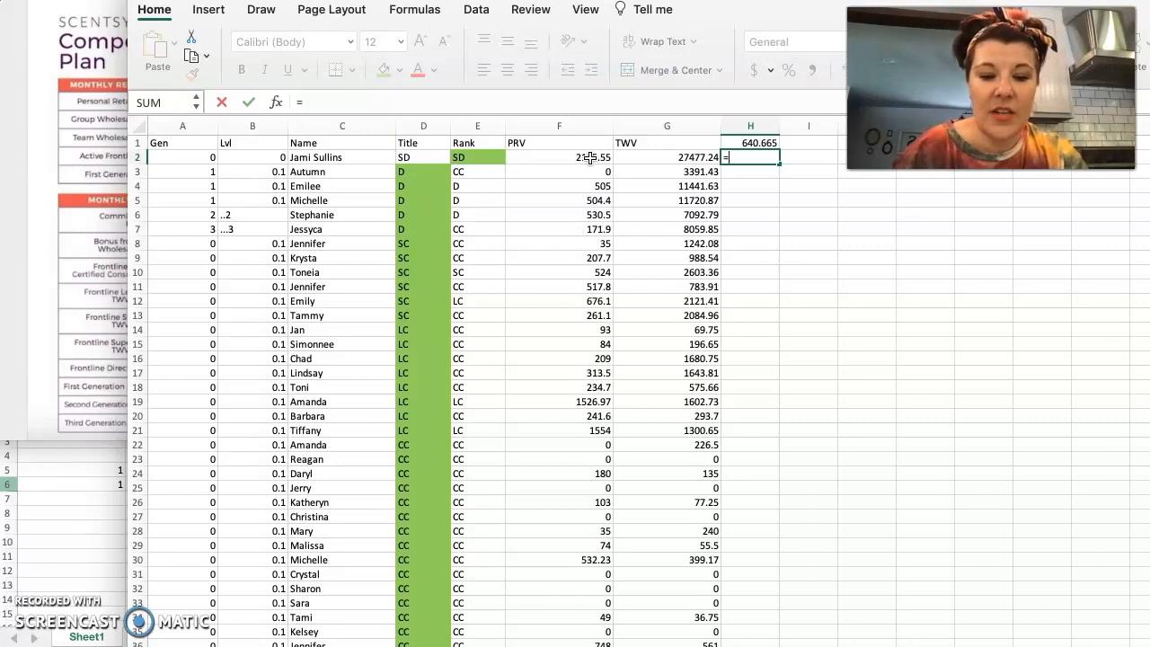
text(()
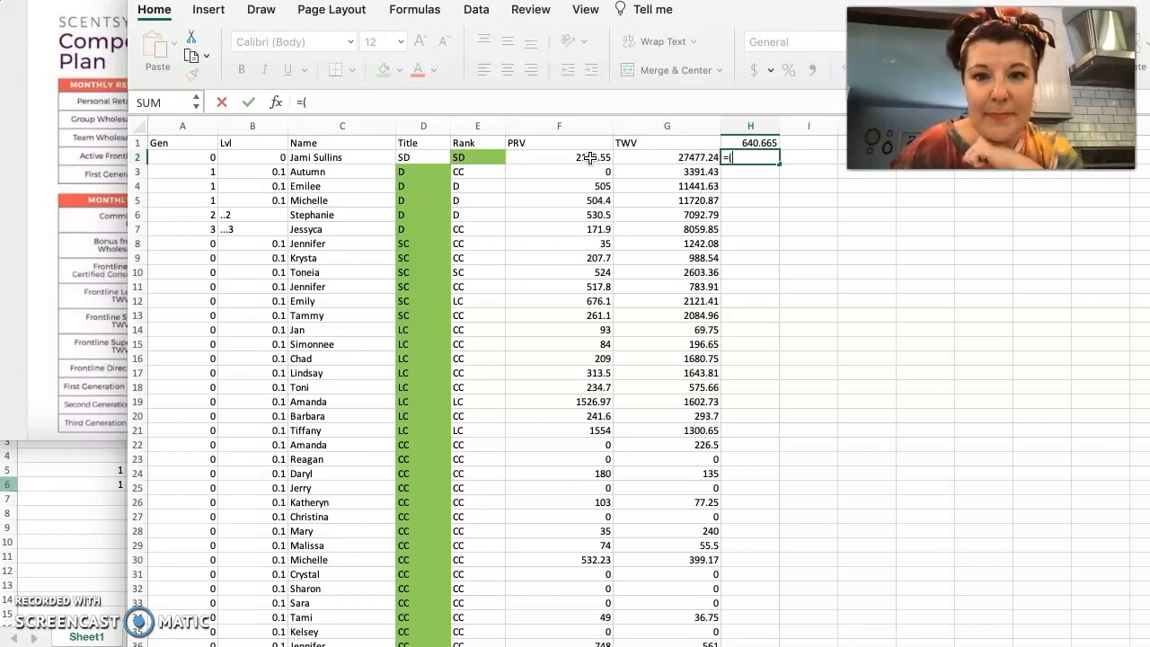
text(F)
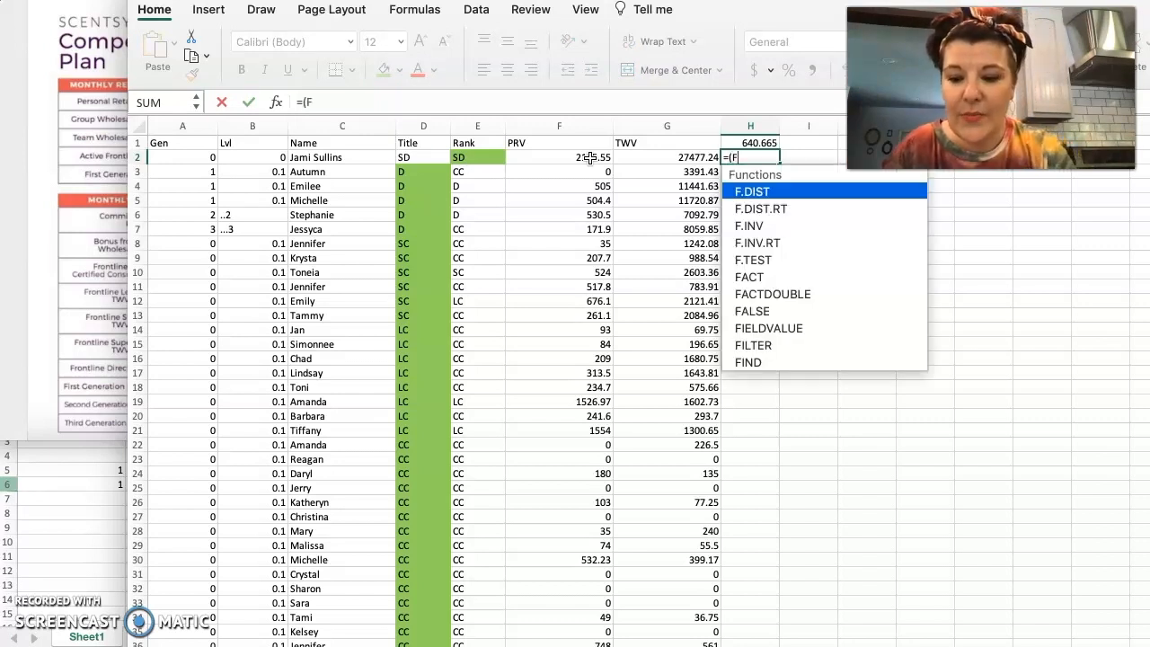
text(2)
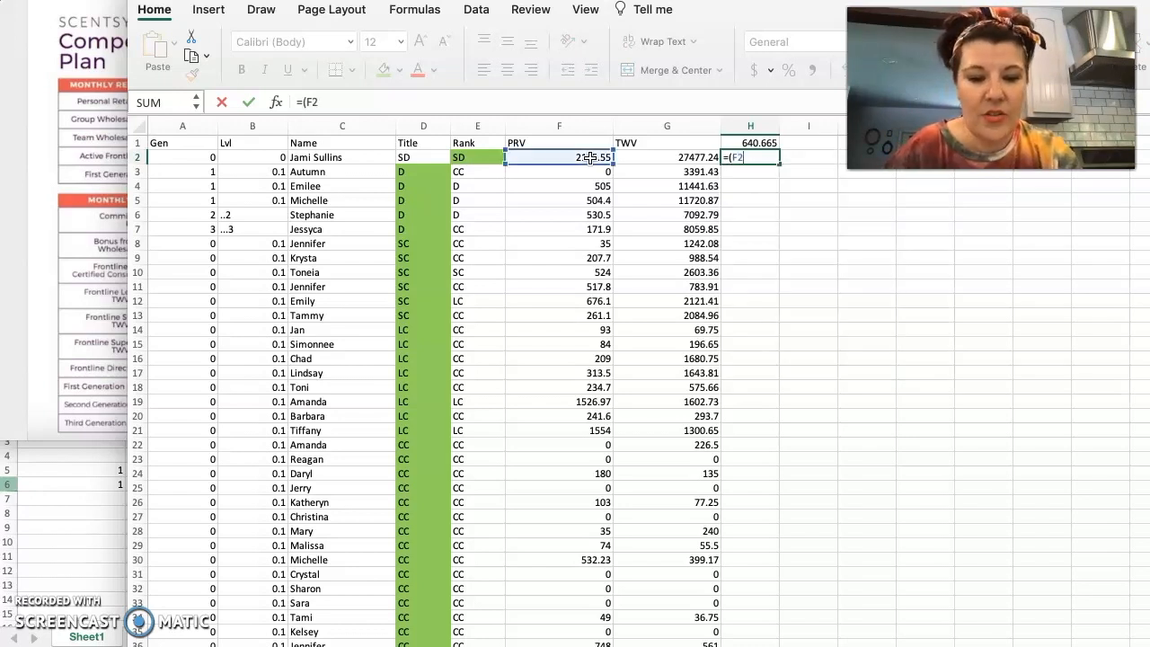
text(*)
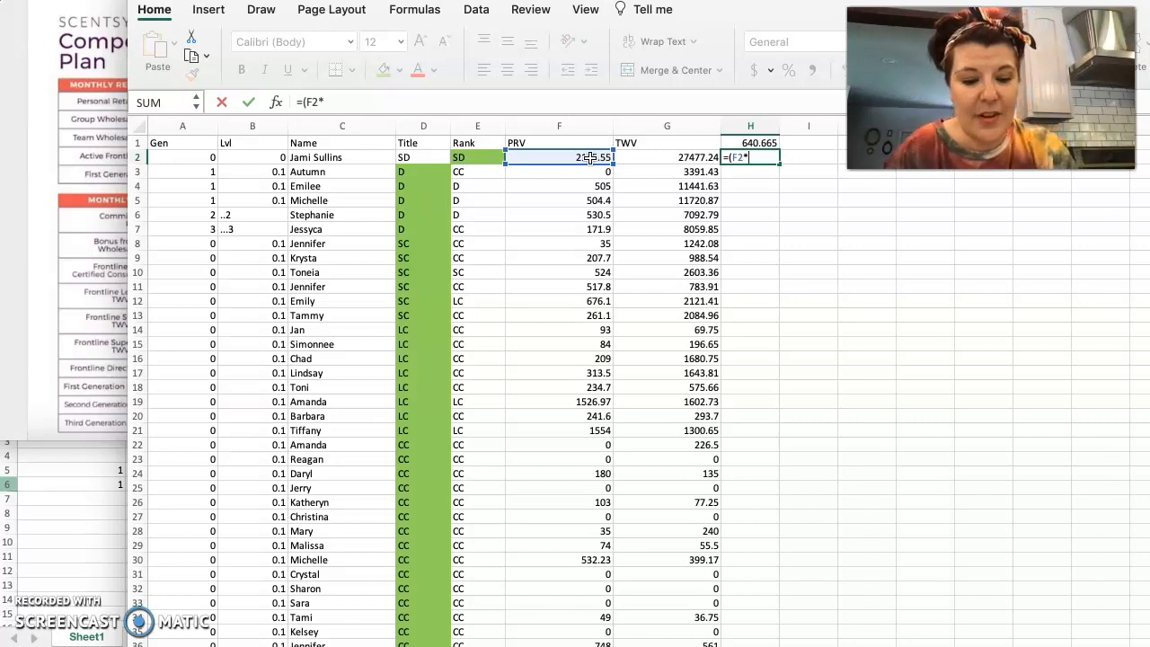
text(.75)
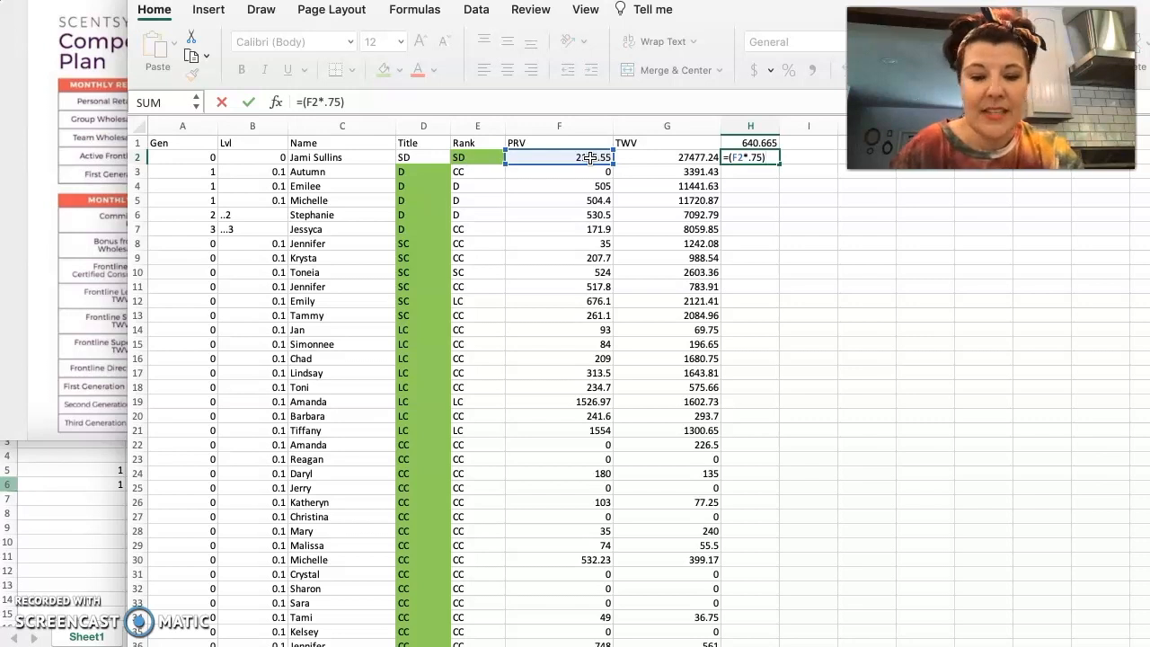
text(*)
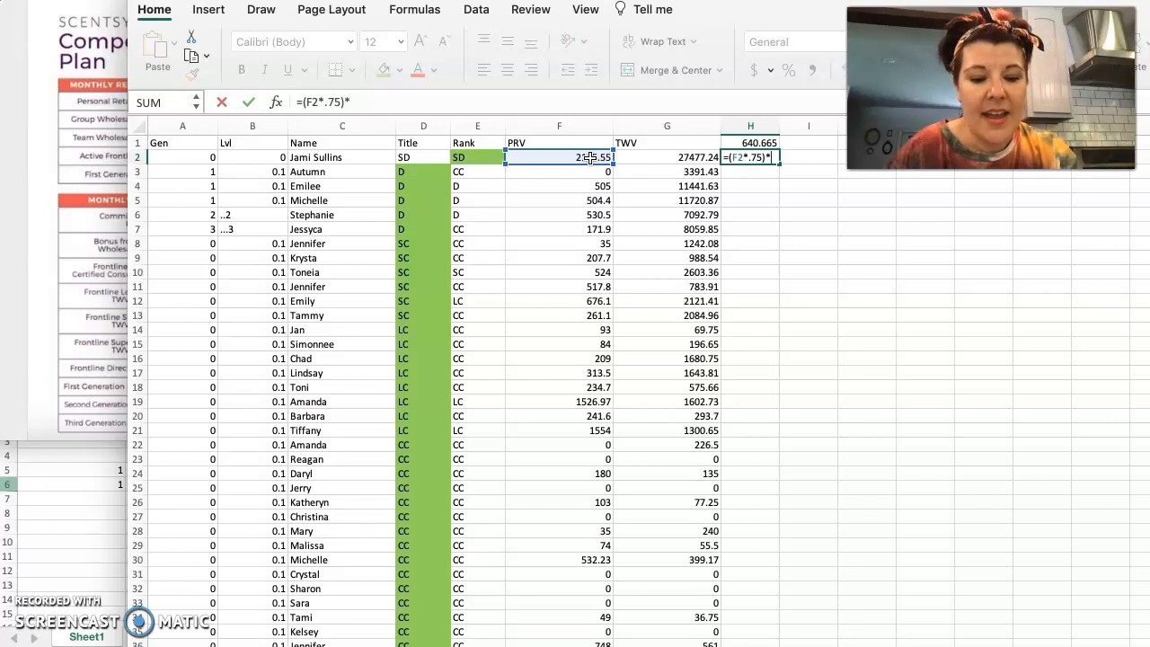
text(.09)
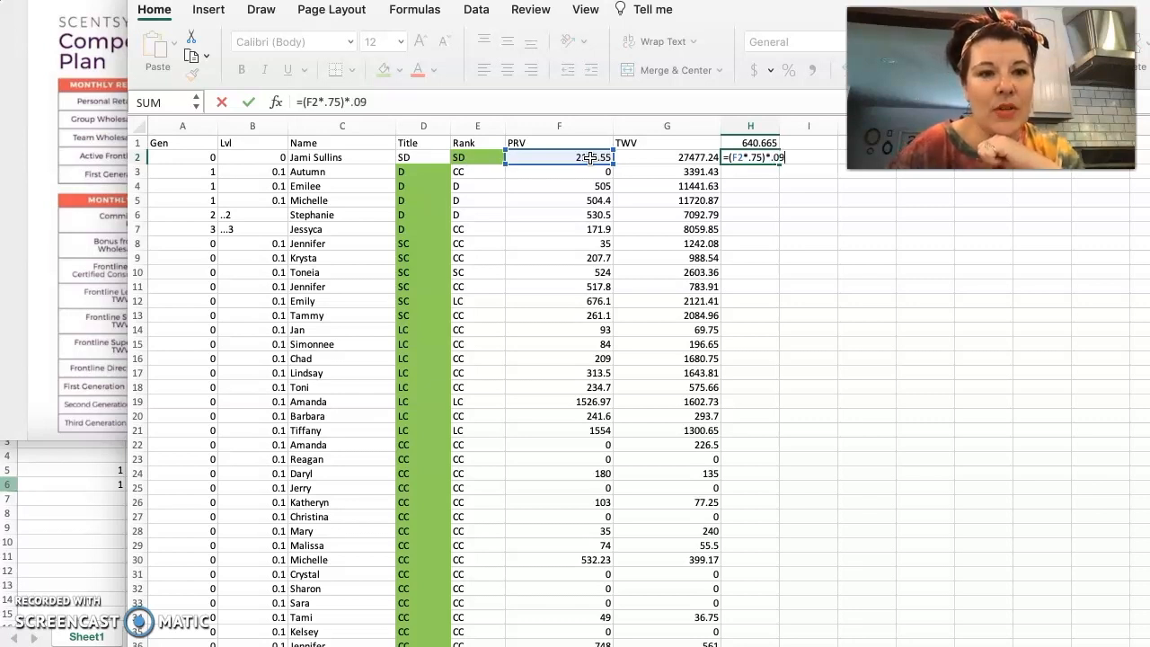
key(Return)
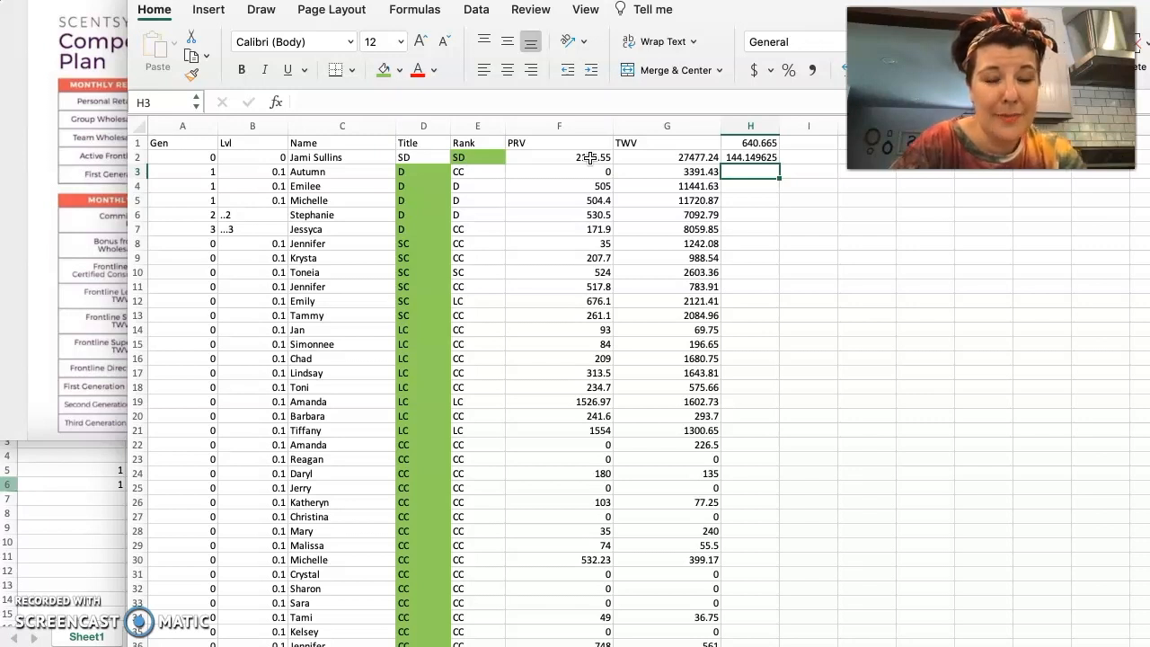
Format column H as Currency with the $ symbol and two decimal places
right_click(765, 123)
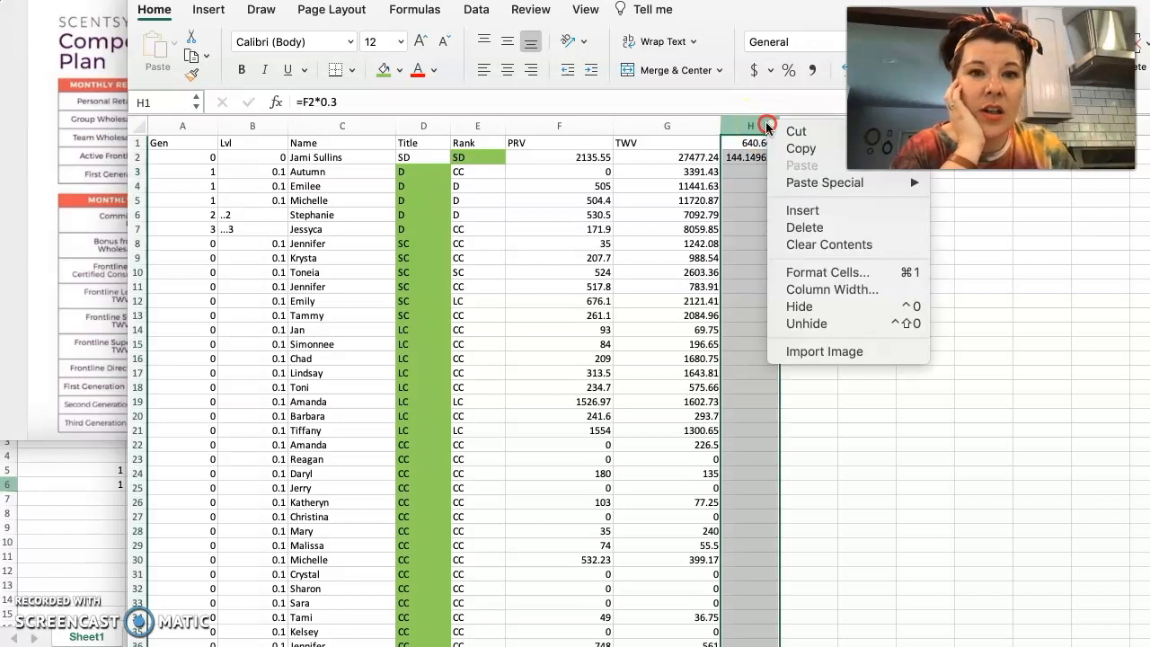
click(796, 276)
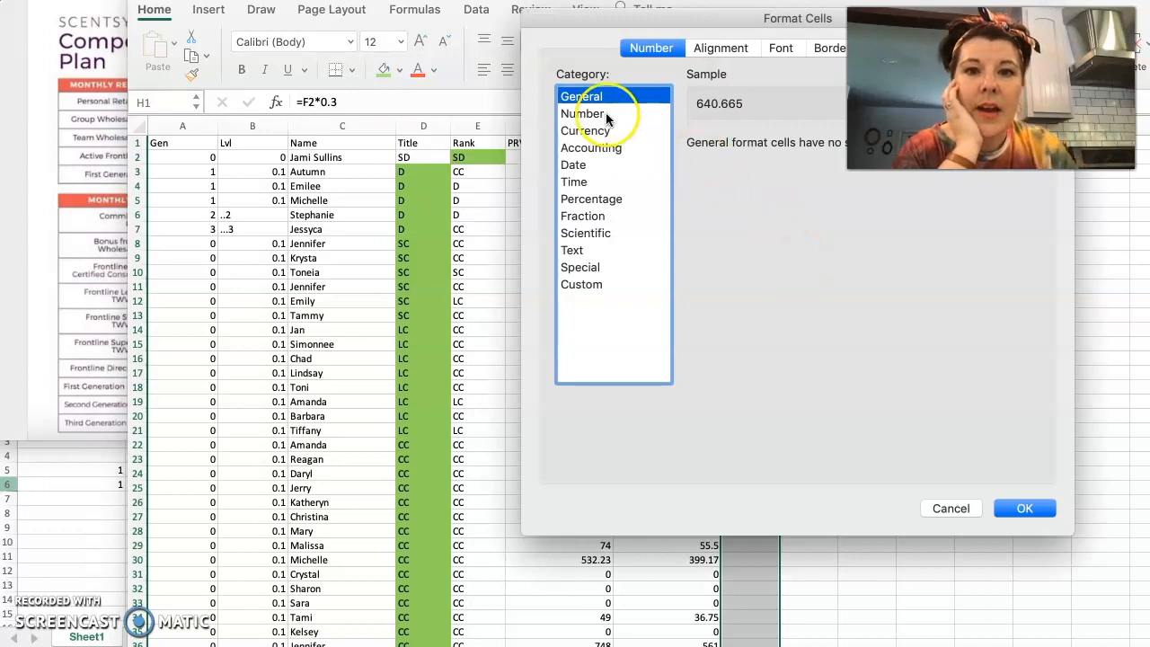
click(604, 114)
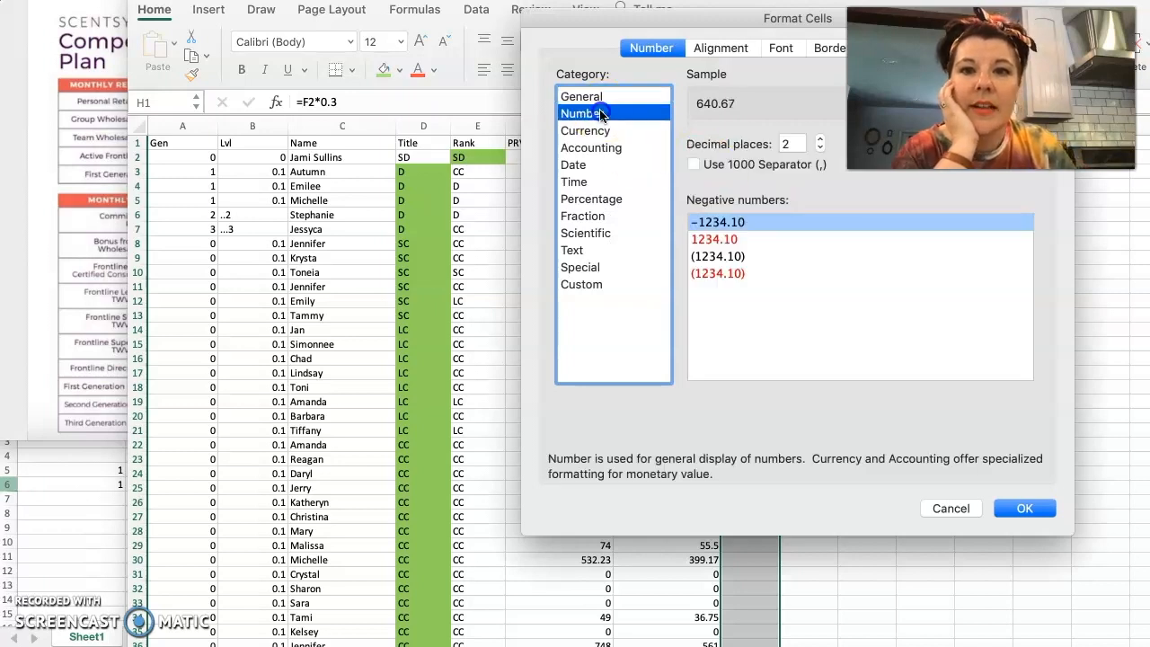
click(597, 131)
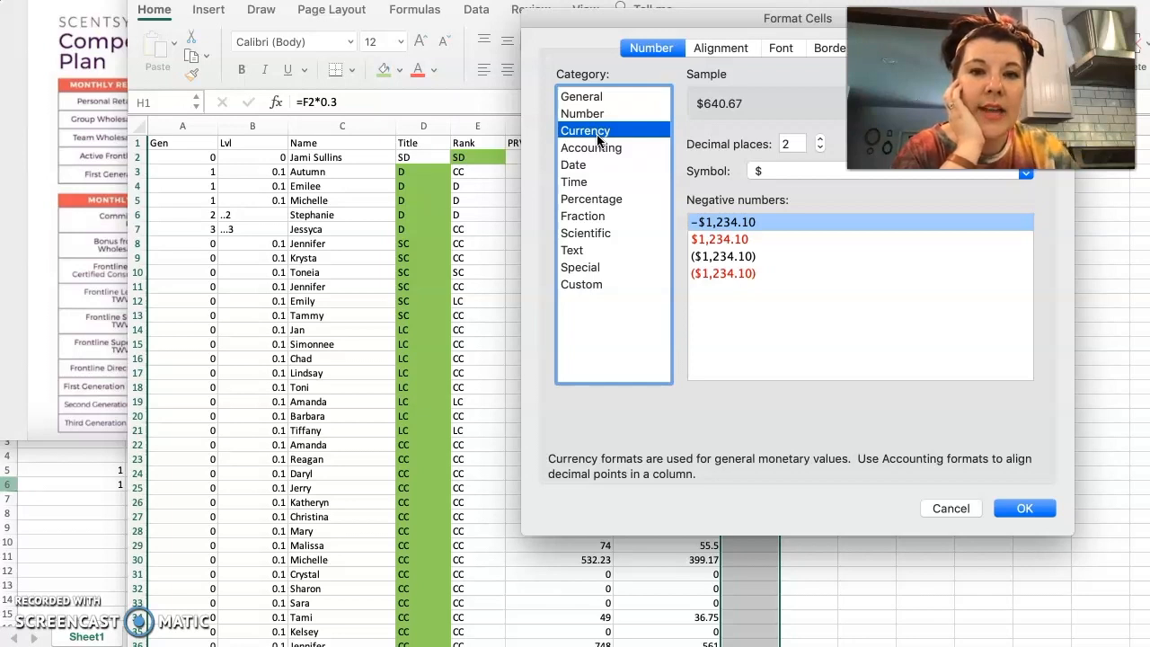
click(1022, 507)
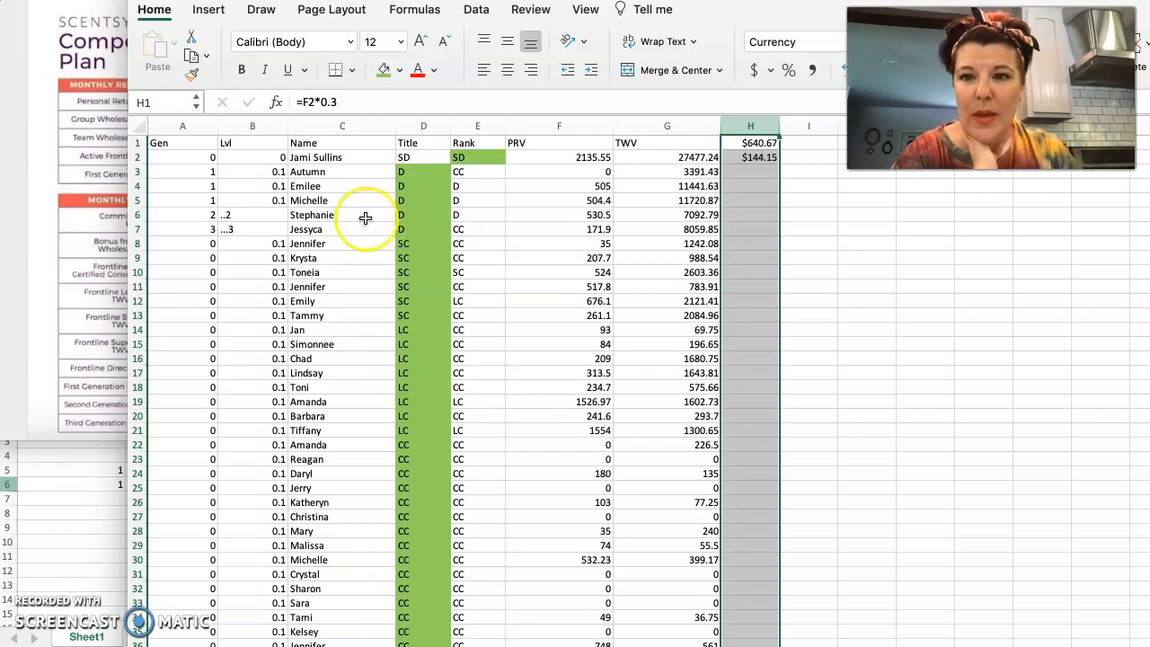
Check the director bonus rates in the Scentsy Compensation Plan window, and insert a blank row above row 6 in the Excel workbook
click(31, 271)
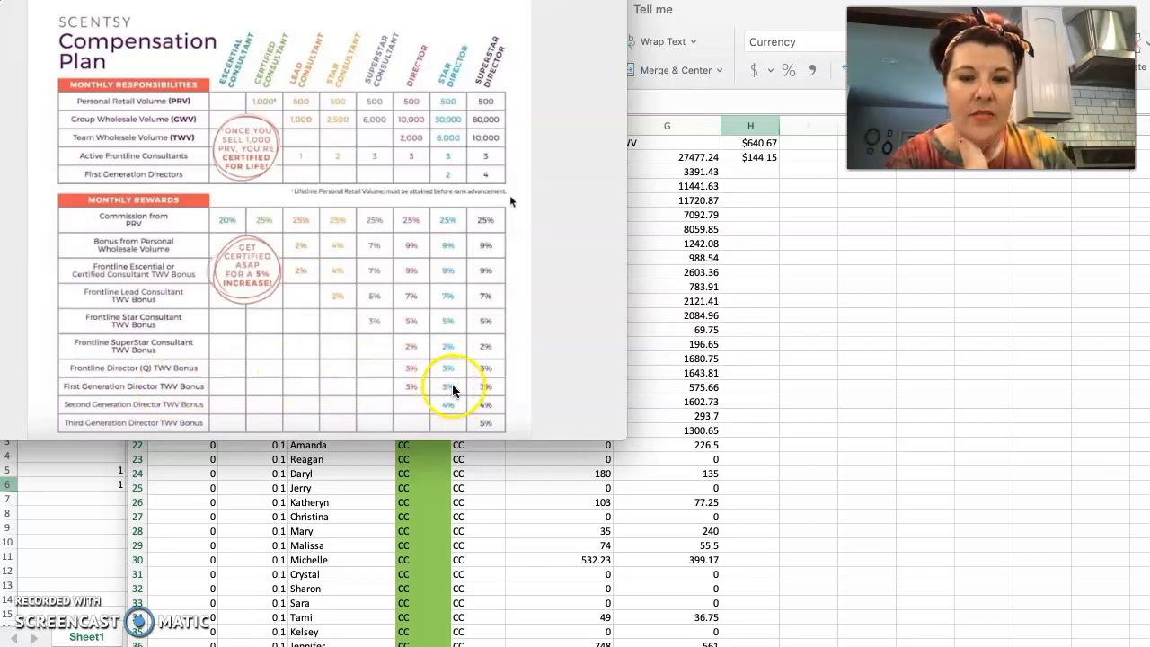
click(755, 291)
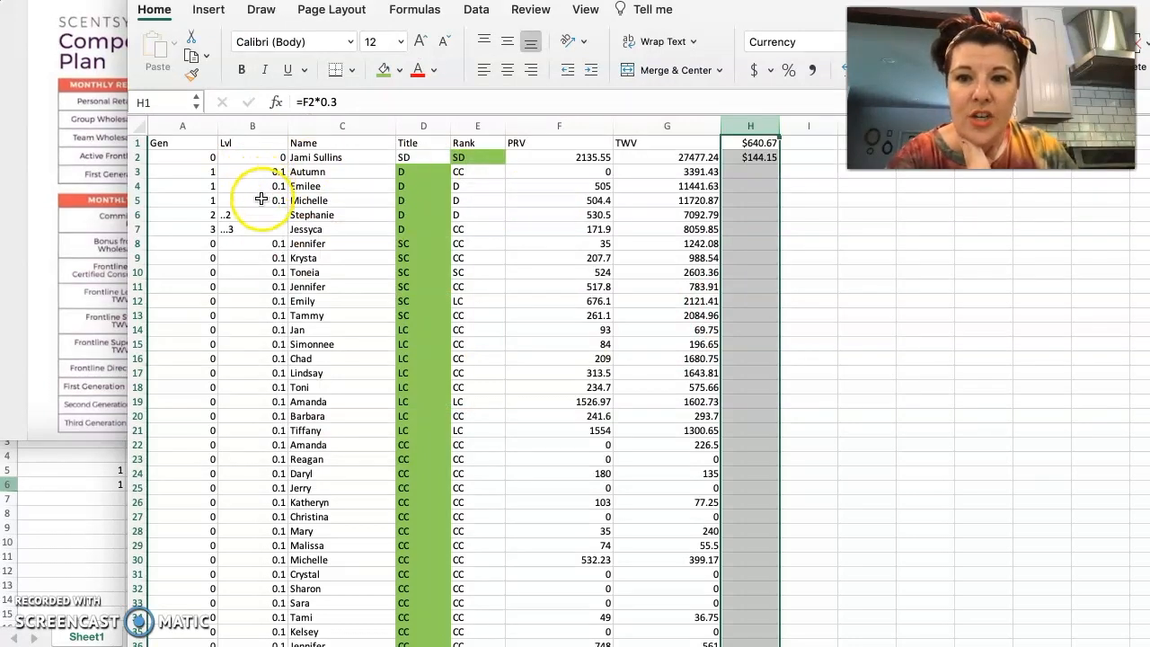
click(139, 214)
right_click(142, 217)
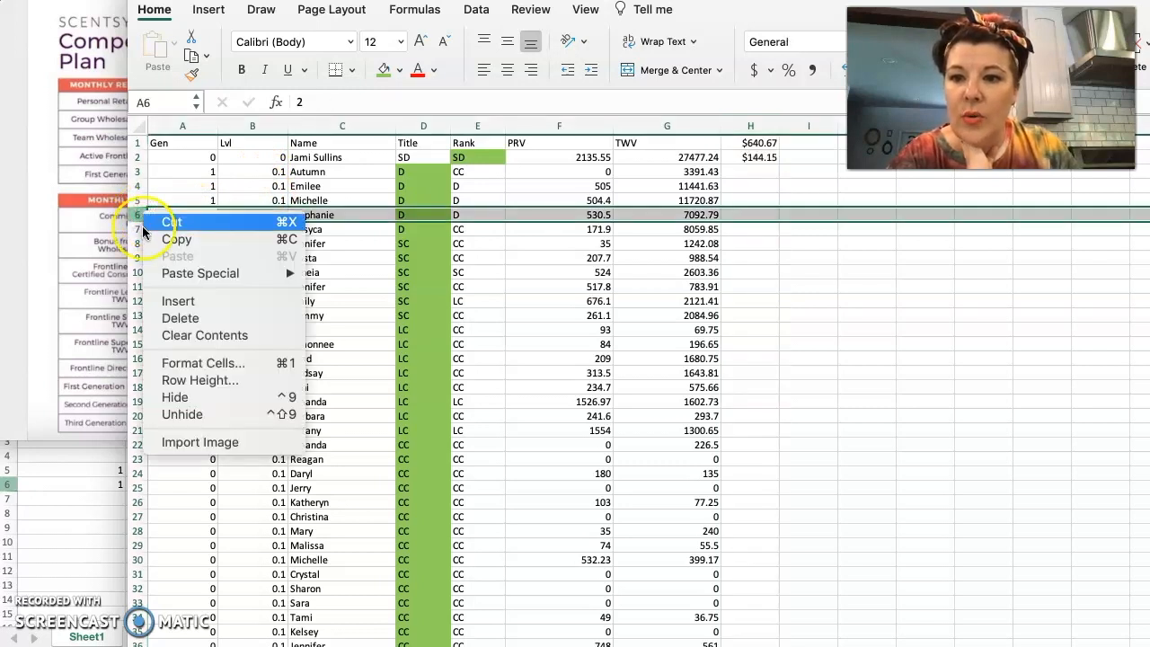
click(171, 301)
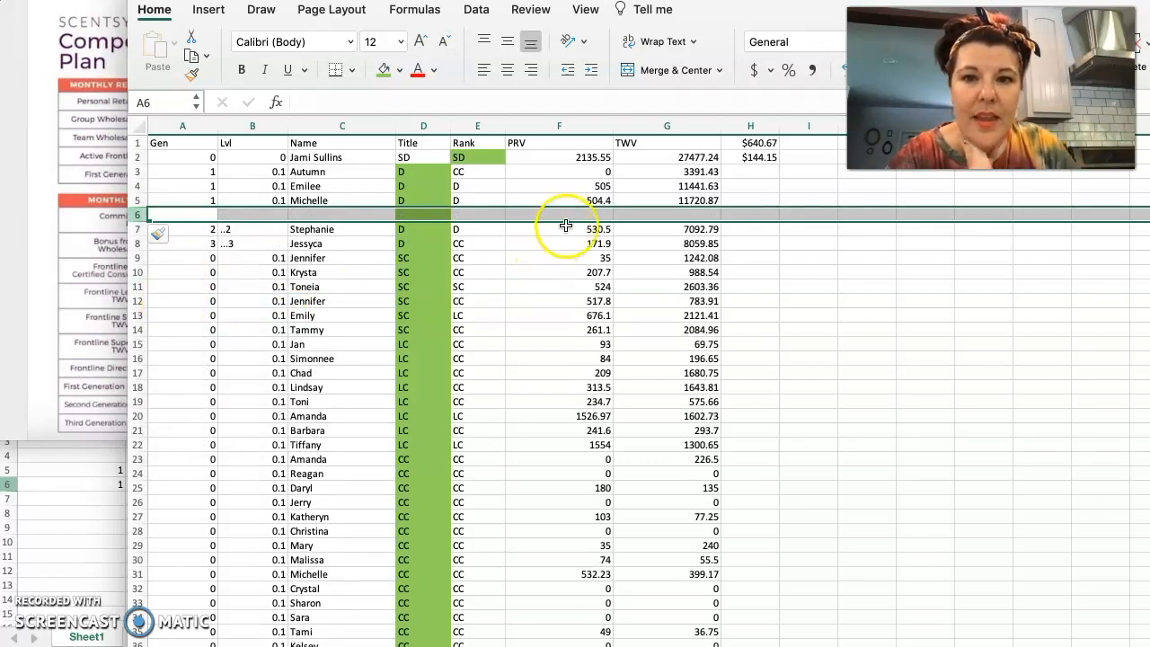
Fill cell G6 with yellow and total the first-generation directors' TWV there with =SUM(G3:G5)
click(652, 215)
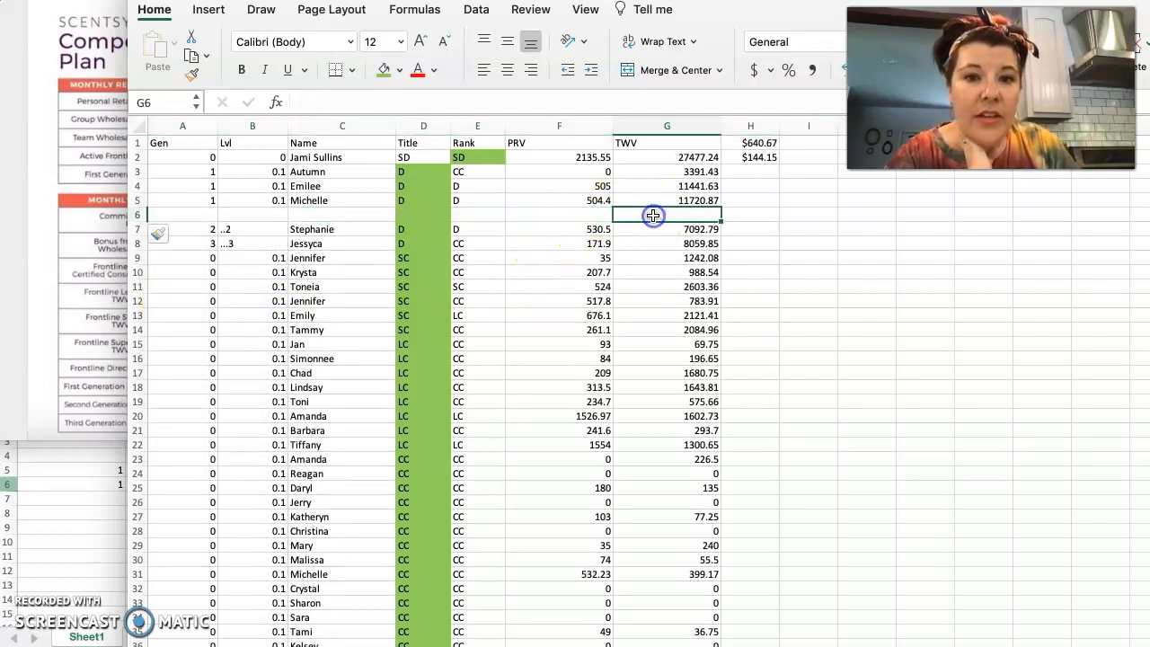
click(400, 69)
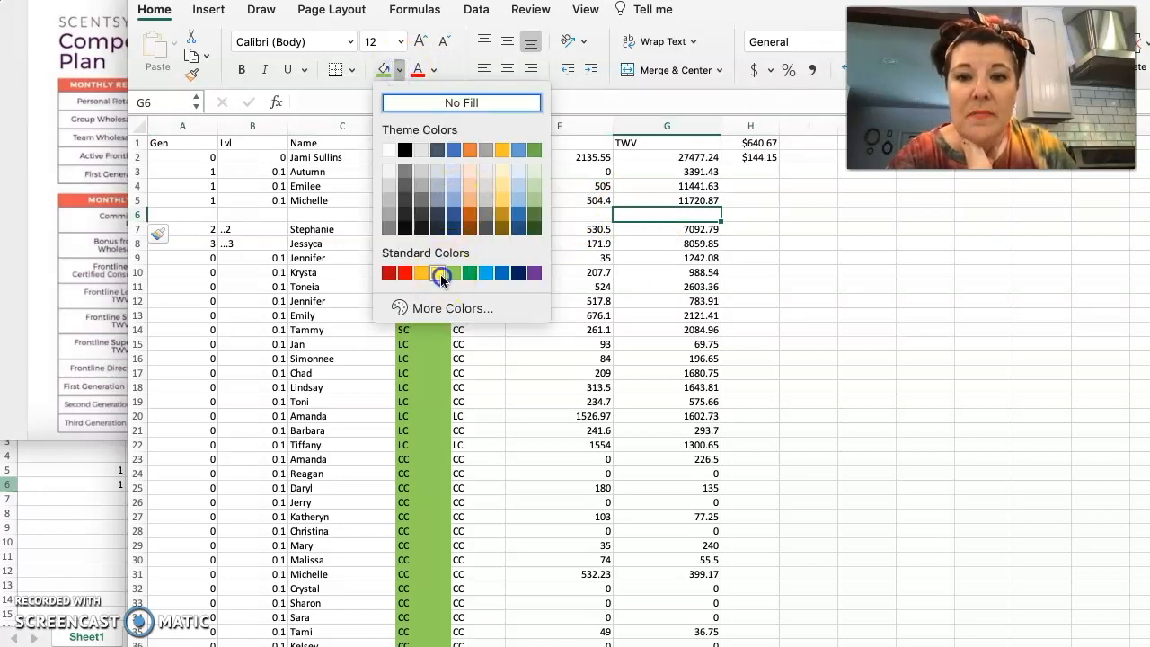
click(437, 273)
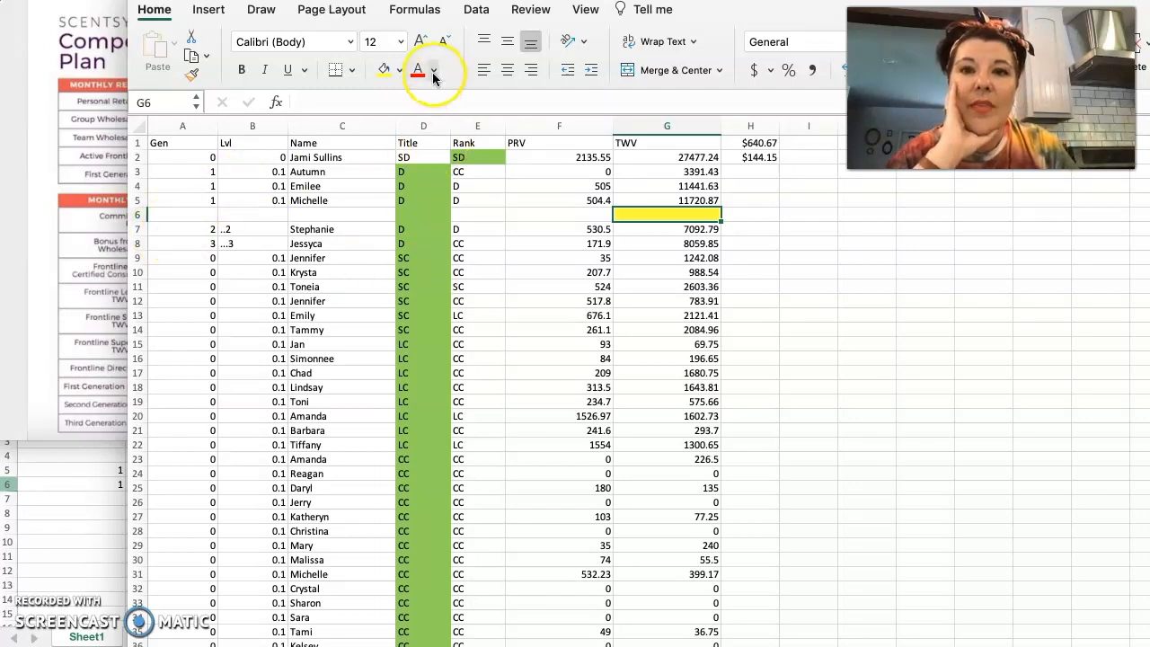
click(424, 11)
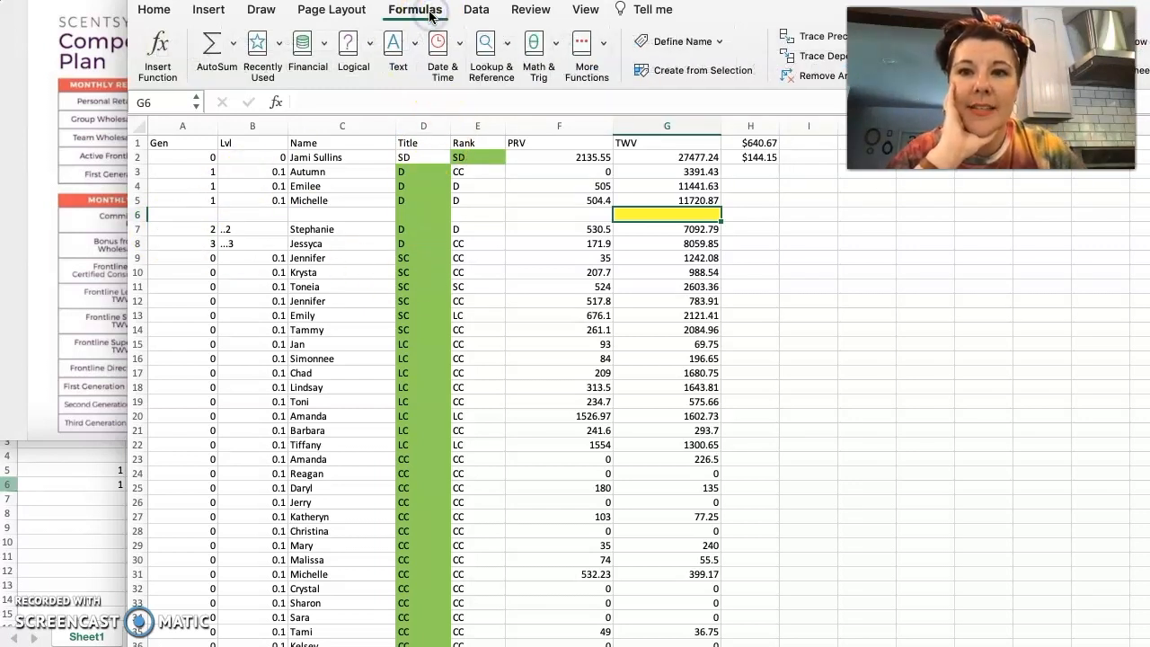
click(212, 49)
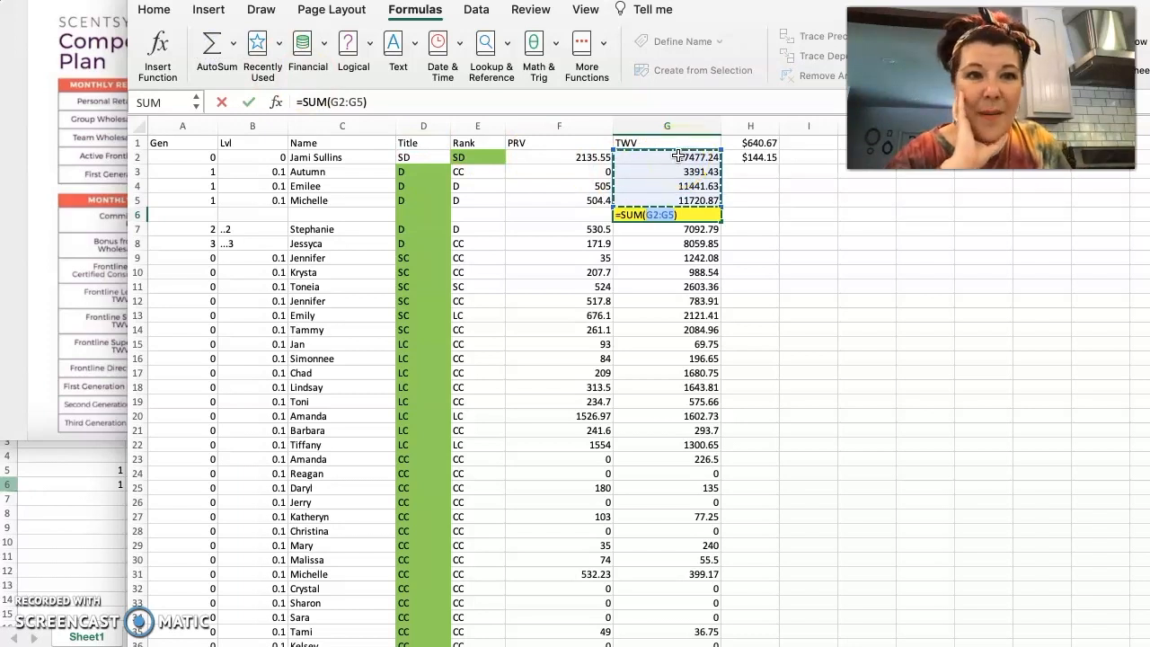
drag(667, 172, 665, 194)
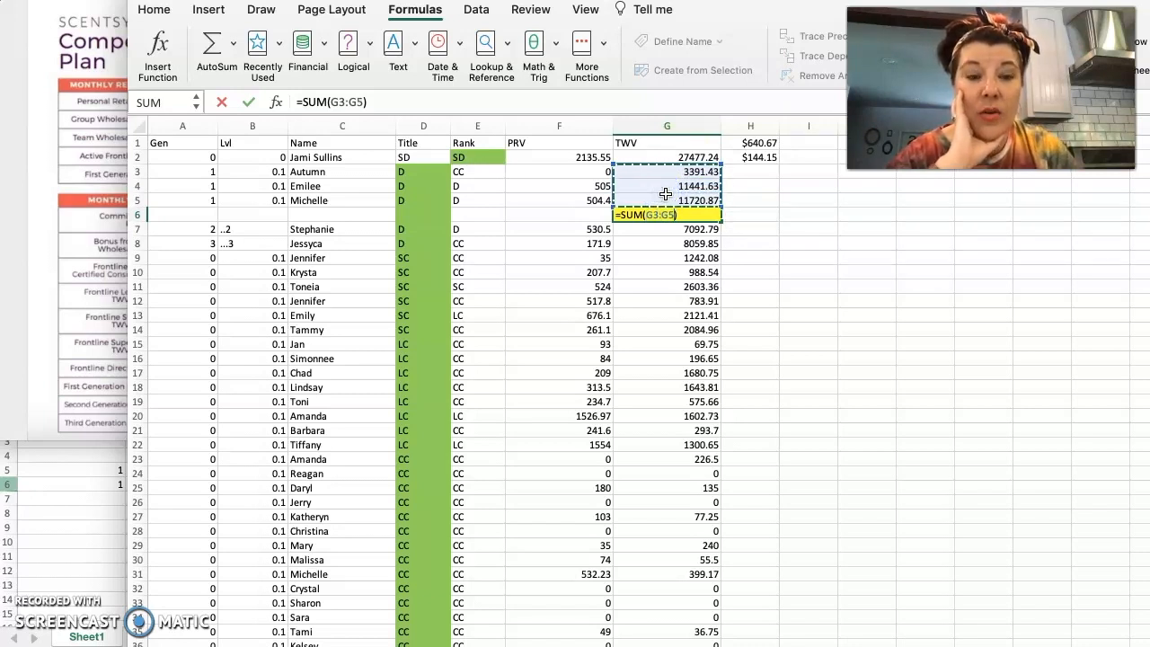
key(Return)
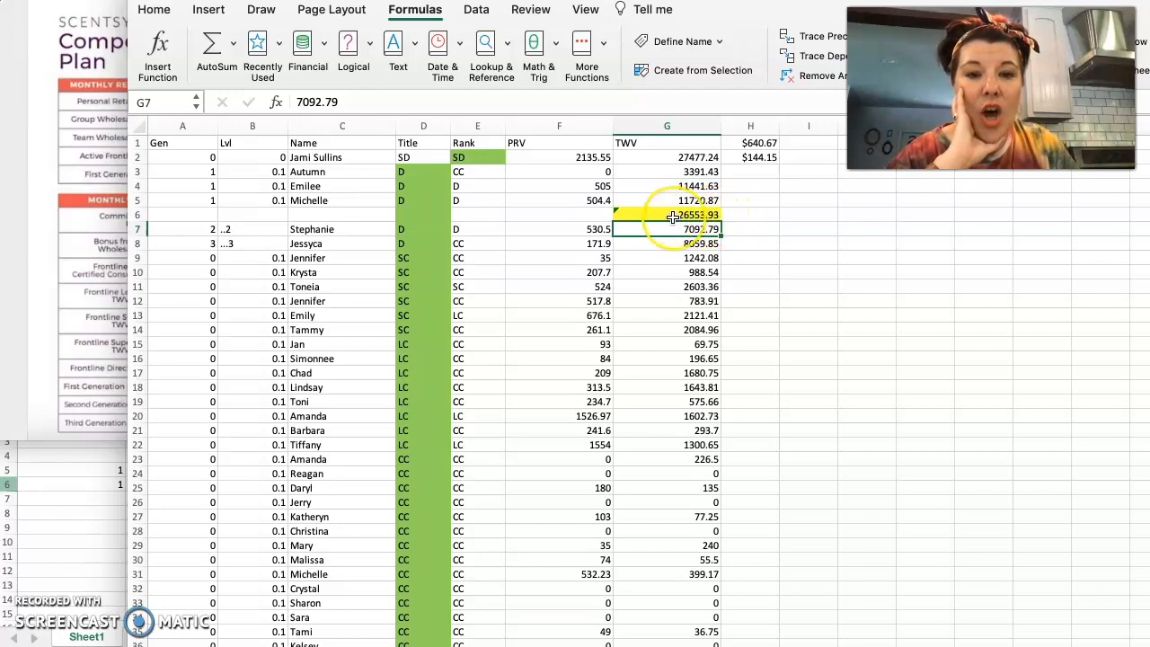
Enter the formula =G6*.03 in cell H6 to calculate the first-generation directors' TWV bonus
click(742, 214)
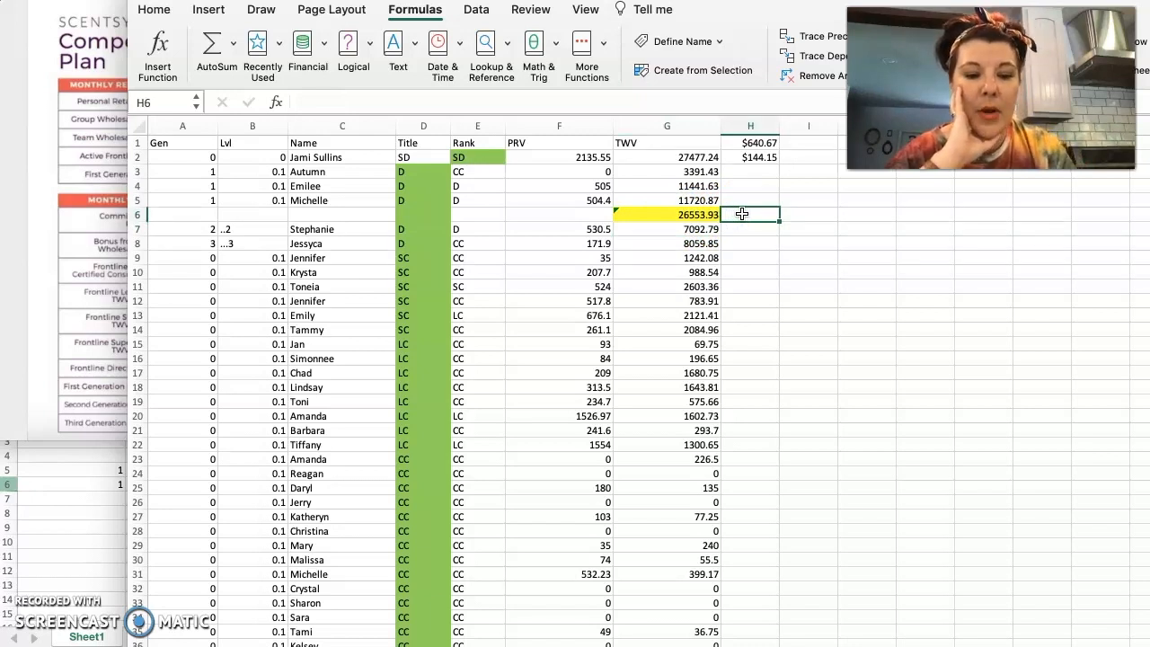
text(=)
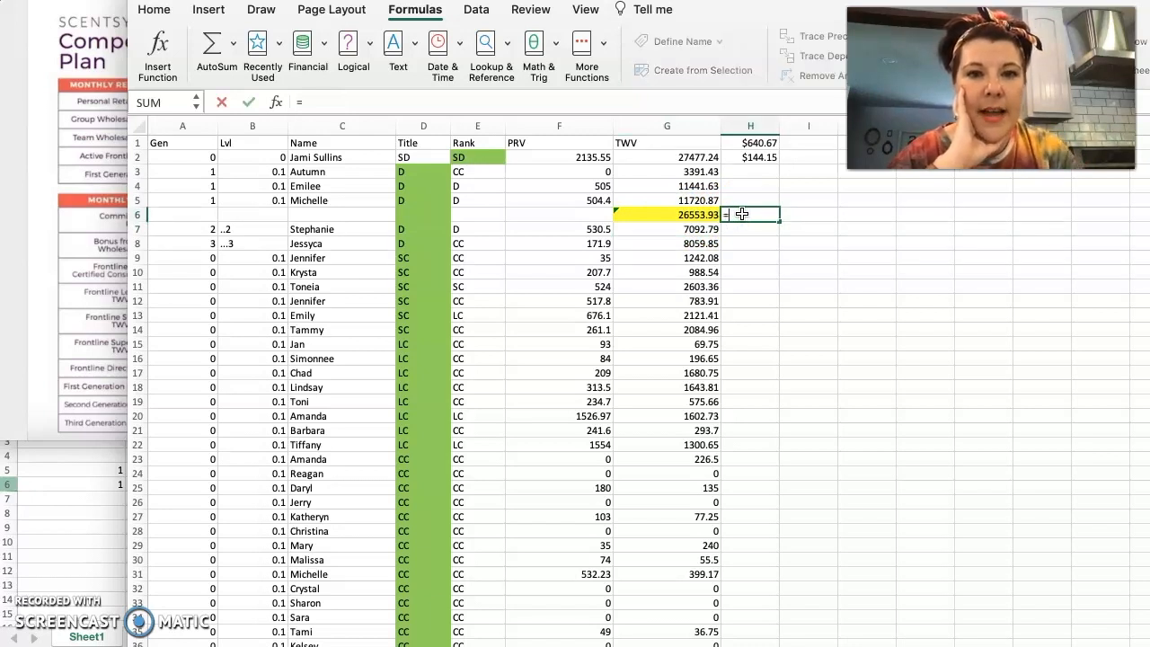
text(G)
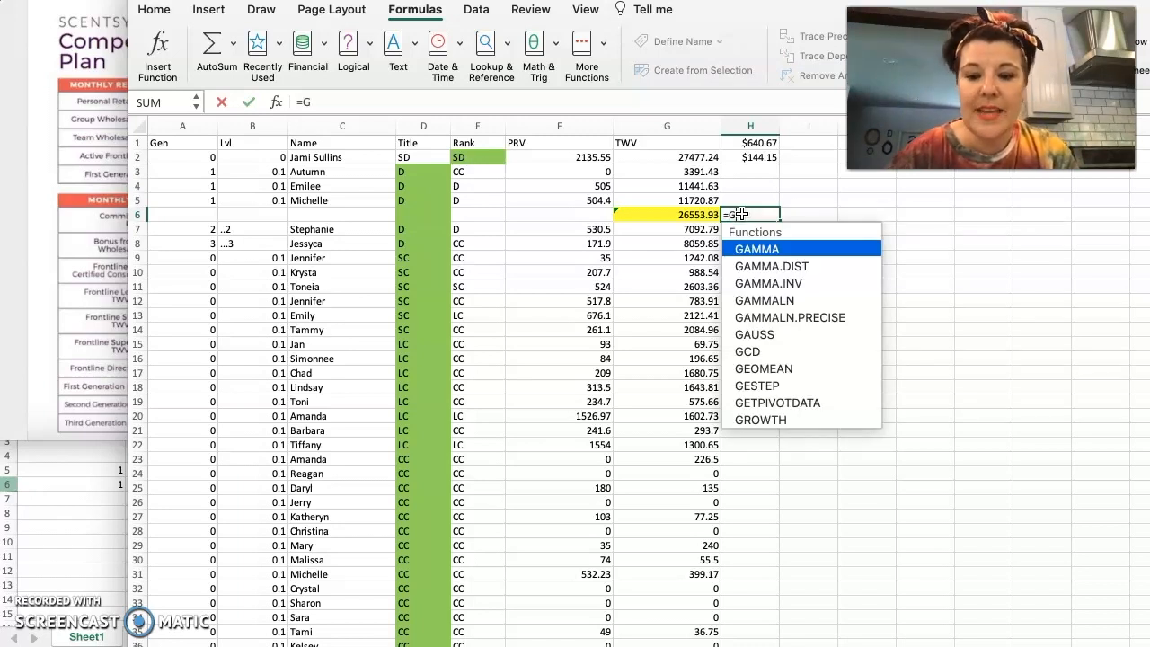
text(6*.03)
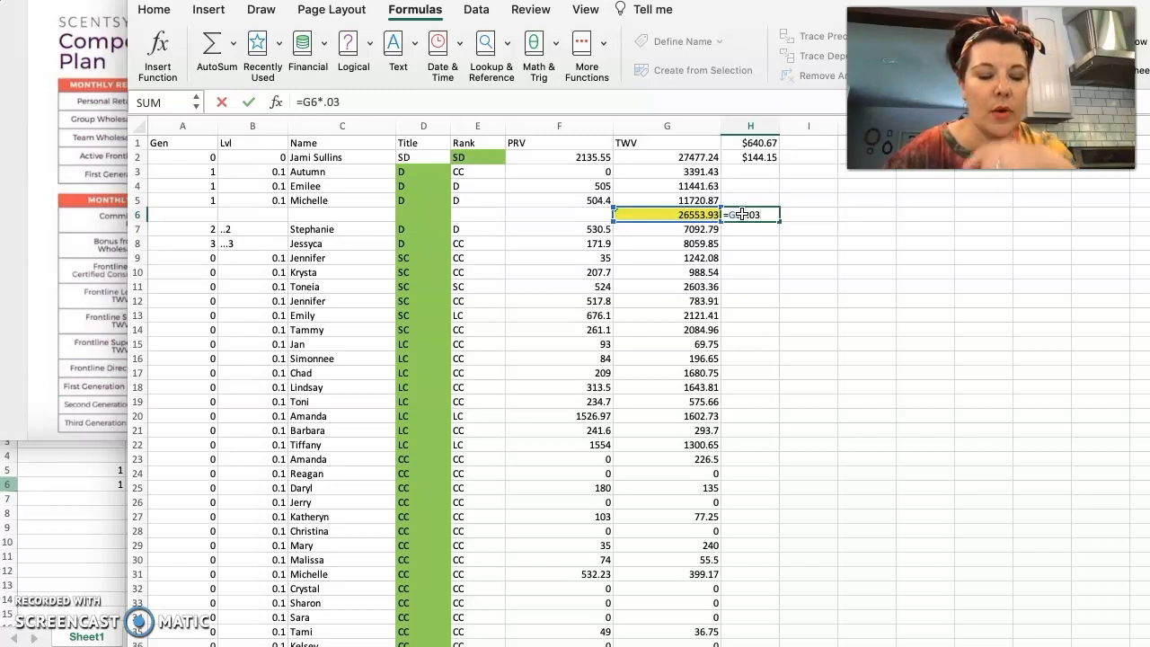
key(Return)
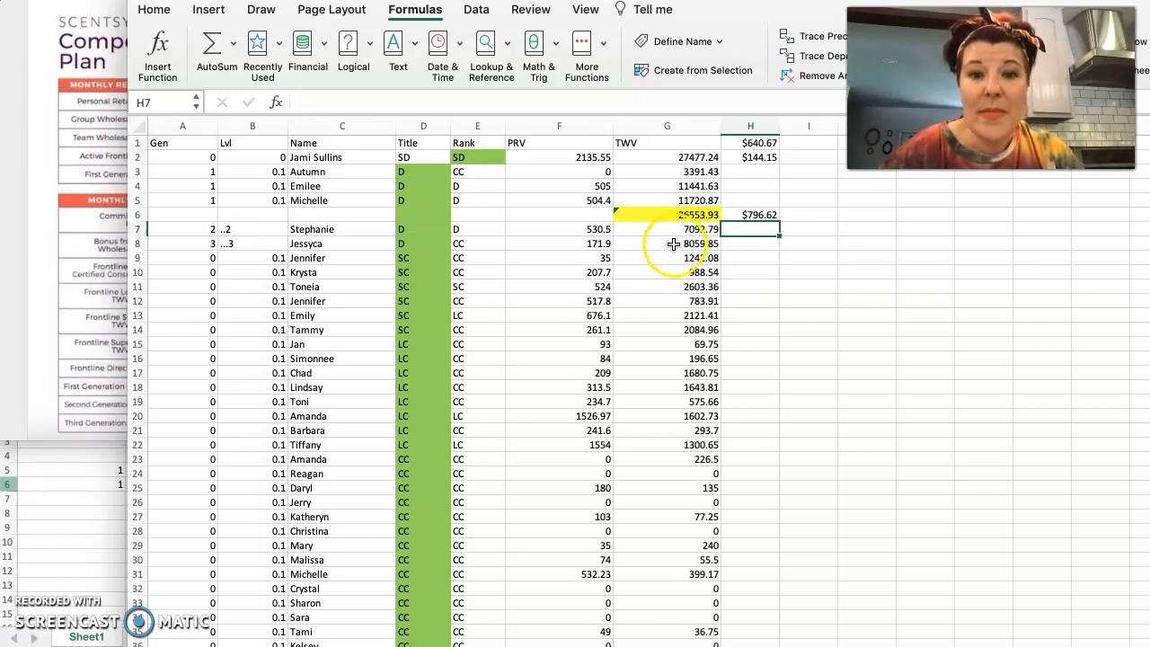
Check the bonus rates in the Scentsy Compensation Plan window, and go through the SC titles in rows 9 to 14 of the workbook
click(15, 334)
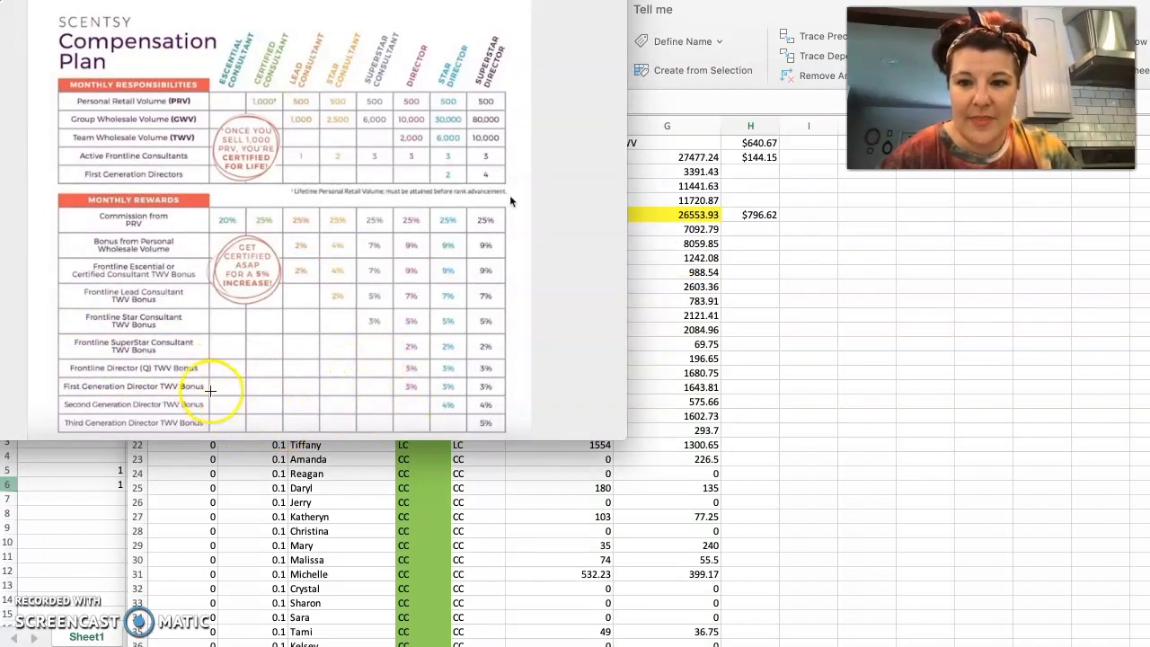
click(736, 338)
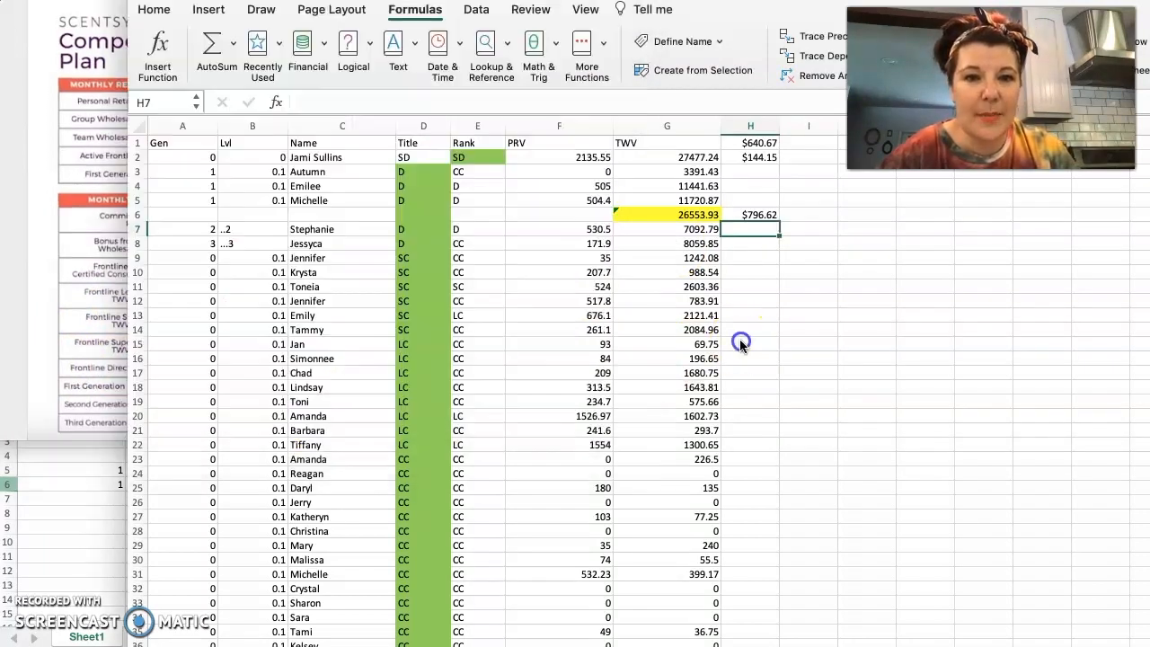
click(421, 261)
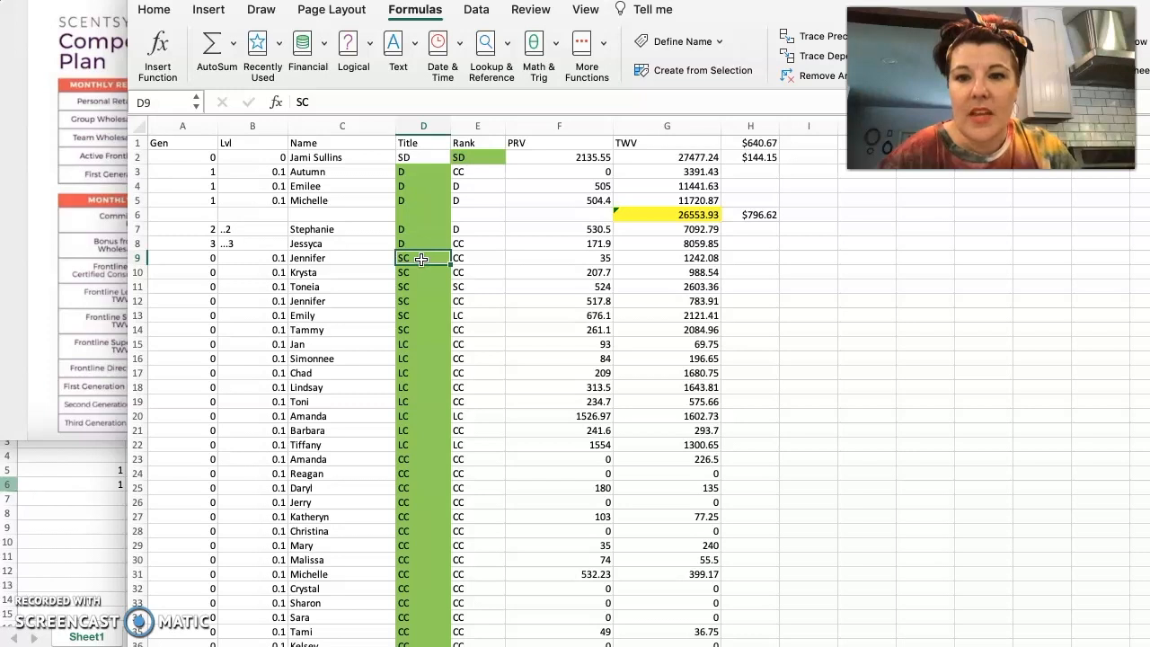
click(419, 272)
click(418, 287)
click(417, 301)
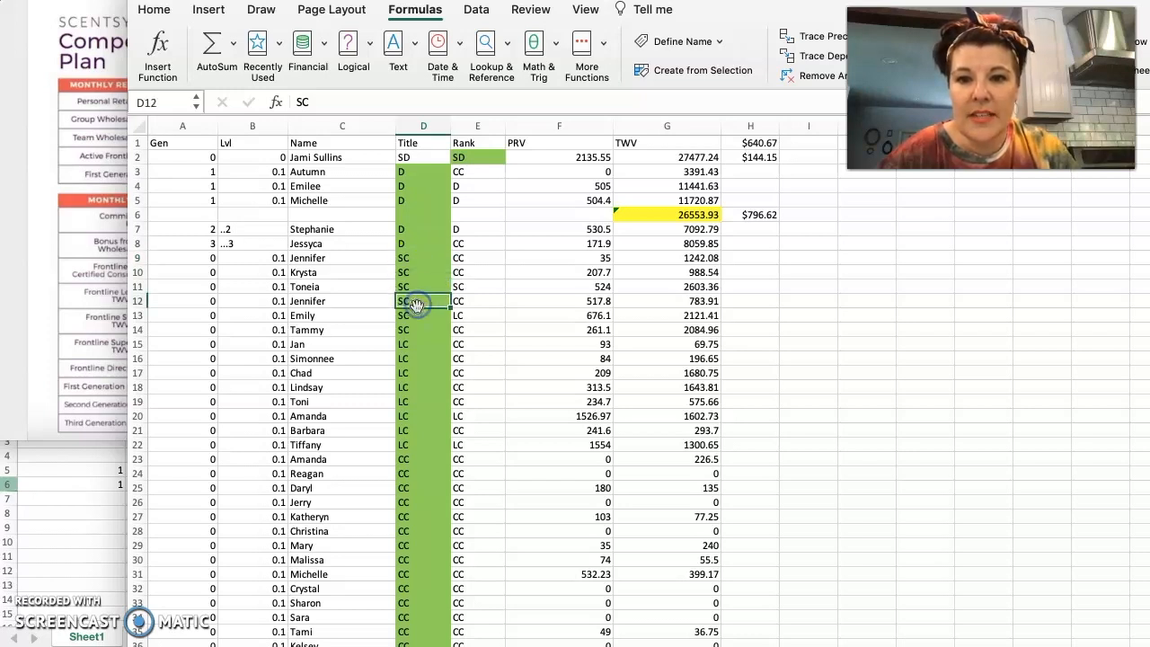
click(415, 317)
click(413, 330)
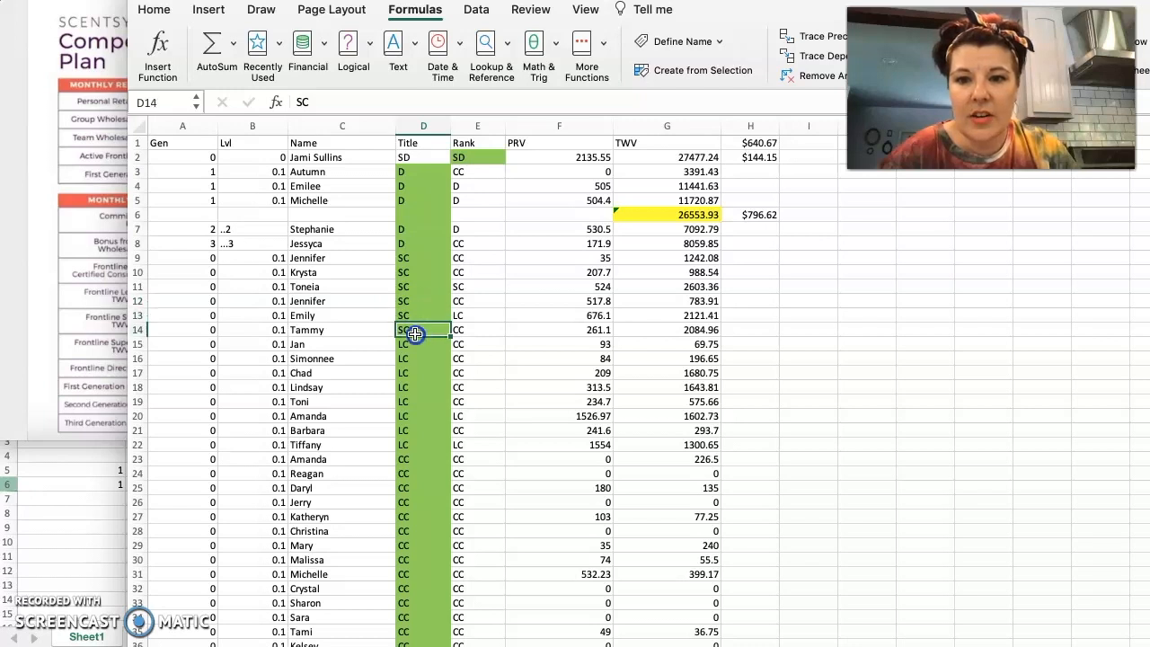
Insert a blank row above row 15, between the SC and LC titles, and fill cell G15 with yellow
click(135, 345)
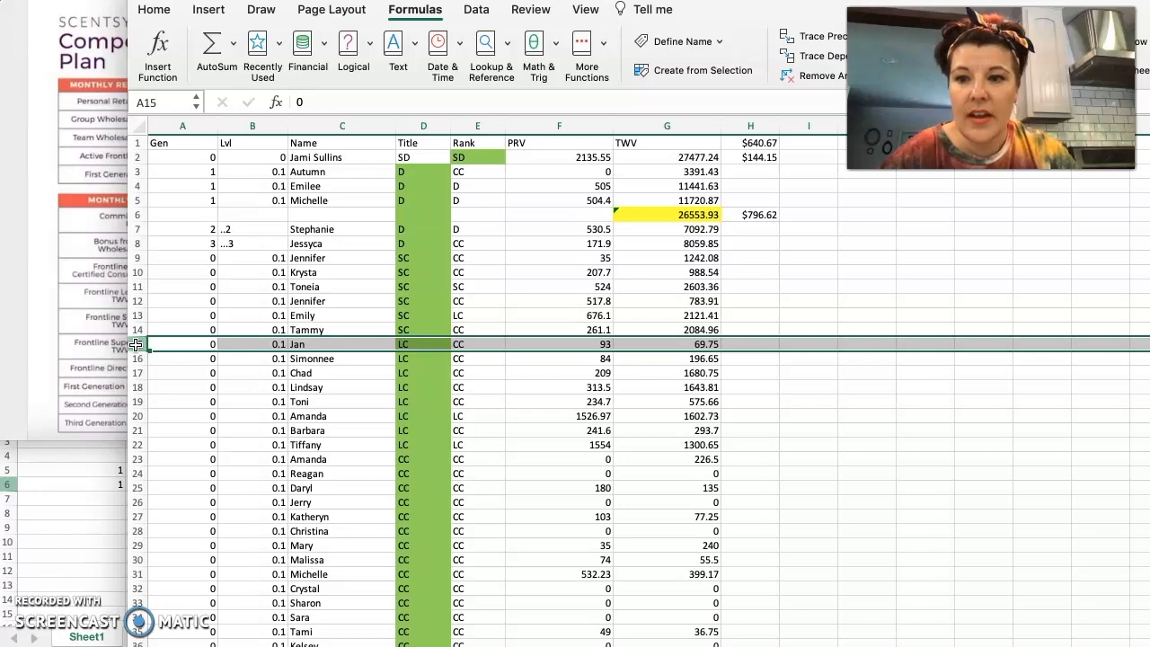
right_click(135, 345)
click(166, 434)
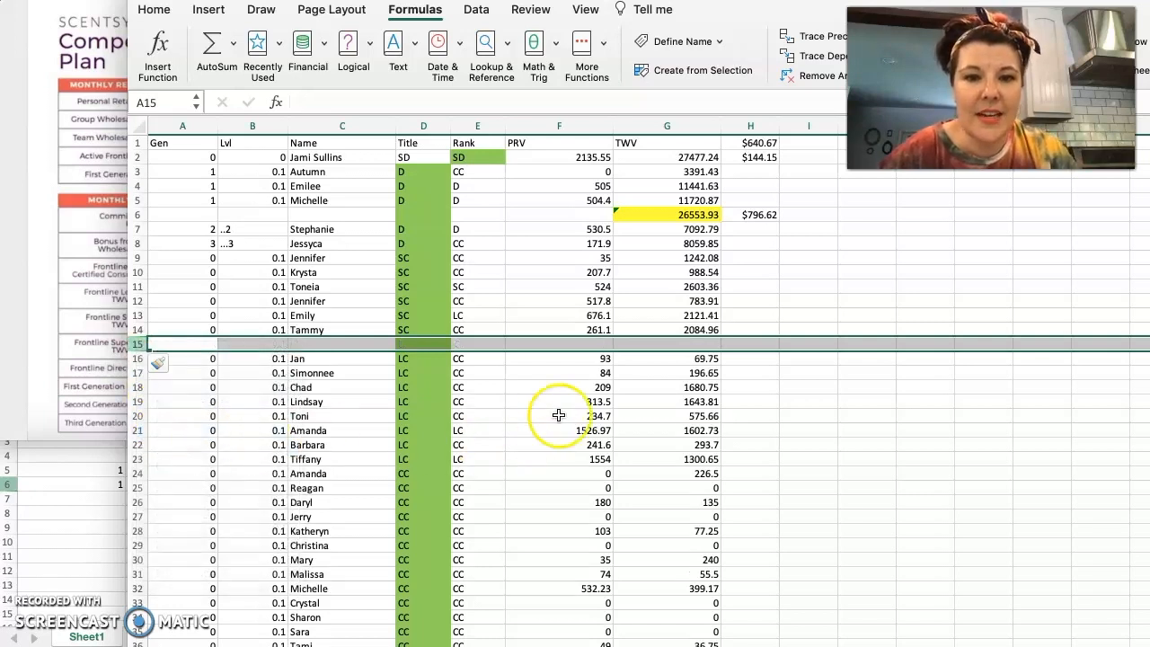
click(655, 342)
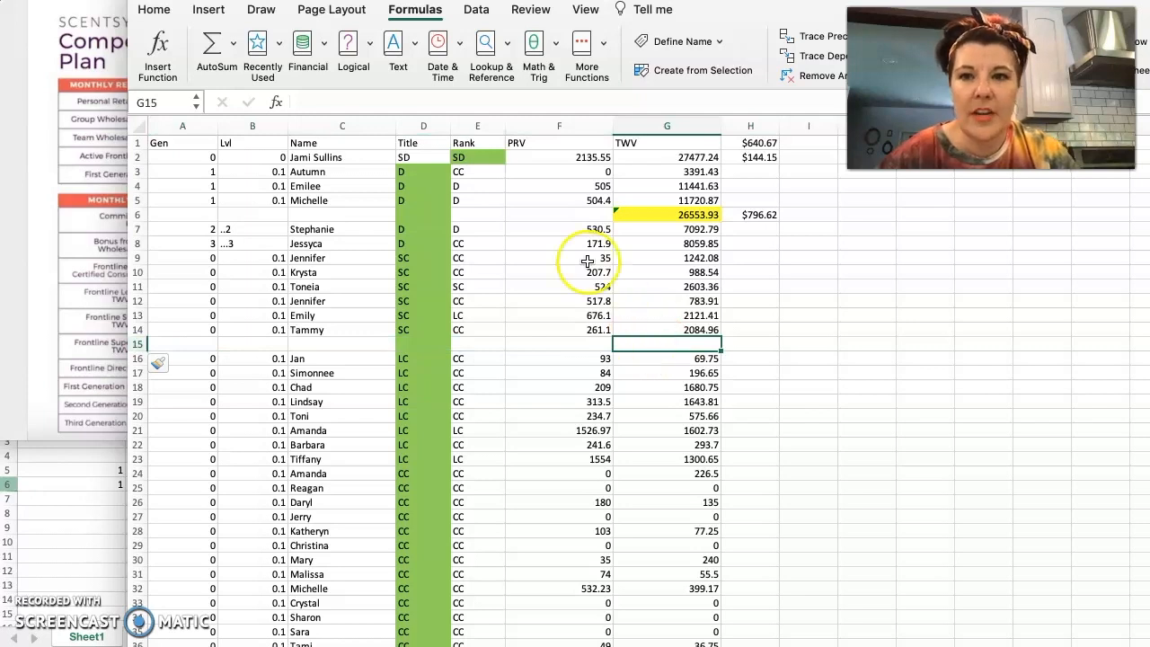
click(156, 10)
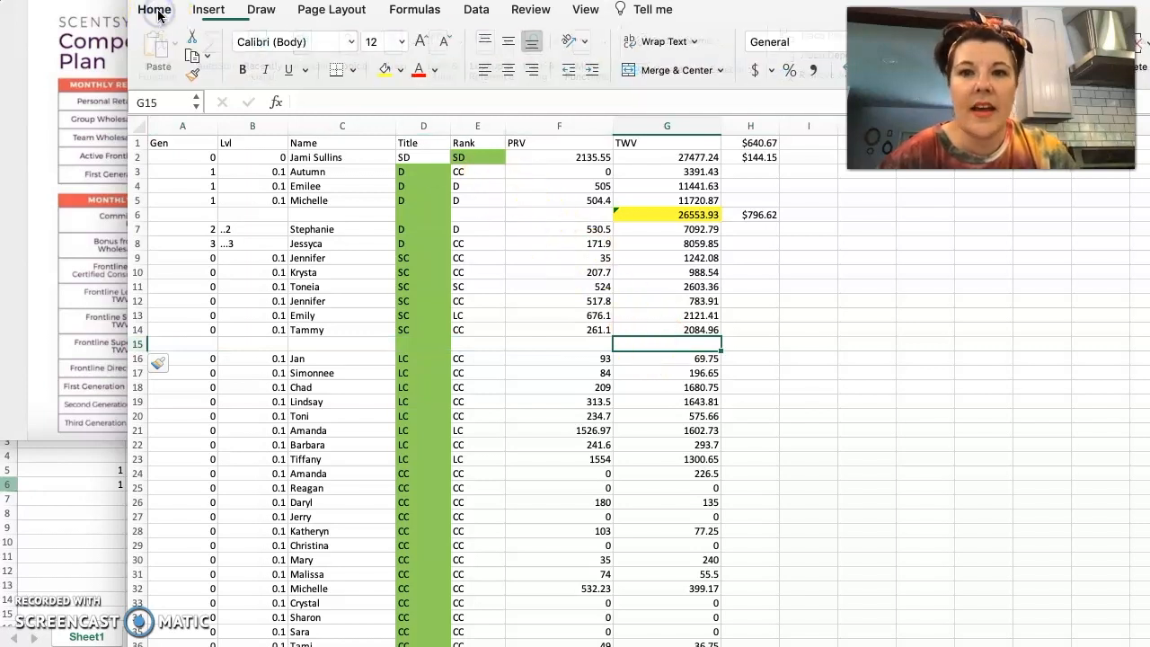
click(383, 72)
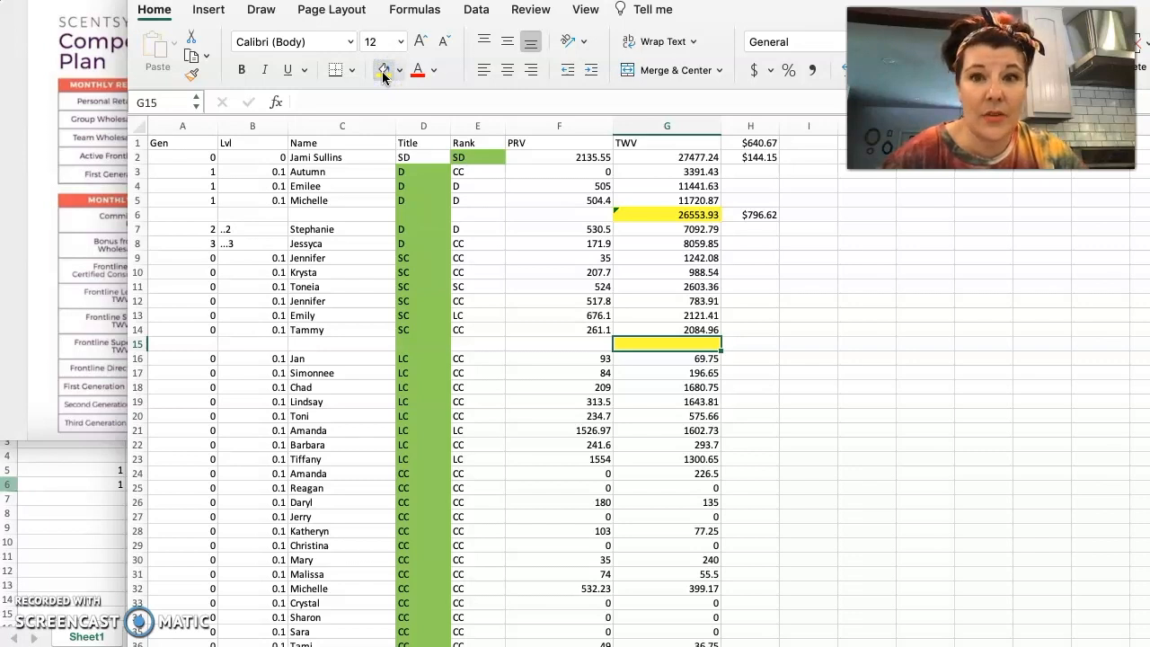
Total the SC consultants' TWV in cell G15 with =SUM(G9:G14), leaving out the directors in rows 7 and 8
click(408, 12)
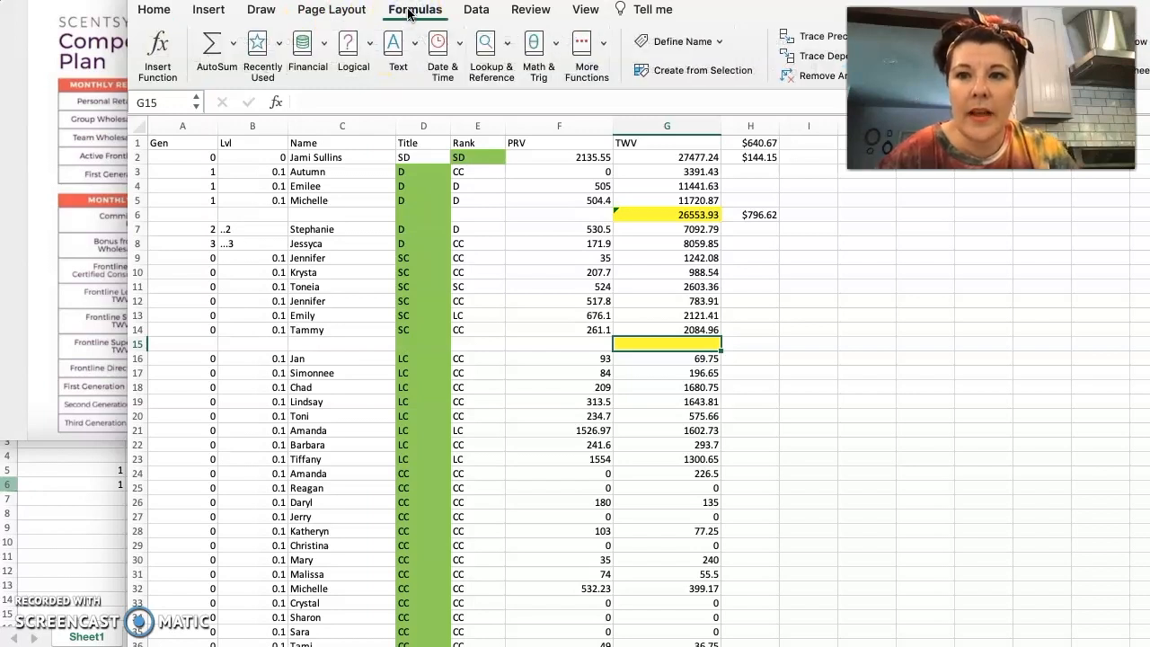
click(208, 45)
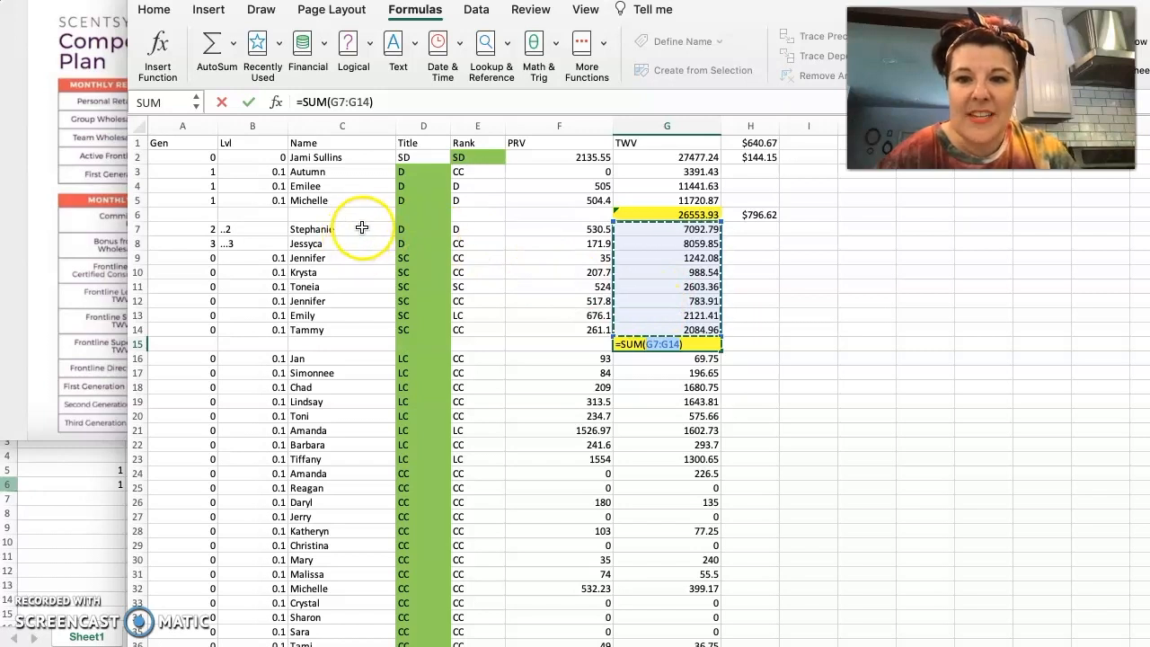
click(629, 256)
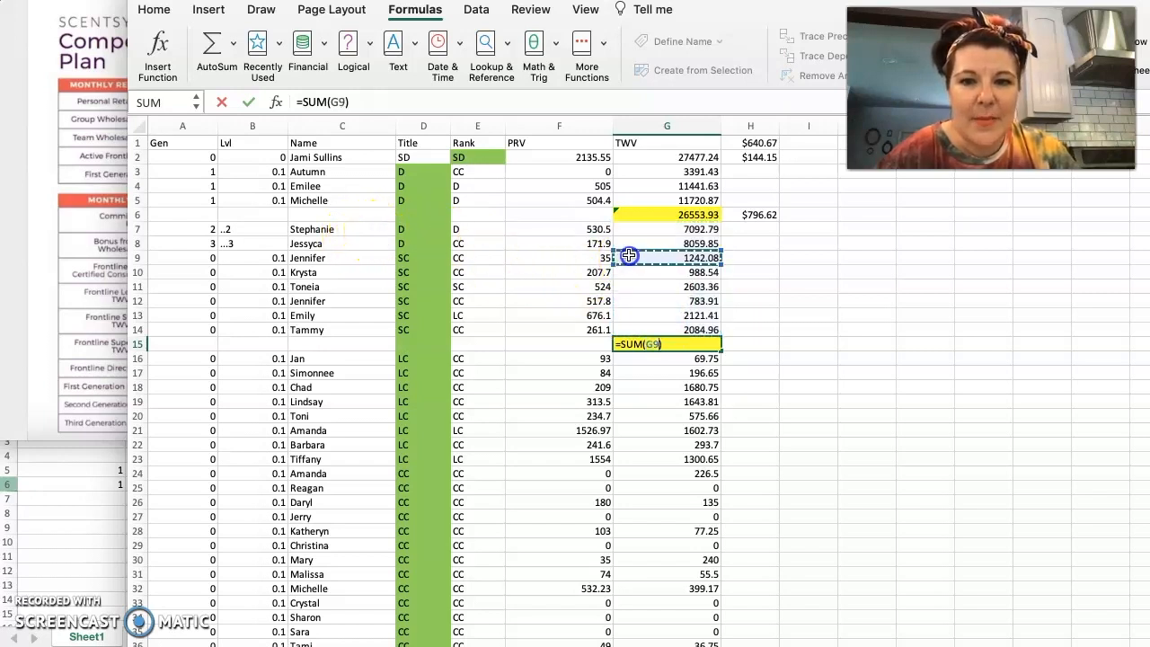
drag(628, 256, 631, 330)
key(Return)
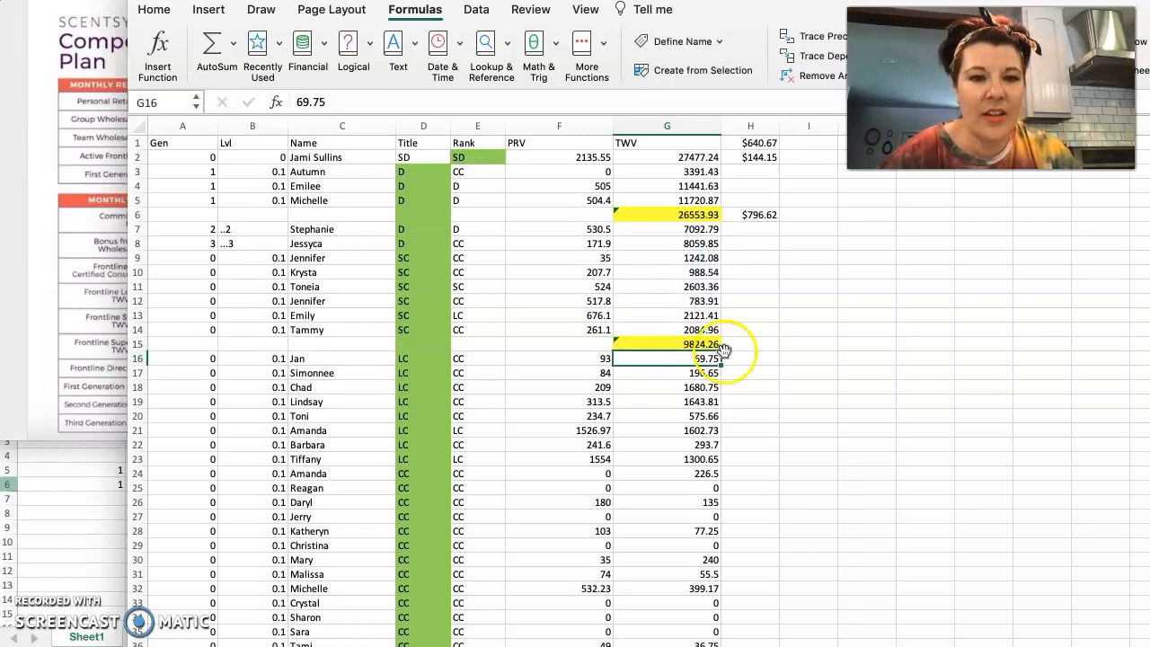
Check the Frontline Star Consultant rate in the Compensation Plan window, and enter =G15*.05 in cell H15 of the workbook
click(27, 365)
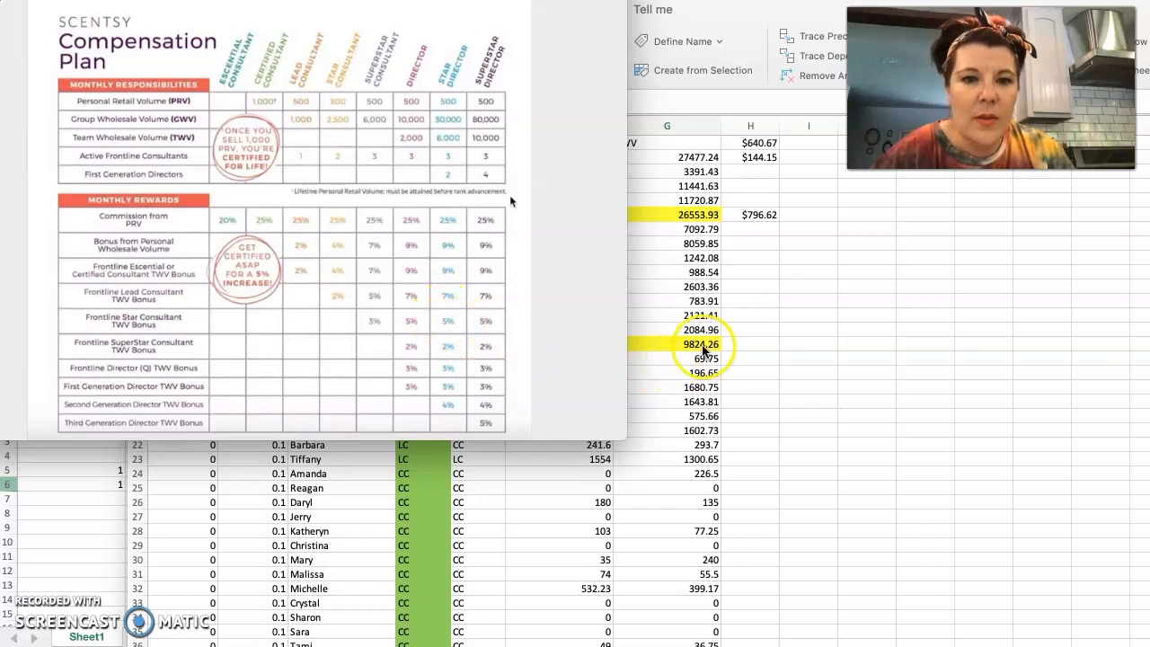
click(753, 350)
click(753, 343)
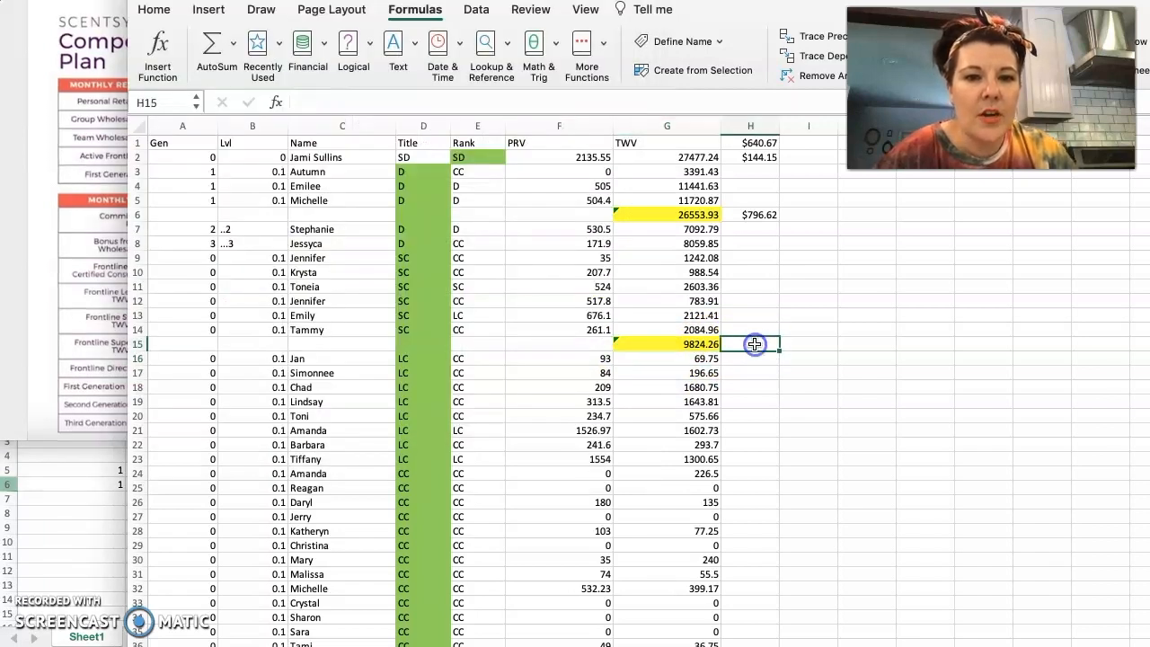
text(=)
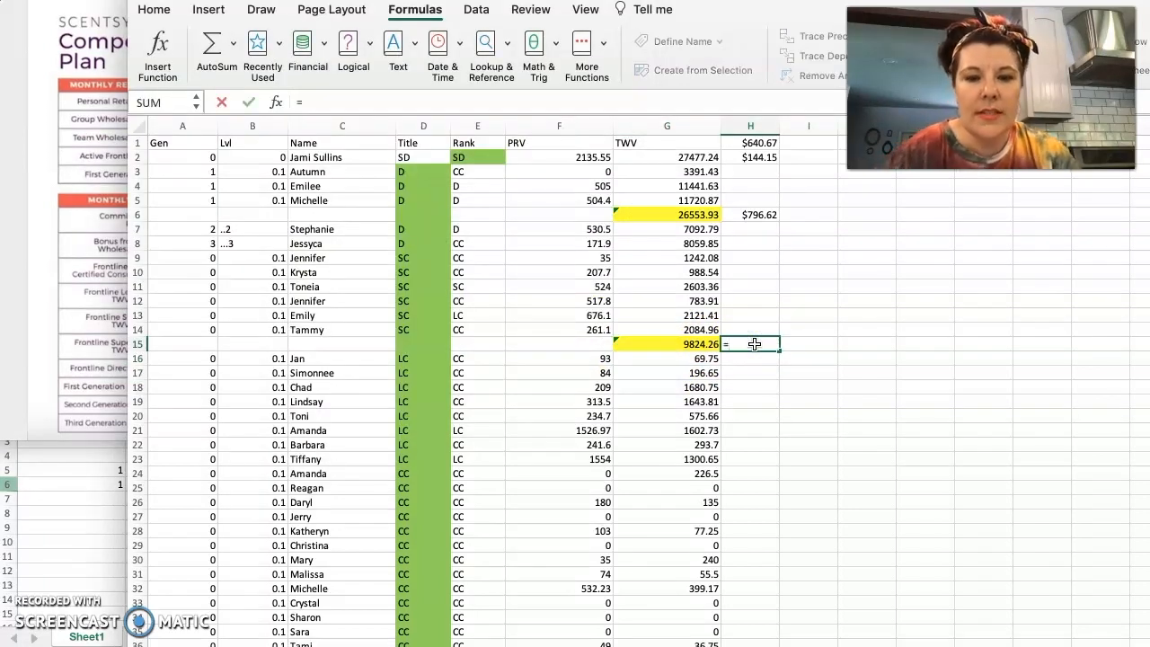
text(G)
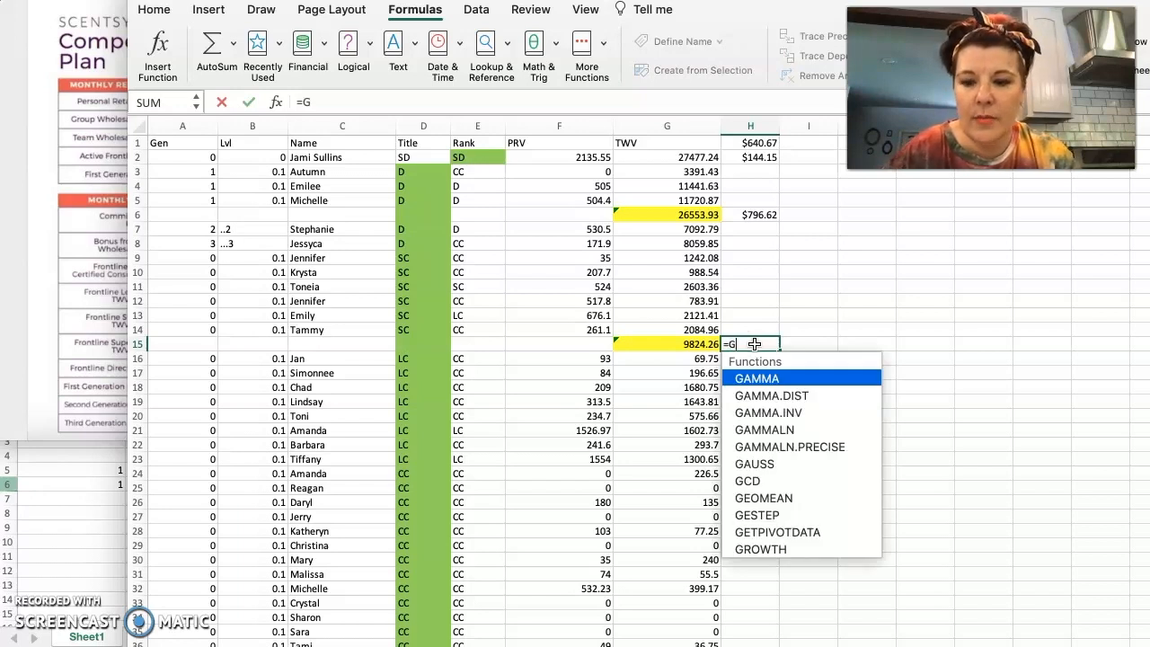
text(15)
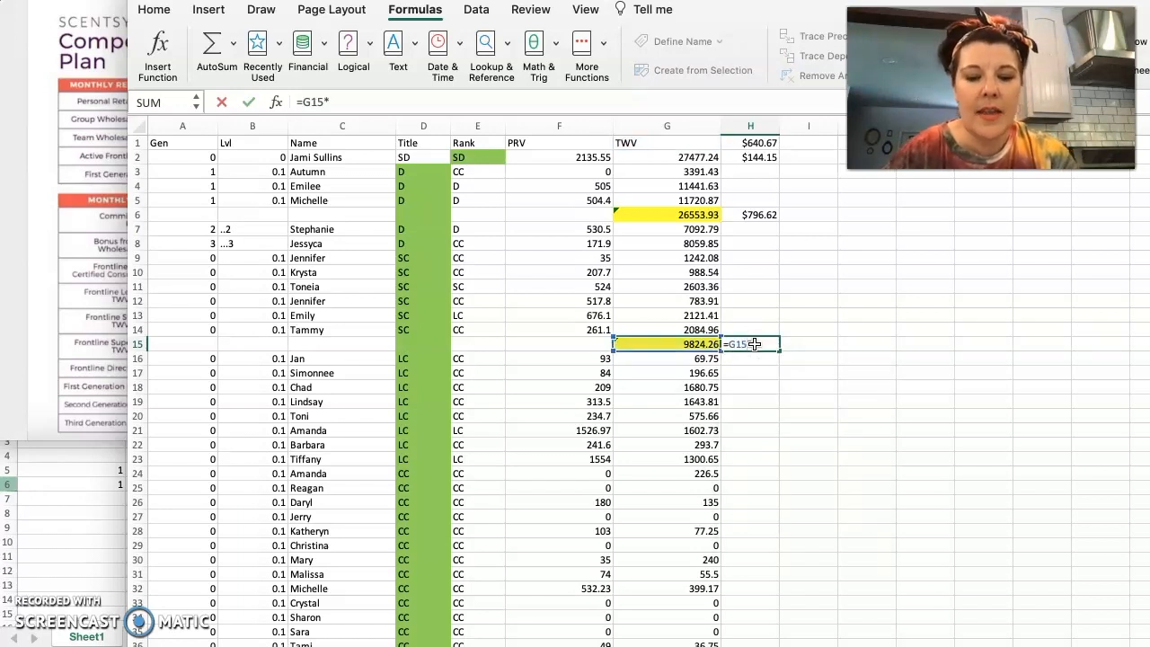
text(*.05)
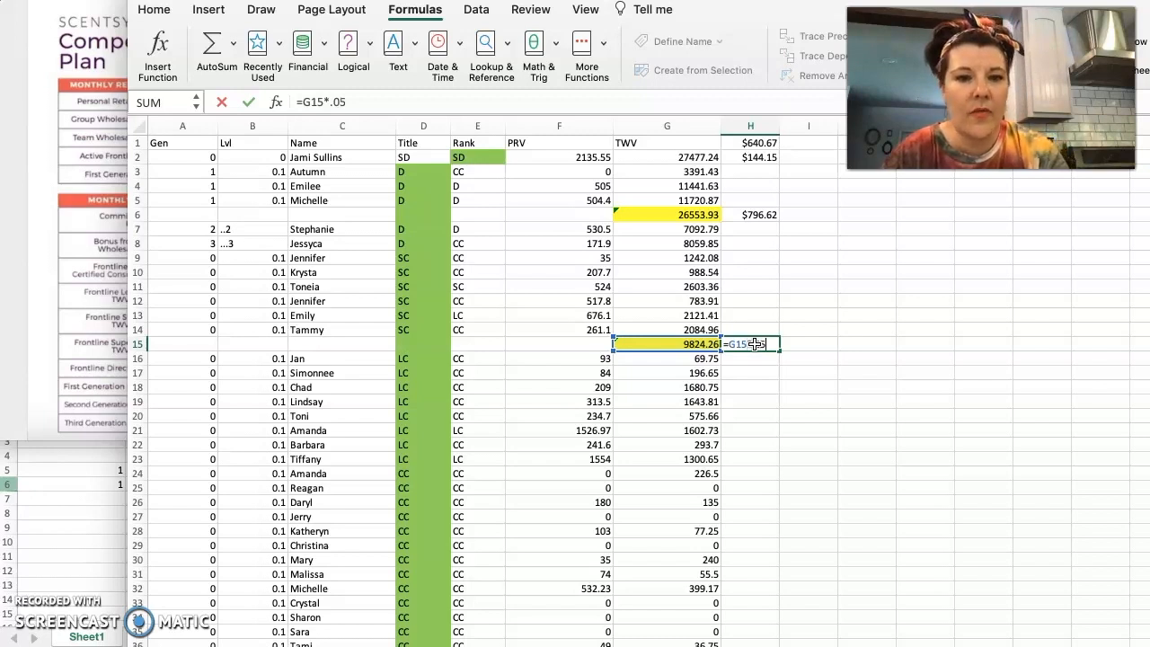
key(Return)
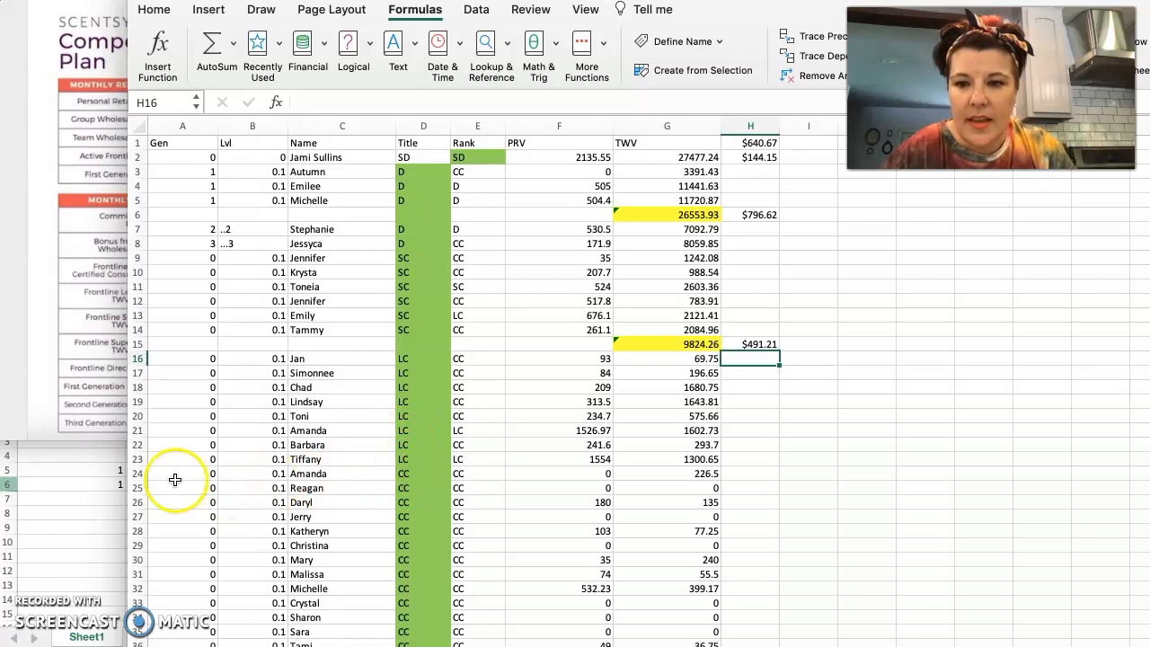
Insert a blank row above row 24, between the LC and CC titles, and fill cell G24 with yellow
click(137, 474)
right_click(140, 478)
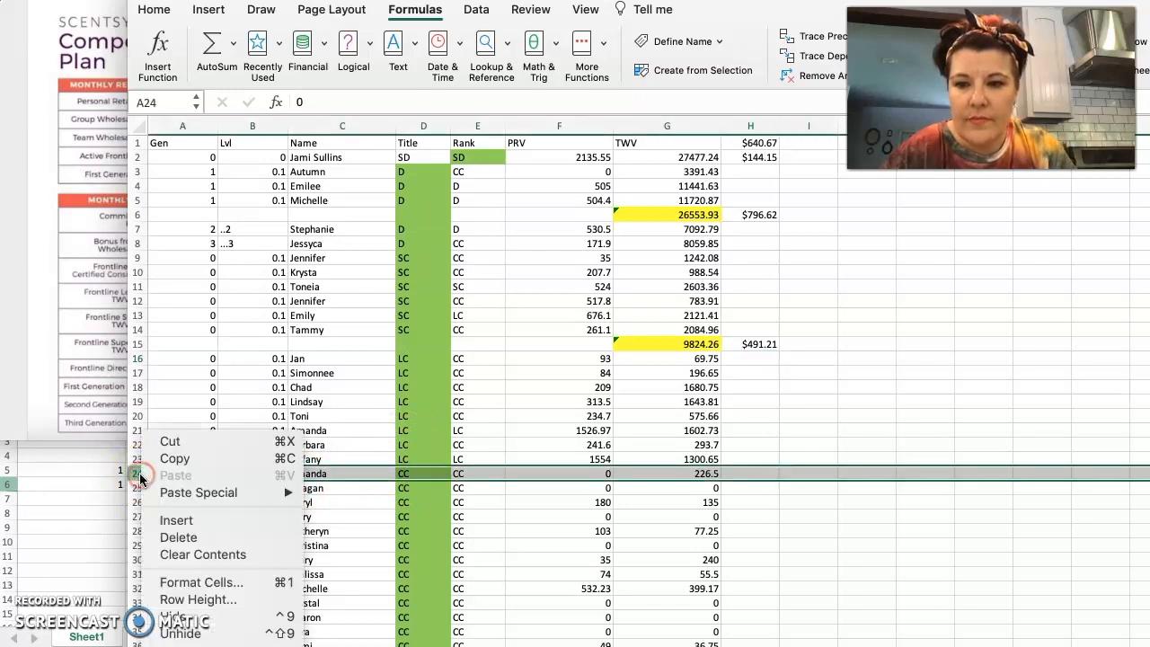
click(176, 520)
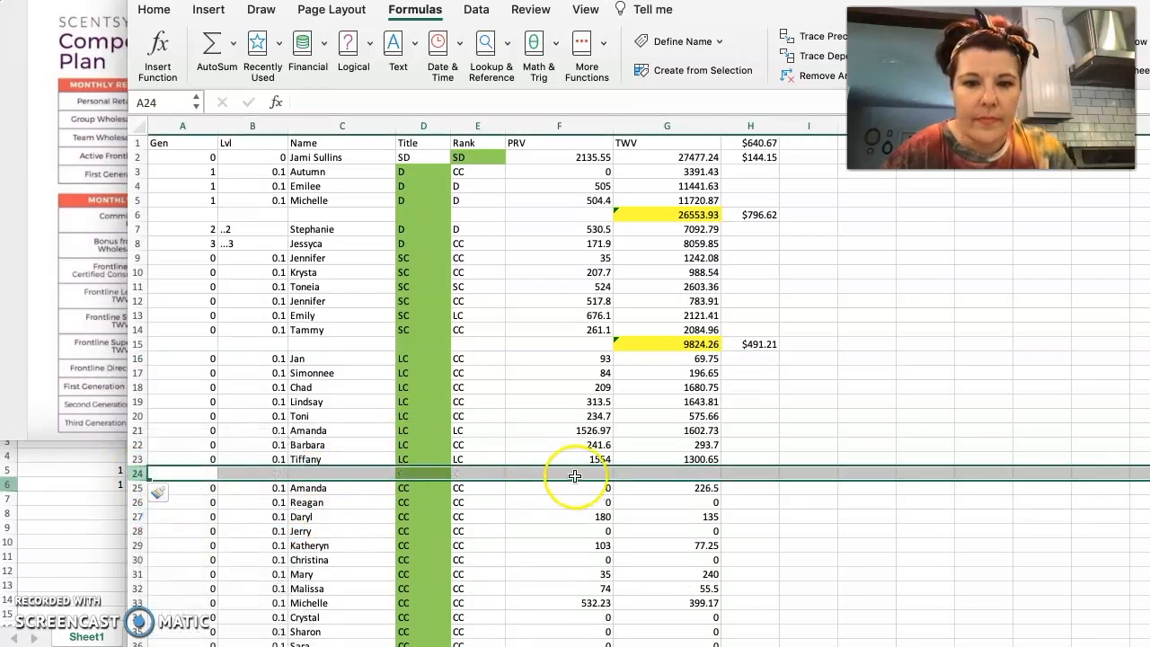
click(650, 474)
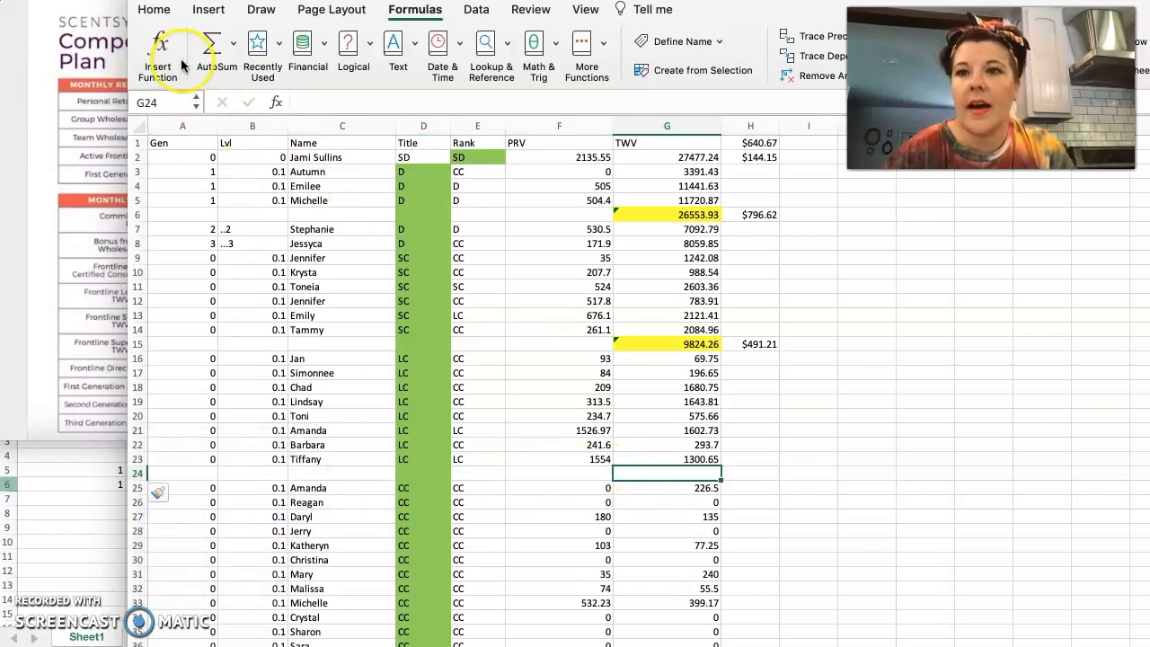
click(154, 9)
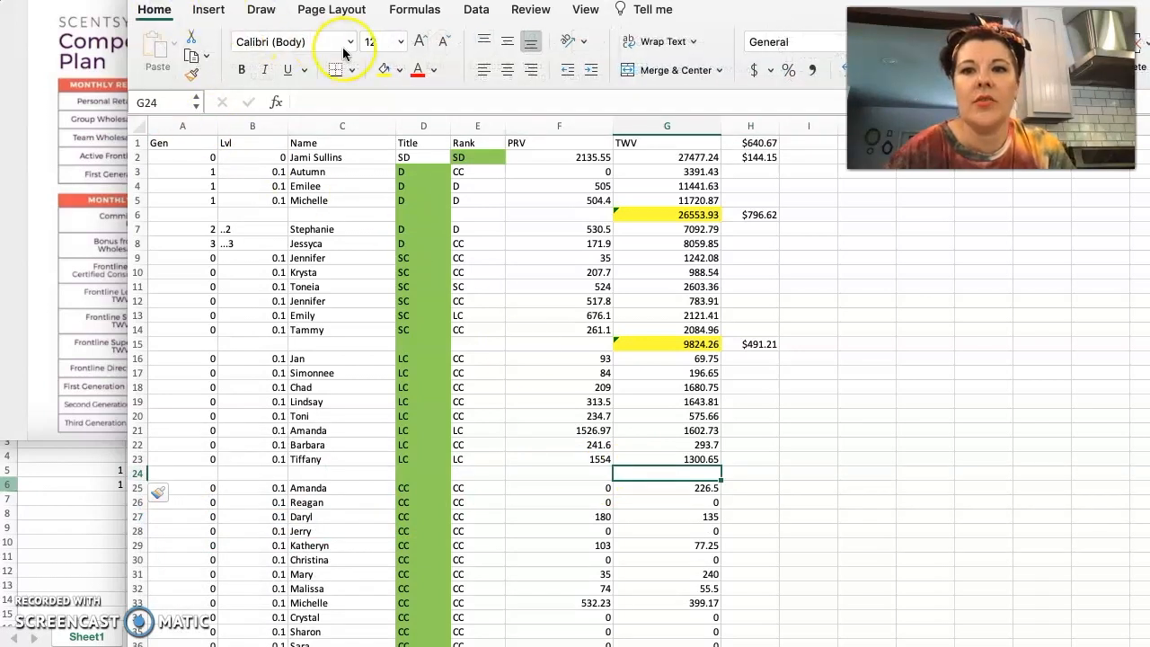
click(382, 70)
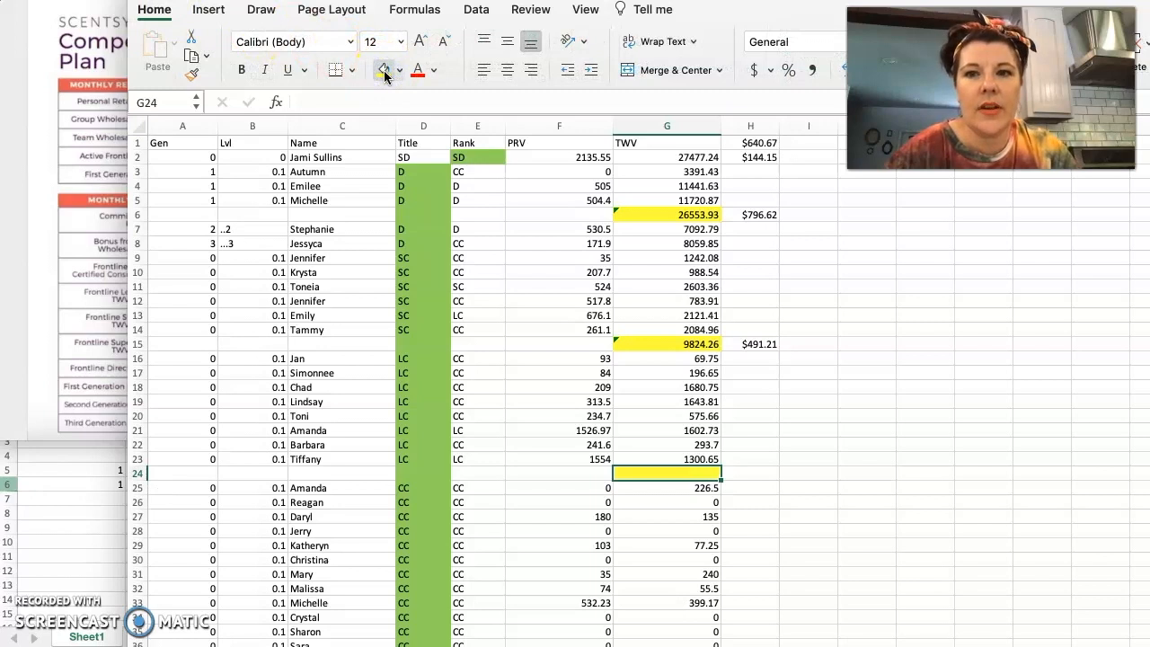
Total the LC consultants' TWV in cell G24 with =SUM(G16:G23)
click(422, 11)
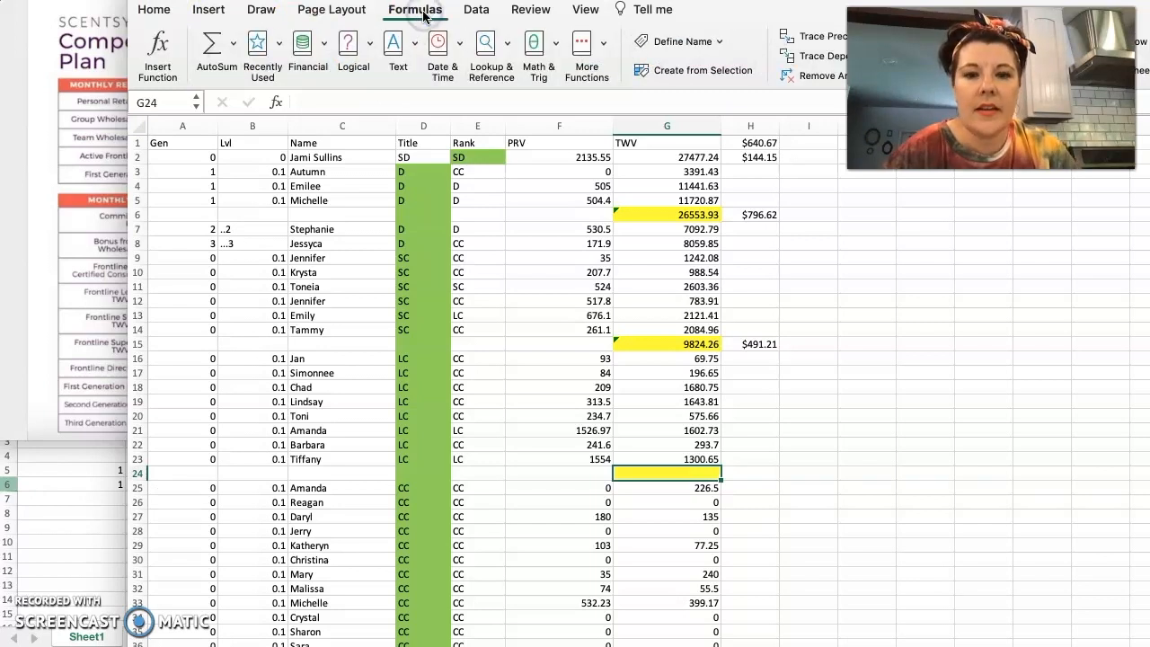
click(212, 47)
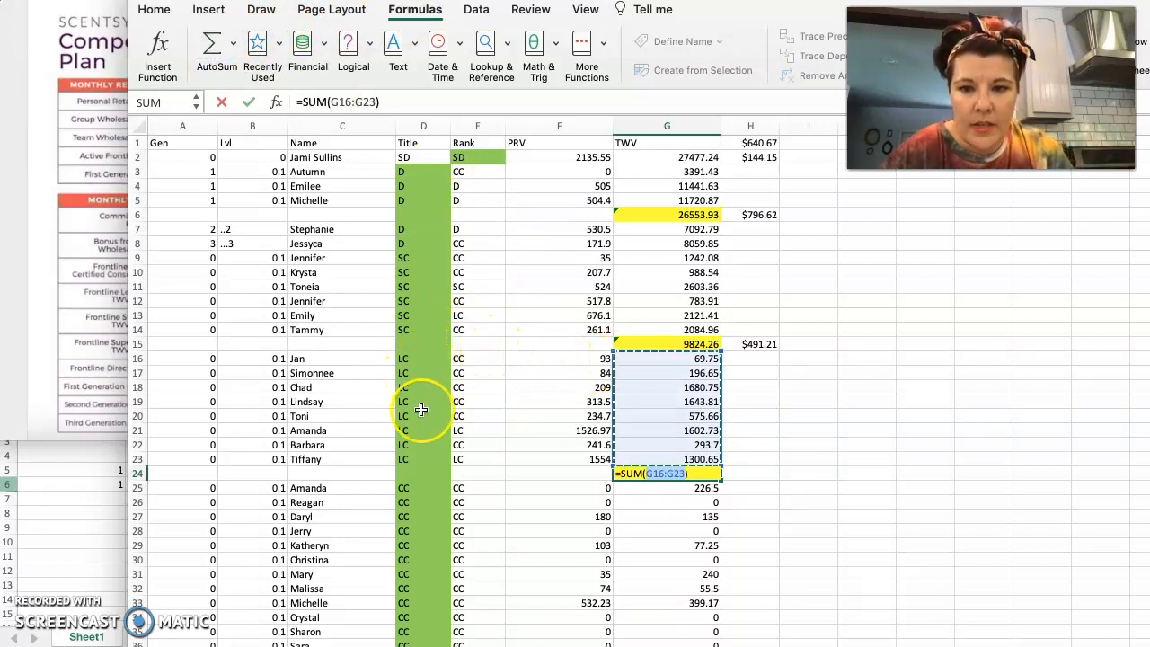
key(Return)
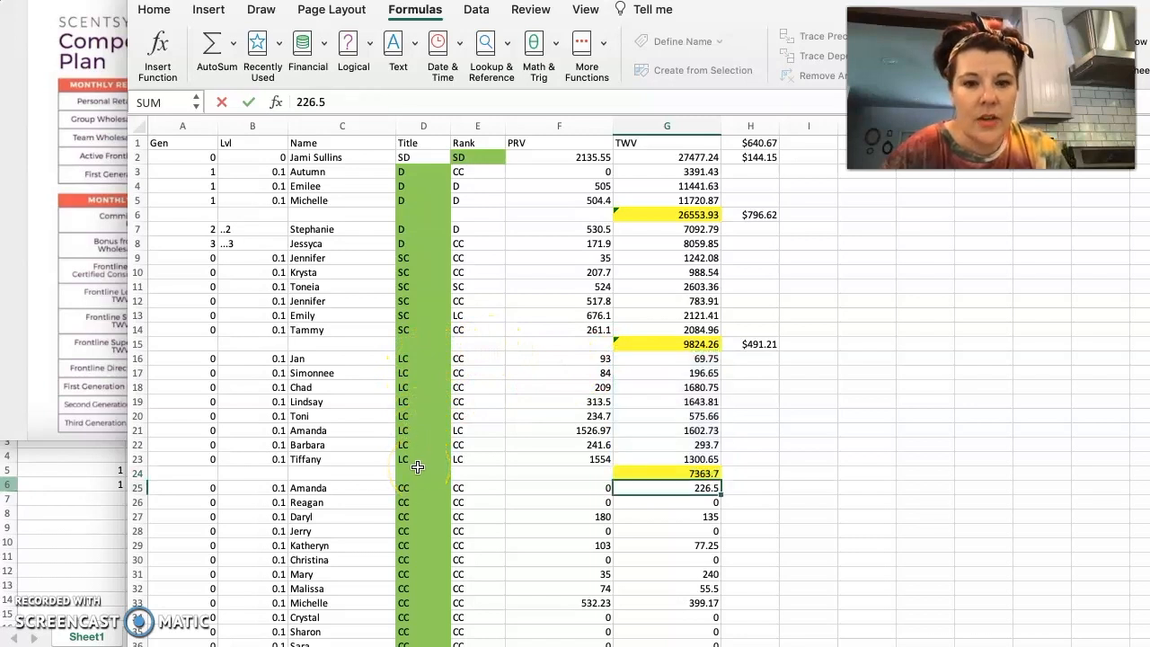
Check the Frontline Lead Consultant rate in the Compensation Plan window, and enter =G24*.07 in cell H24 of the workbook
click(759, 473)
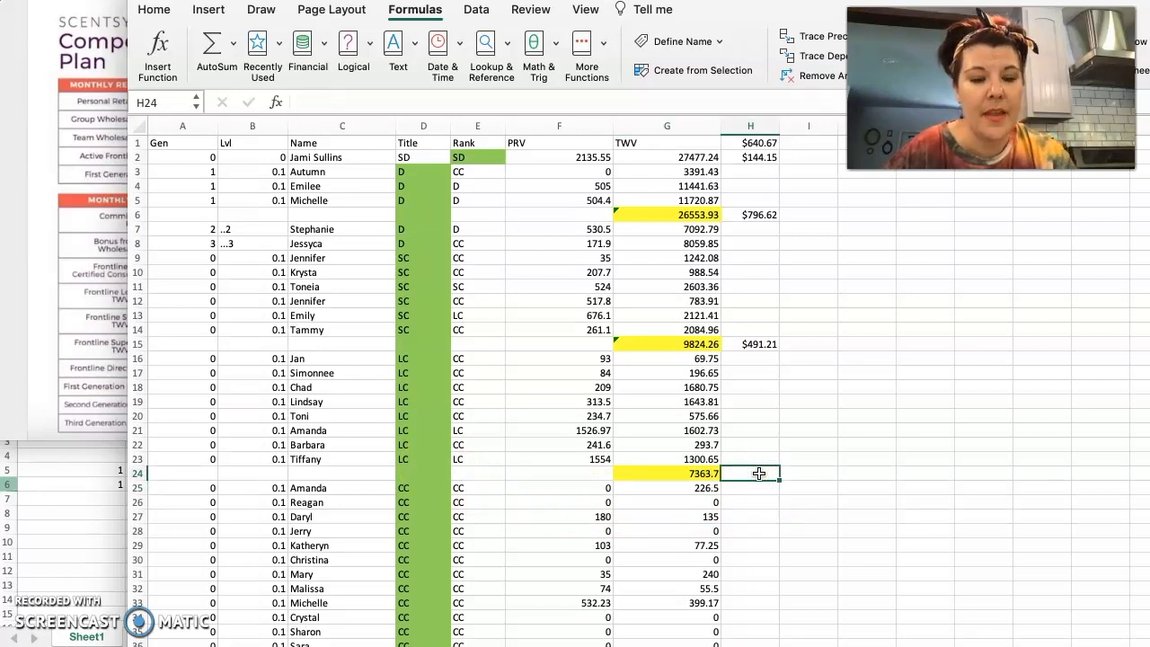
text(=)
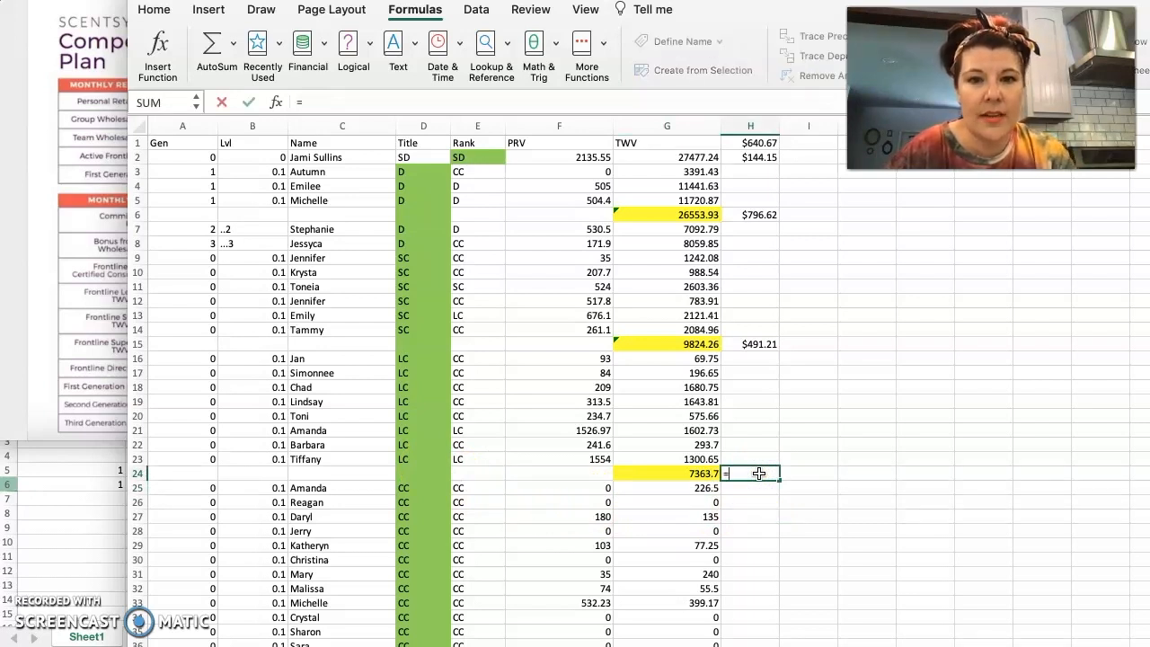
text(G24)
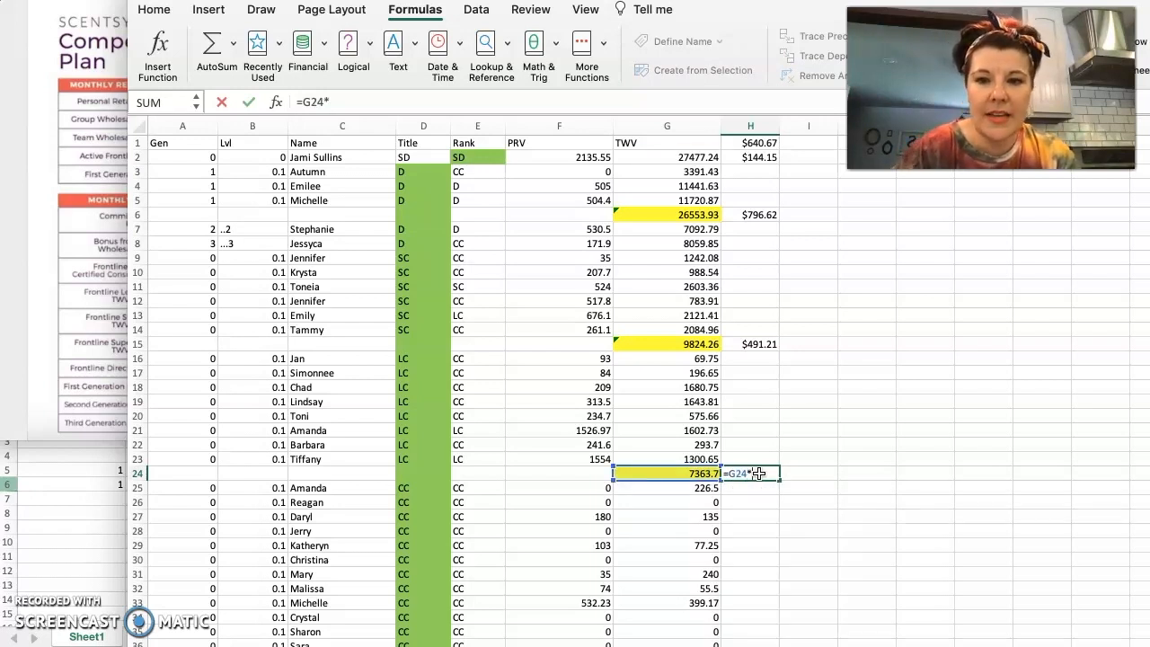
text(*)
click(26, 367)
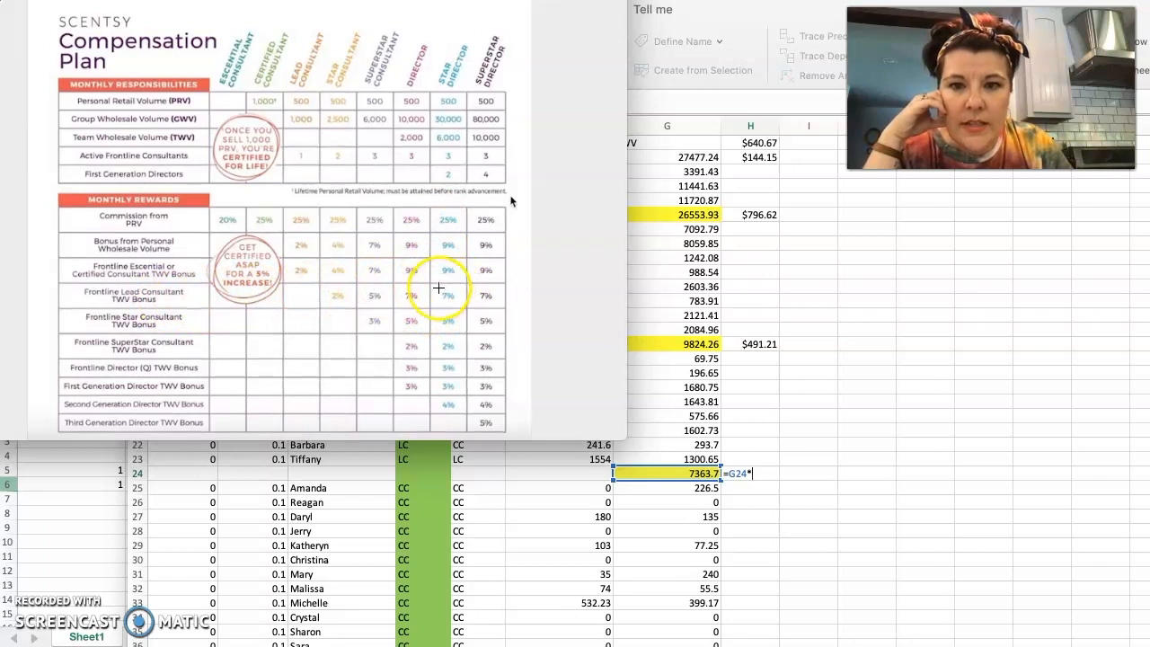
click(772, 473)
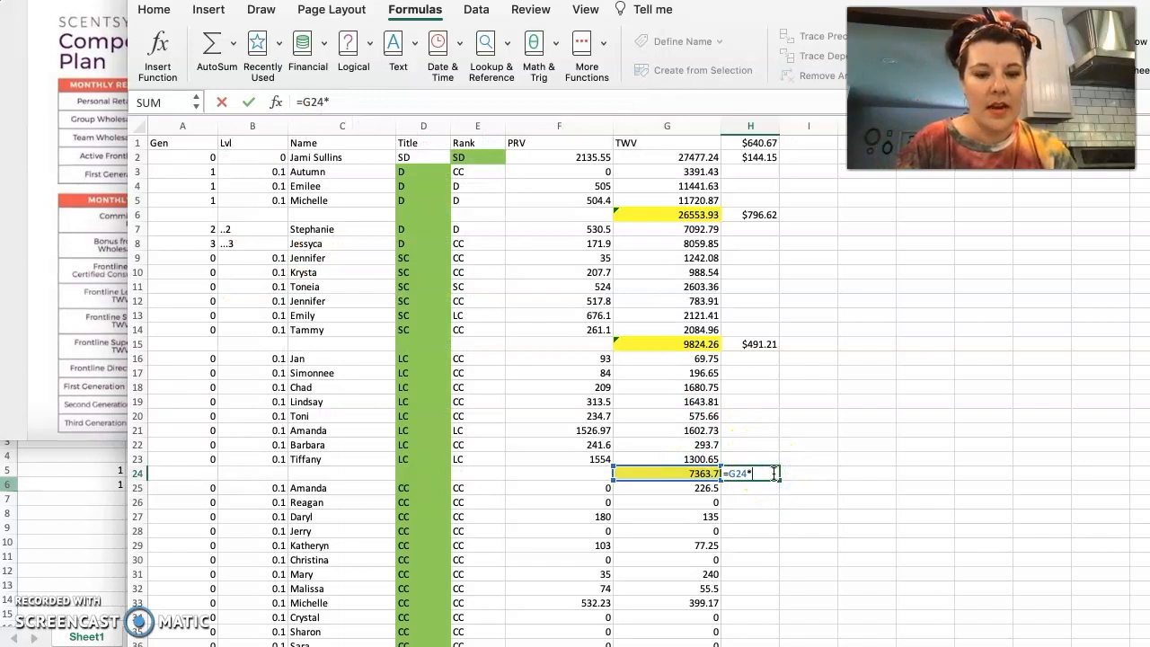
text(07)
key(Return)
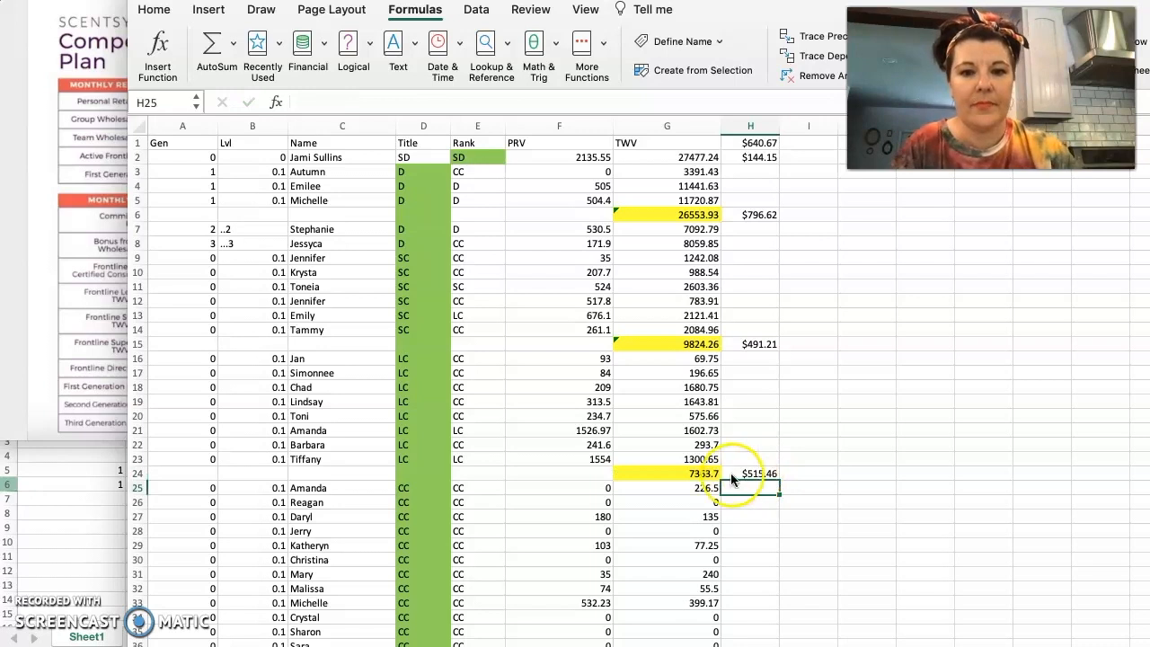
Check the Frontline Escential or Certified Consultant rate in the Compensation Plan window, and fill cell G73 below the EC rows with yellow
scroll(656, 523, down, 2)
scroll(656, 522, down, 8)
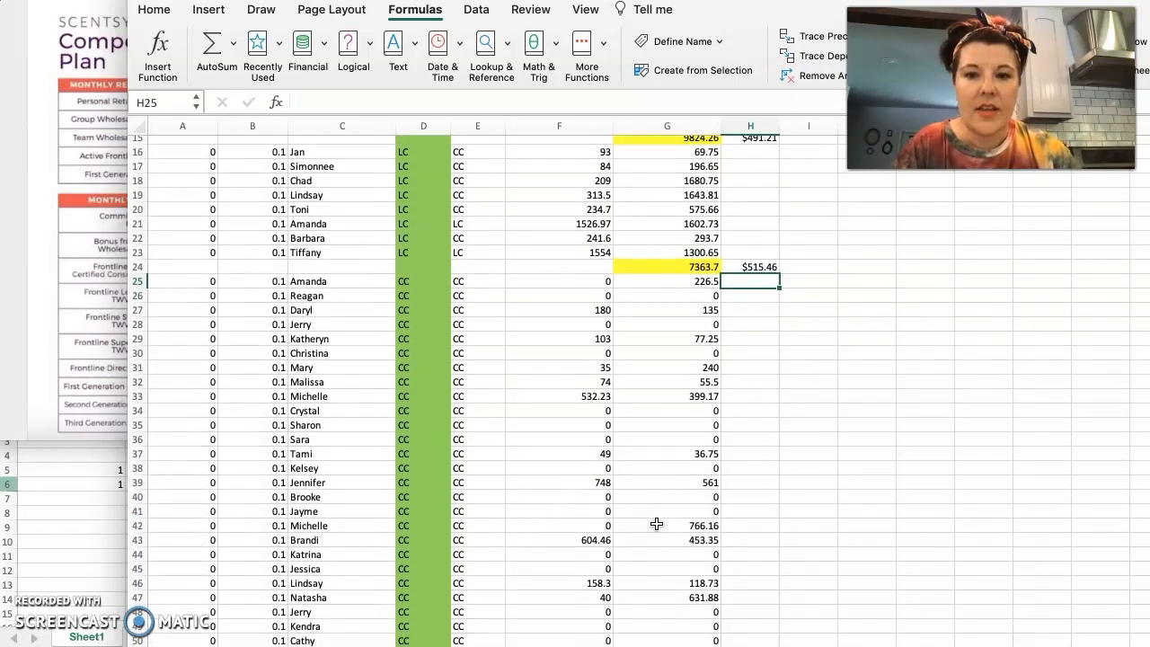
scroll(656, 523, down, 2)
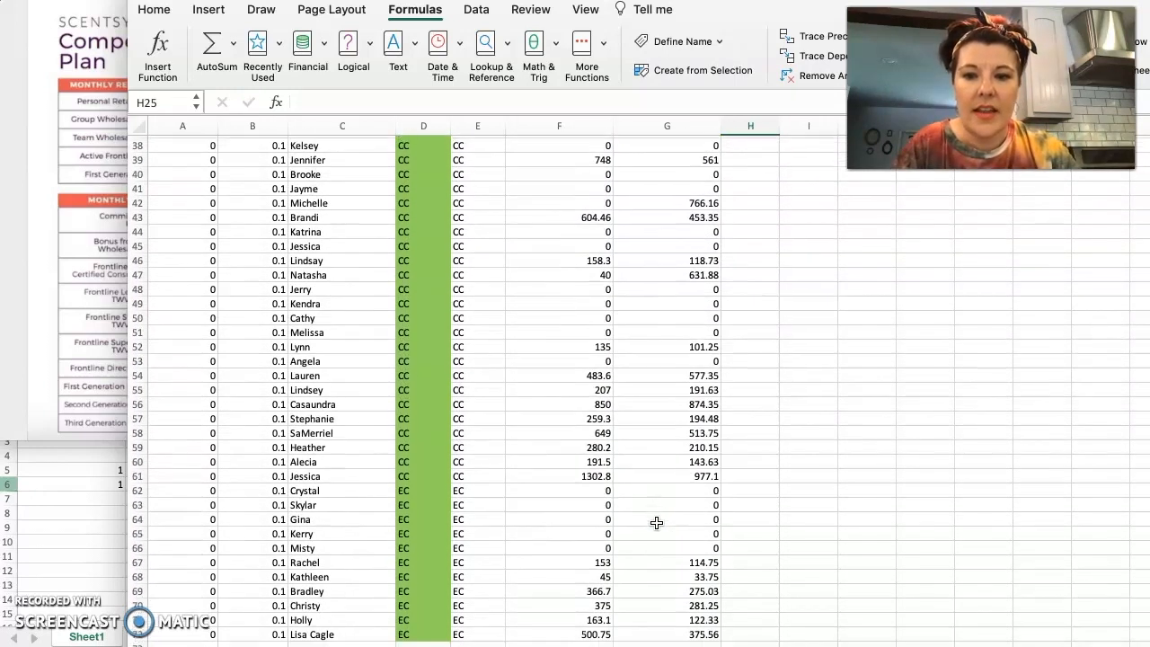
click(52, 403)
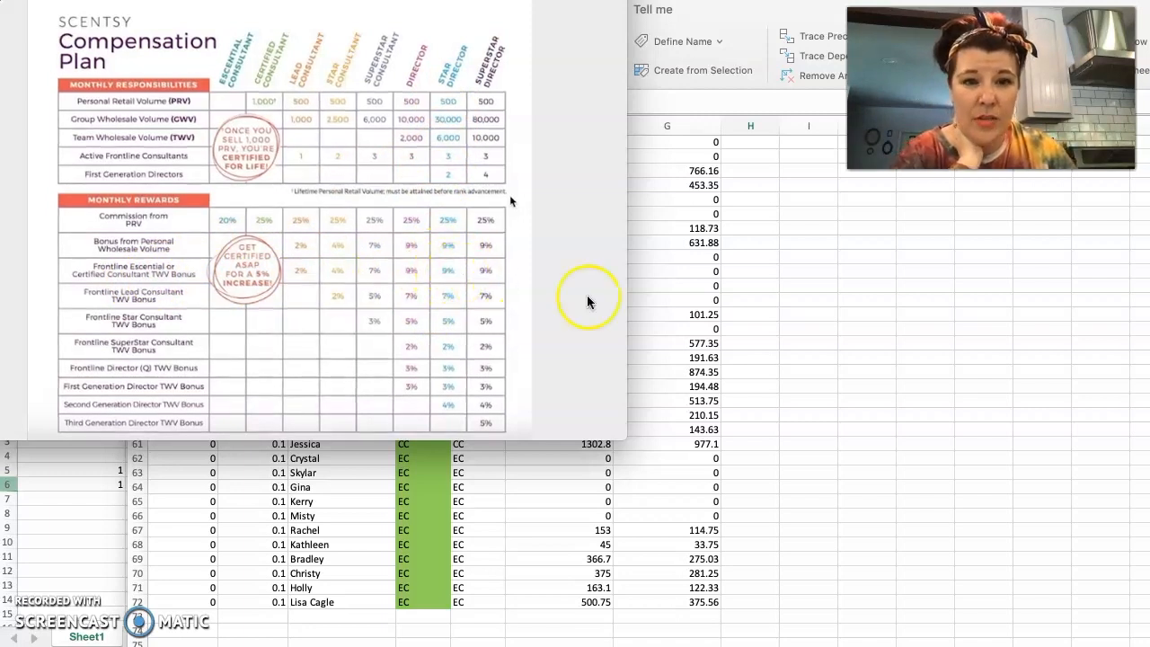
click(800, 370)
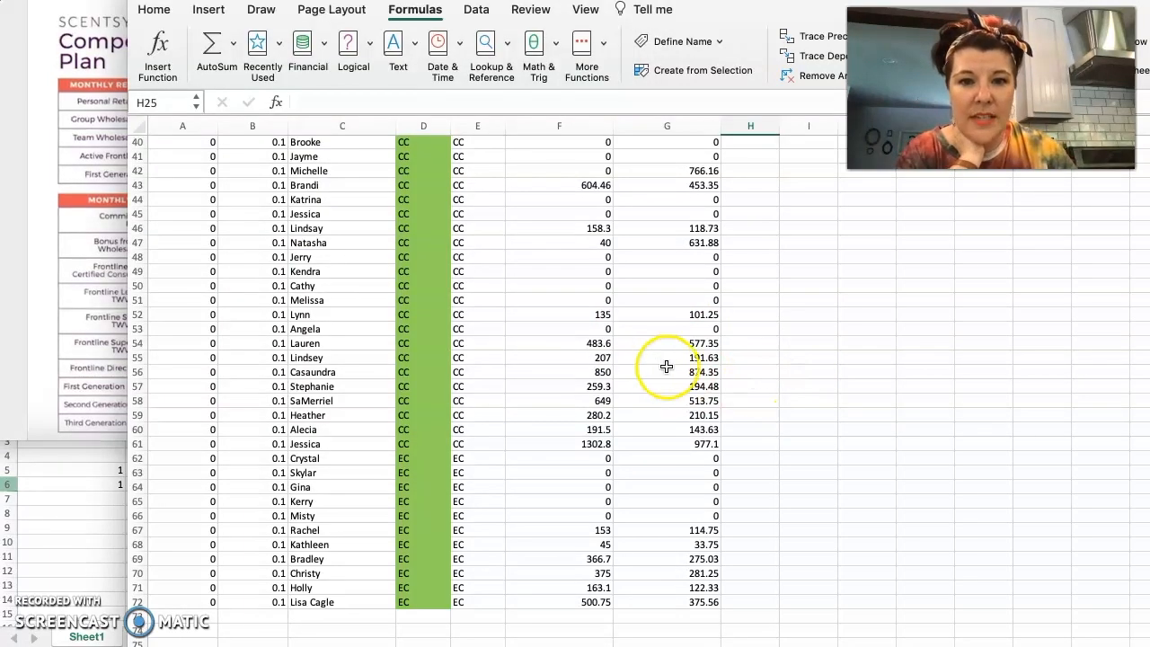
click(686, 616)
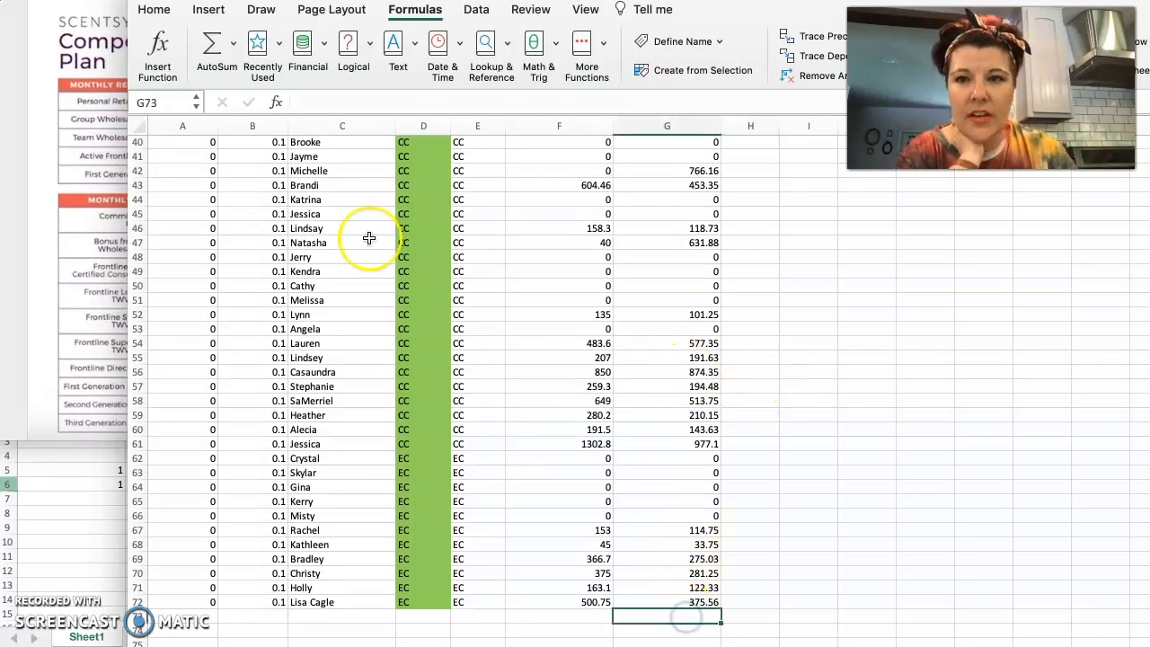
click(152, 12)
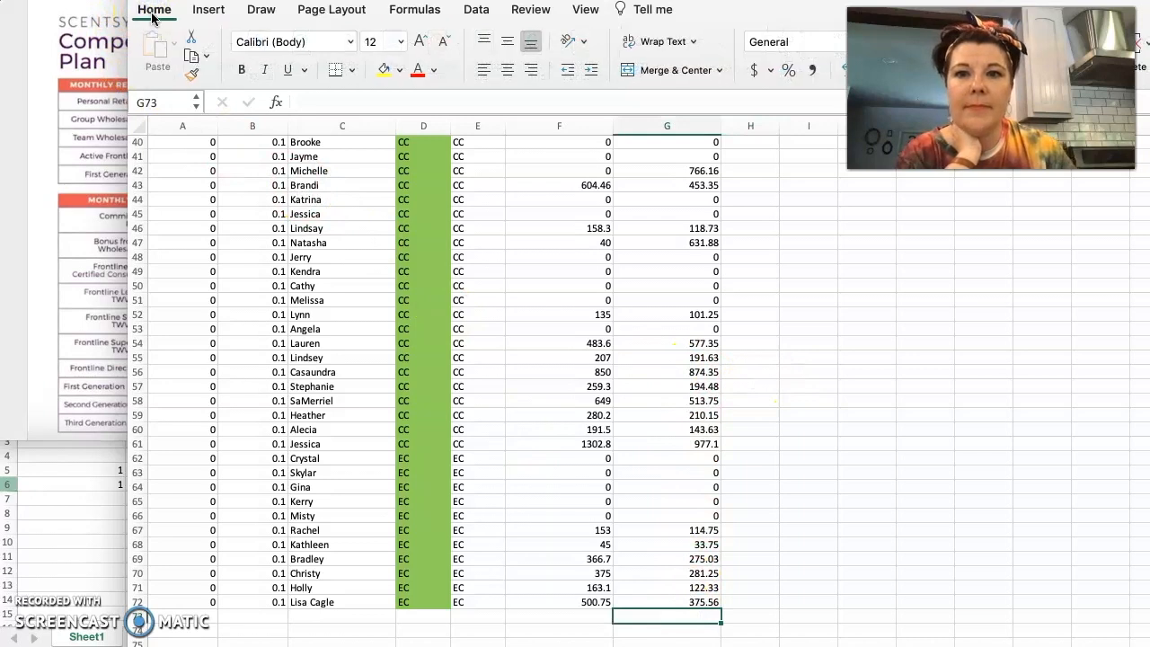
click(384, 70)
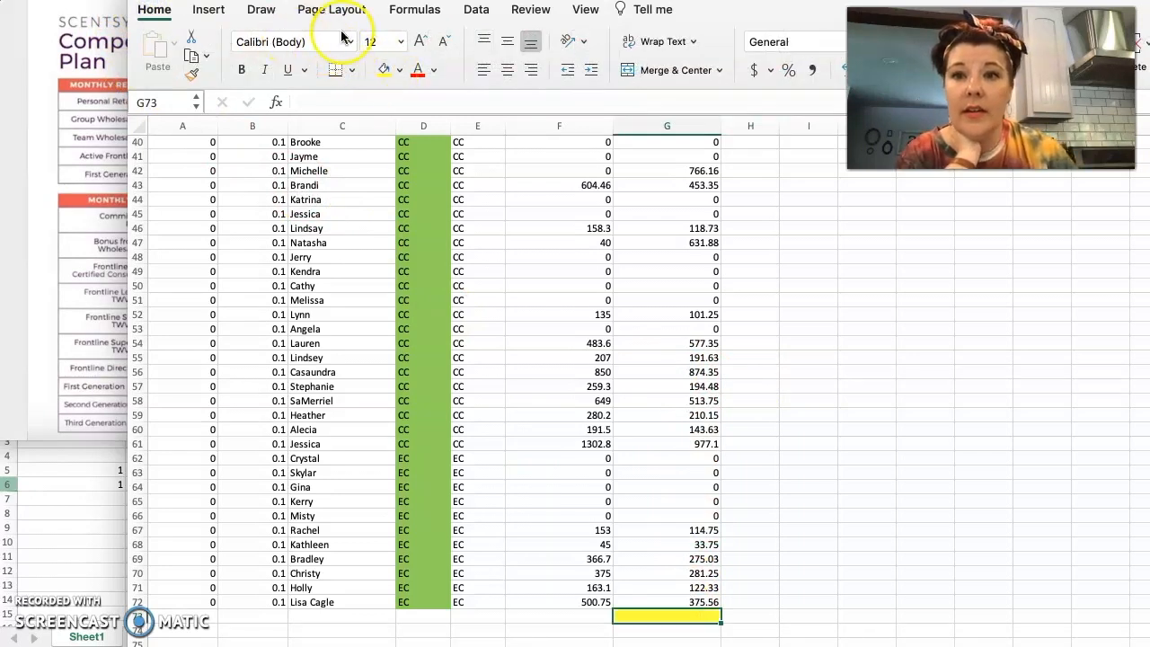
Total the TWV of the CC and EC consultants in cell G73 with =SUM(G25:G72)
click(416, 12)
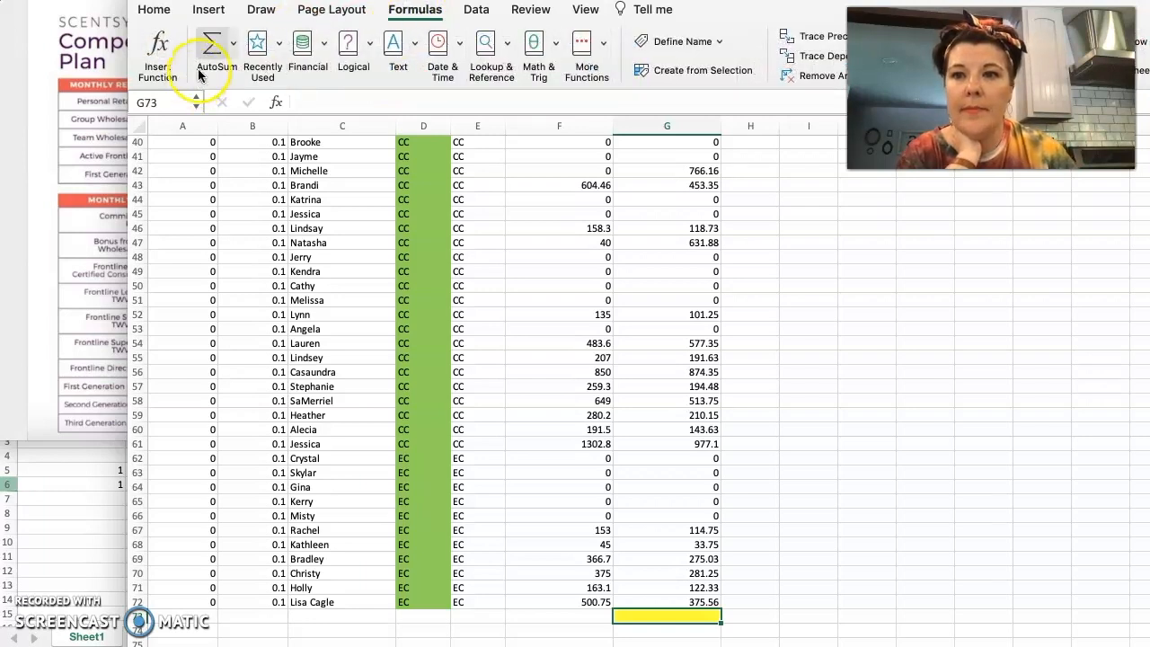
click(212, 45)
scroll(490, 262, up, 7)
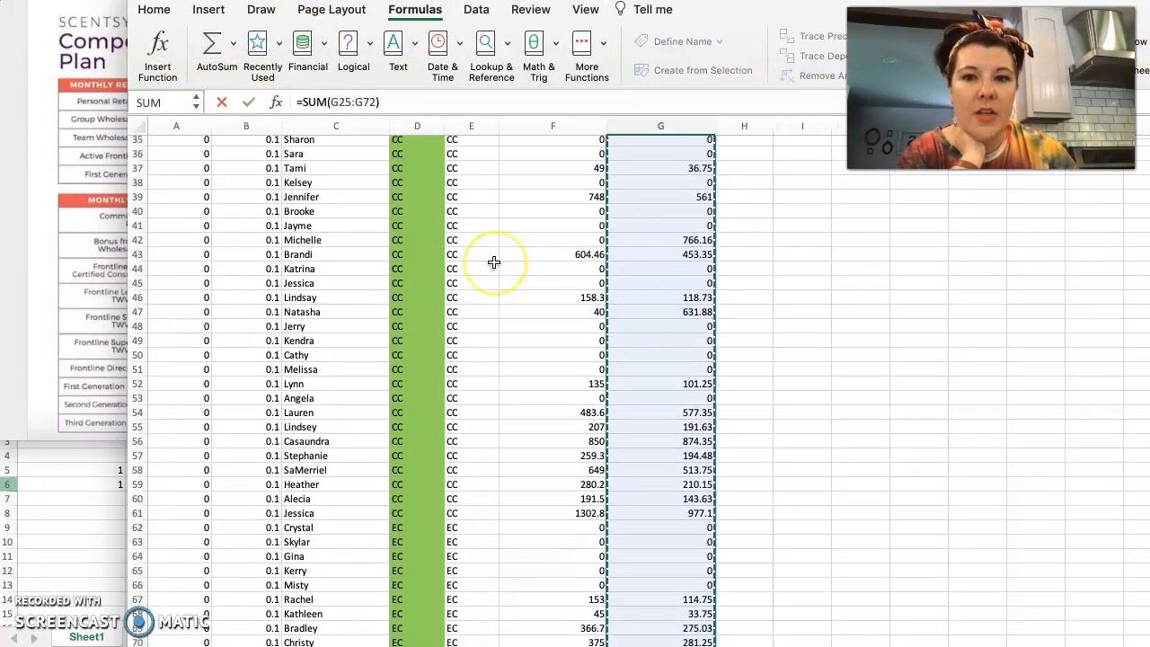
scroll(493, 262, down, 5)
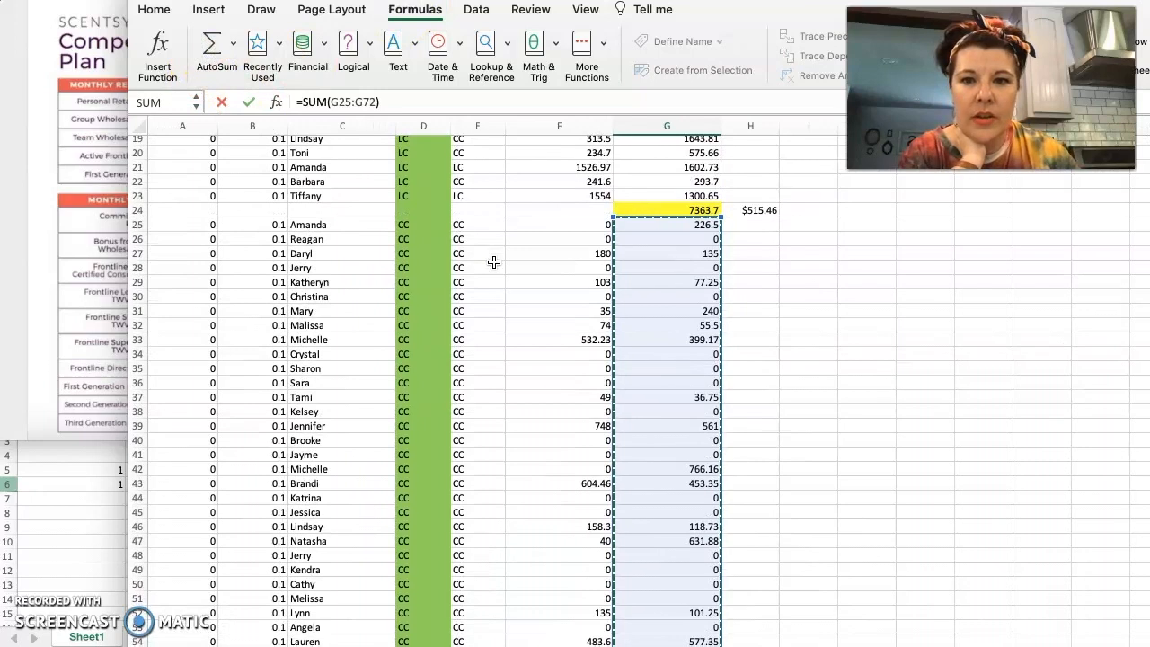
scroll(493, 261, down, 10)
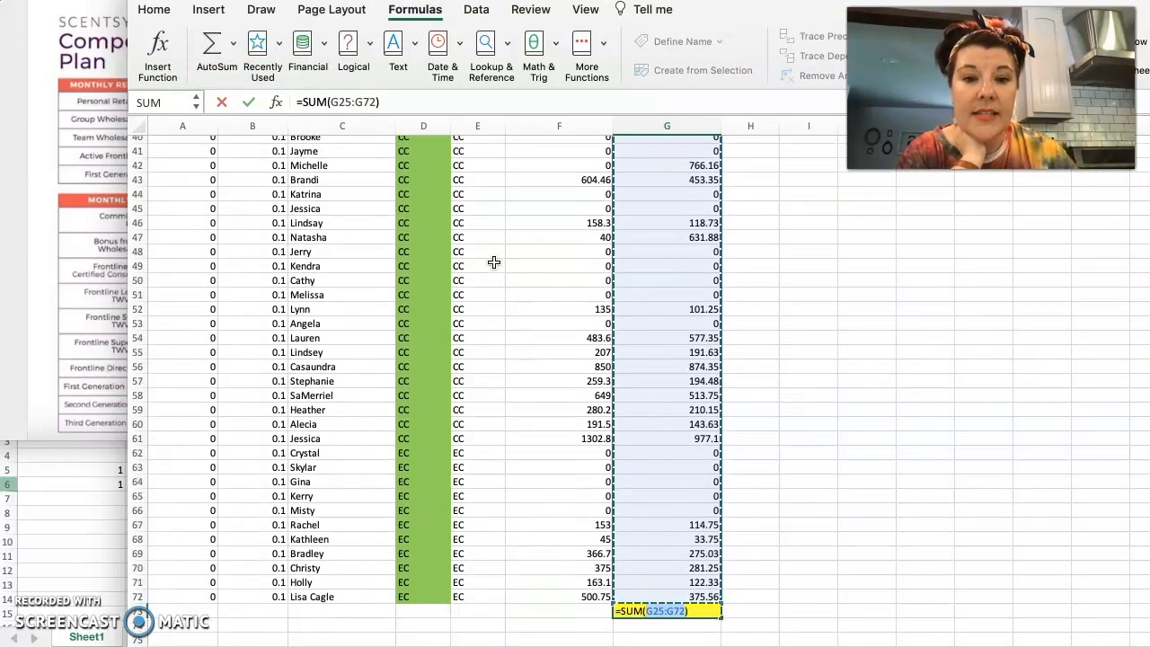
key(Return)
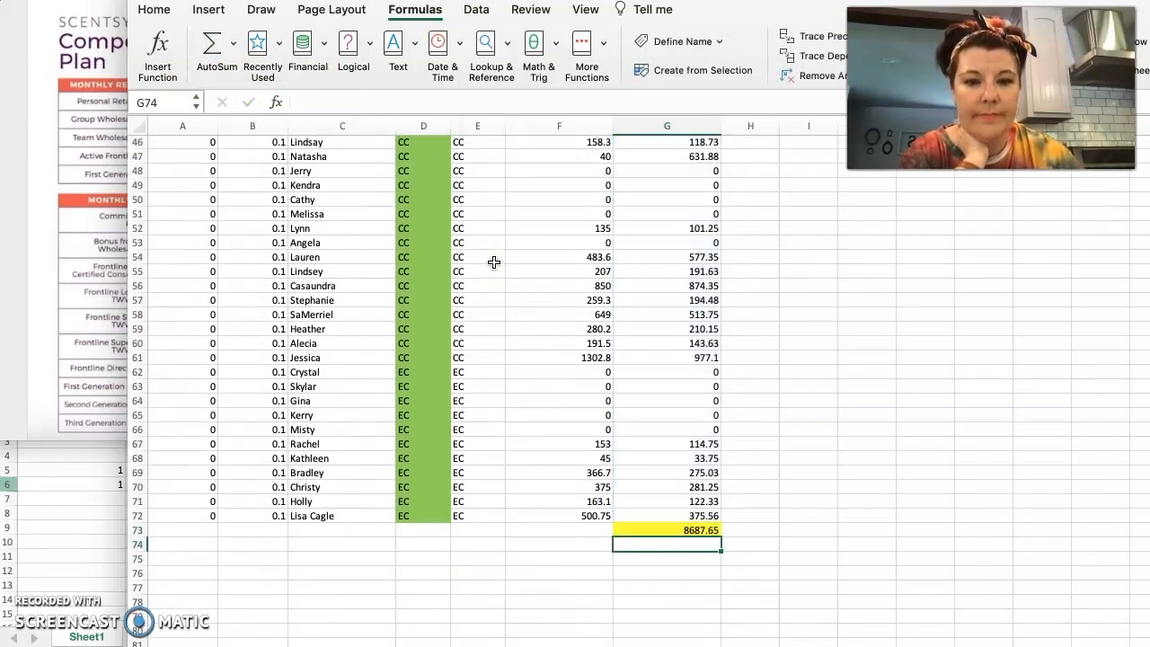
Calculate the bonus on the CC and EC total by entering =G73*.09 in cell H73
click(744, 529)
text(=G)
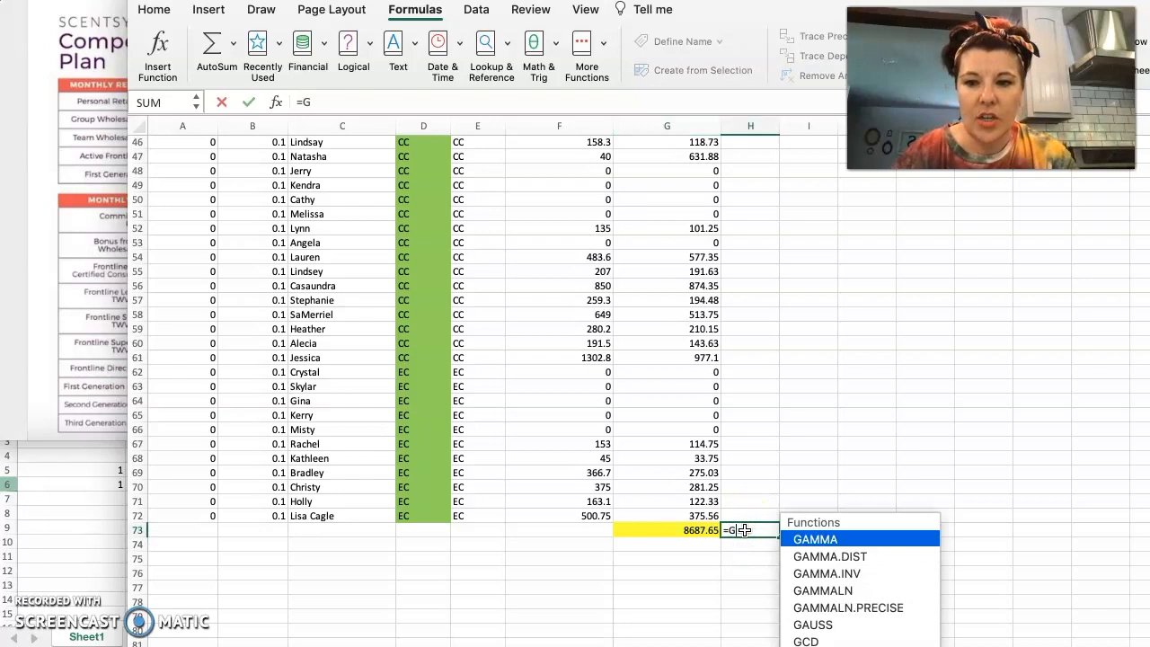
text(73)
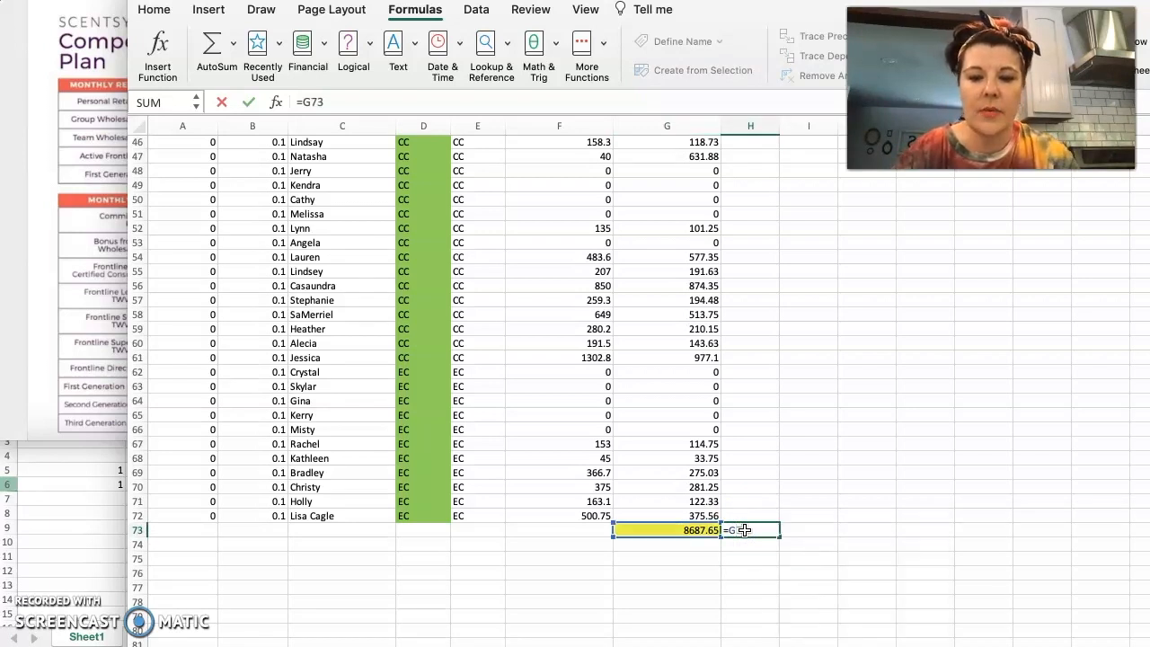
text(*.09)
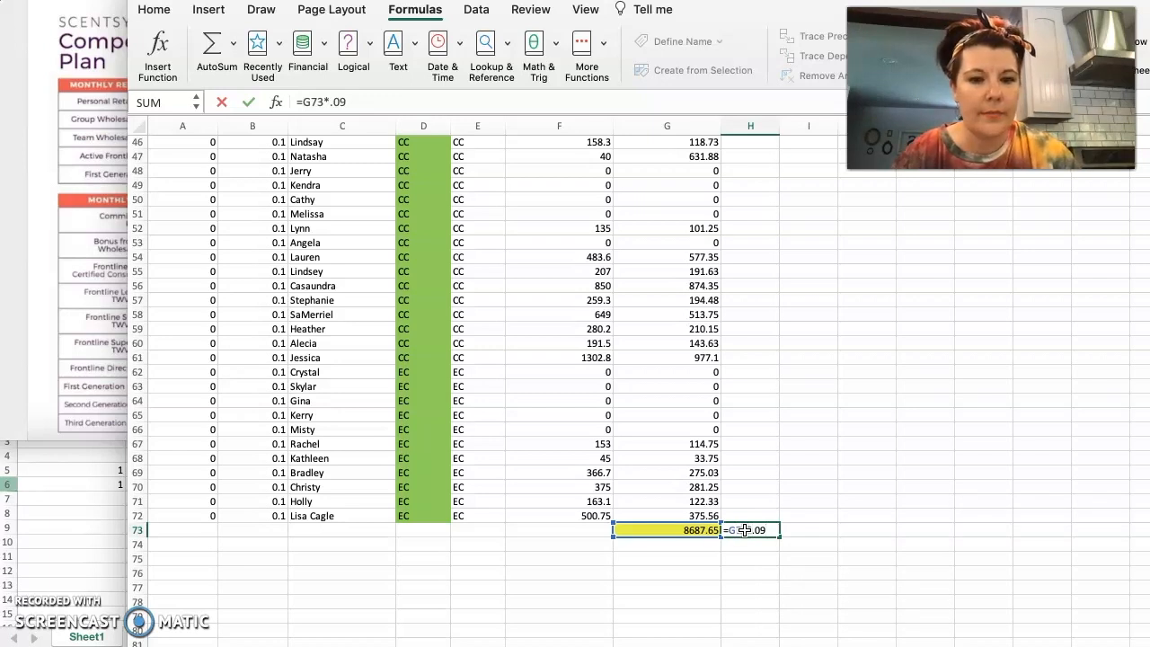
key(Return)
click(774, 539)
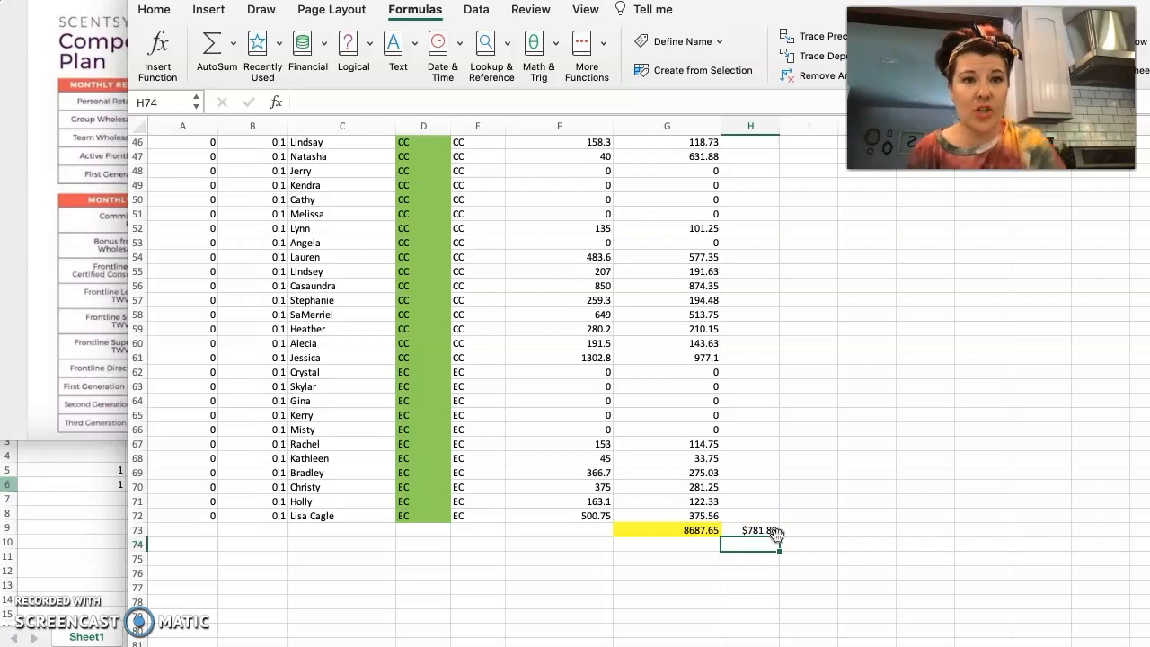
Fill rows 7 and 8, the second and third generation directors, with orange
scroll(696, 334, up, 9)
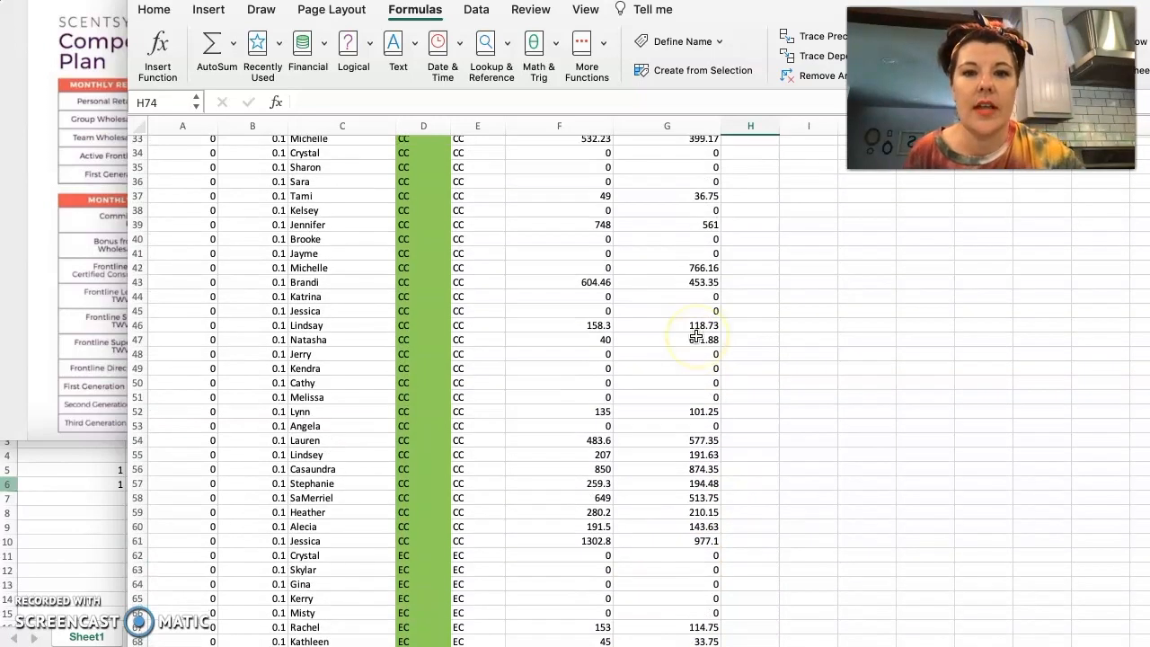
scroll(696, 334, up, 7)
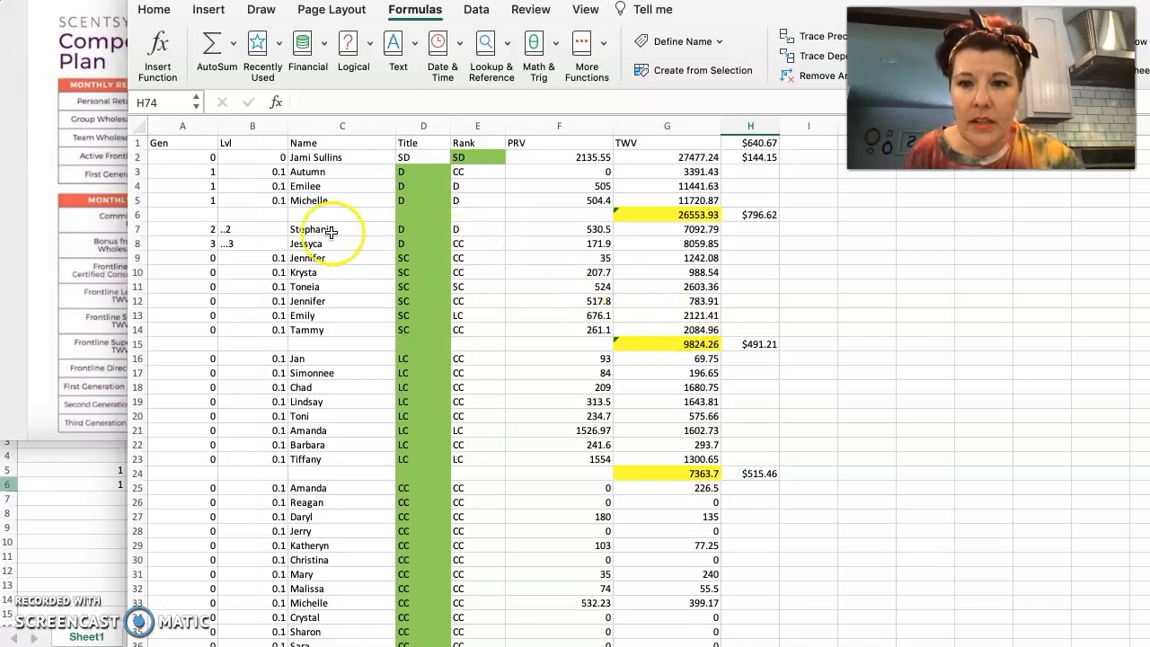
drag(144, 228, 144, 243)
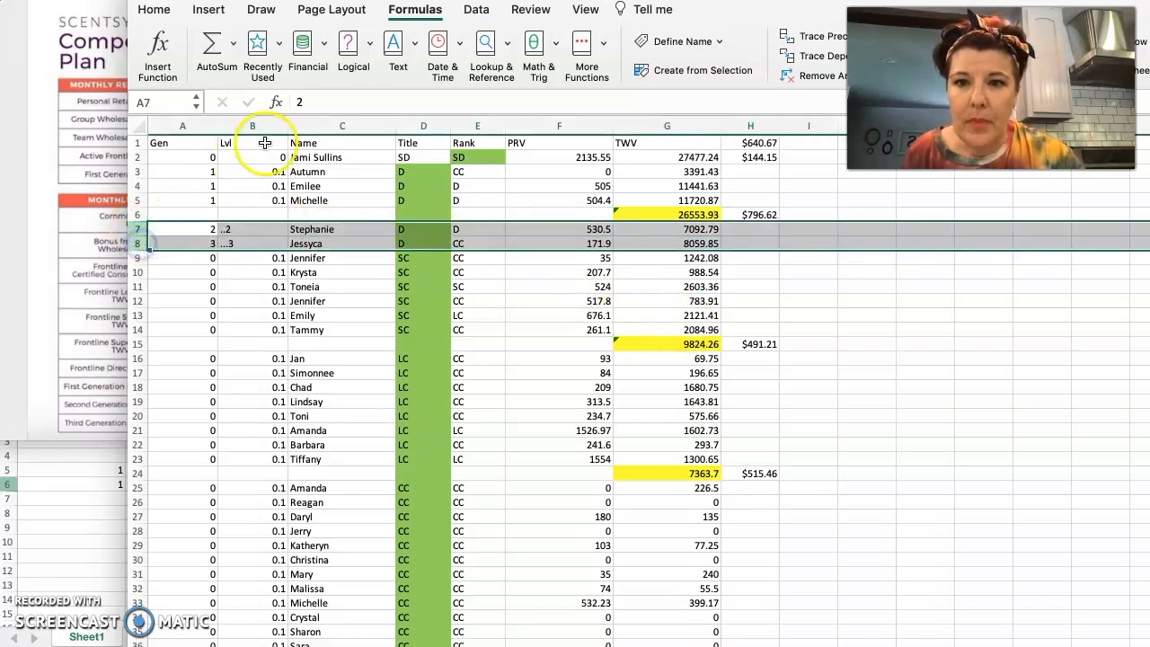
click(158, 11)
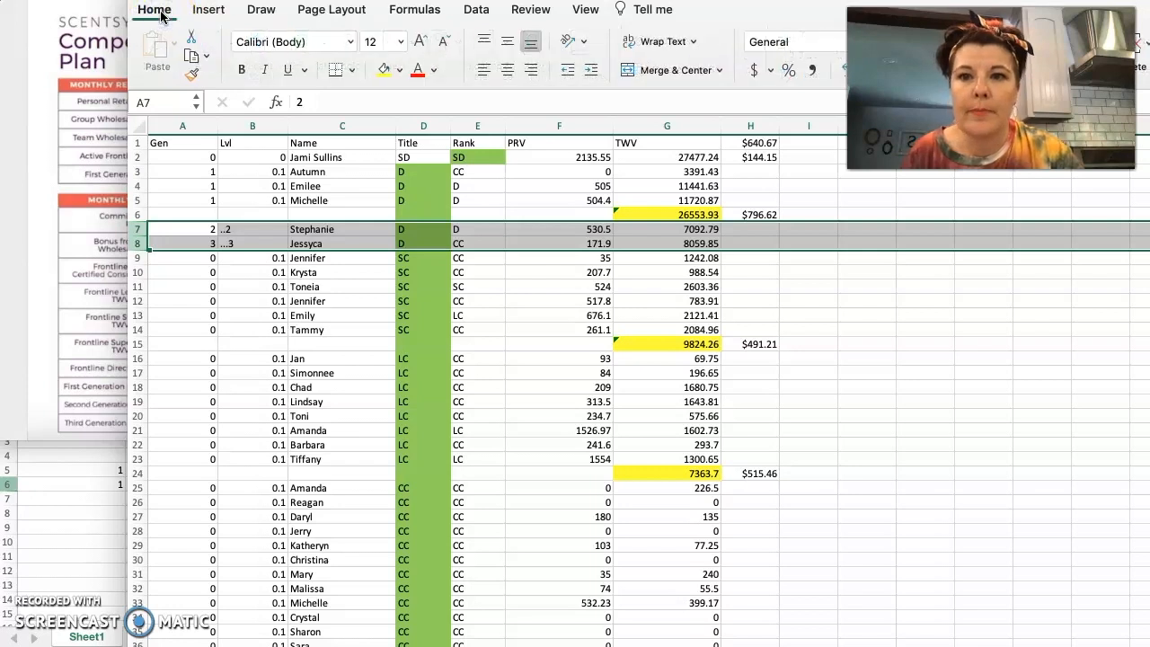
click(399, 70)
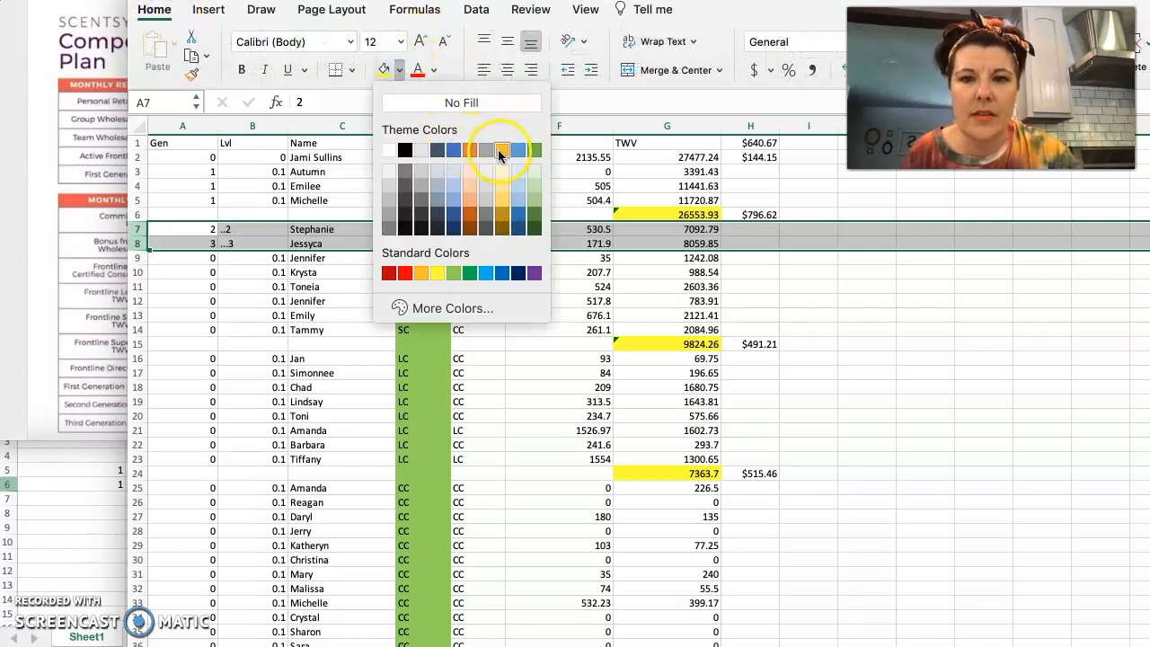
click(471, 149)
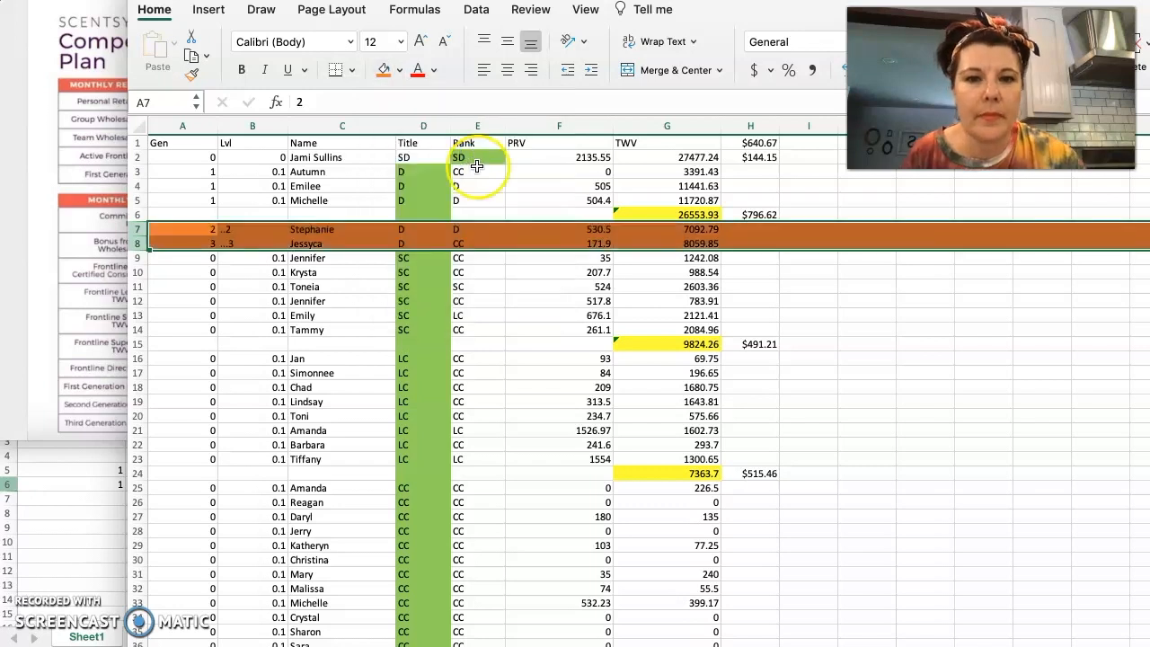
click(834, 317)
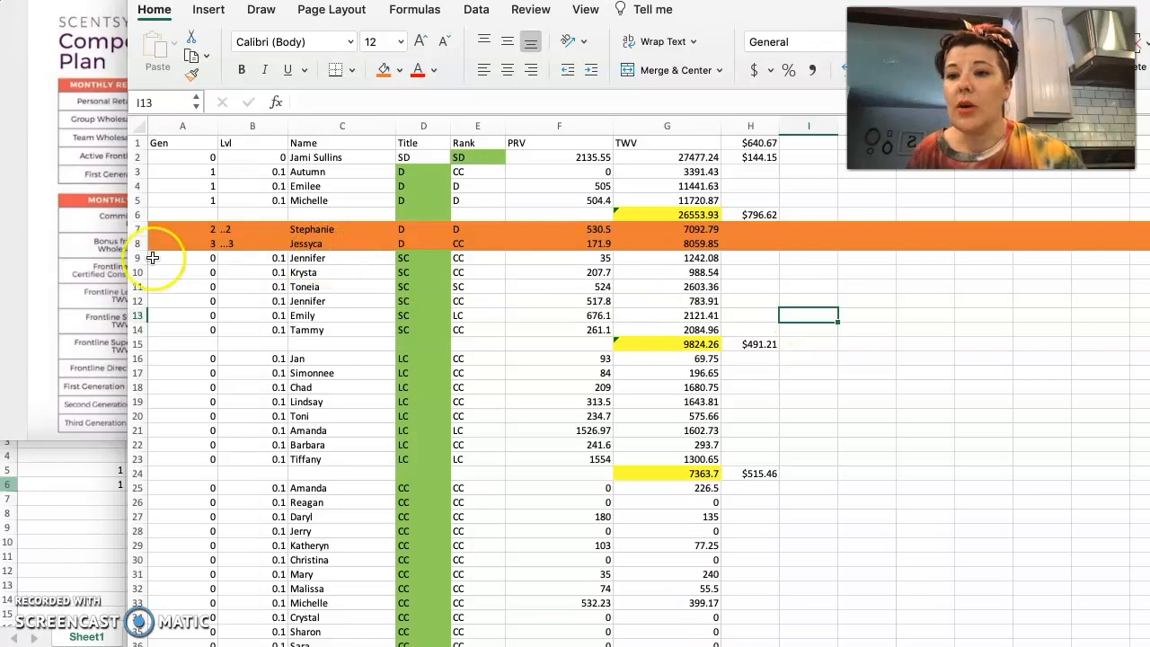
Check the Second Generation Director rate in the Compensation Plan window, and enter =G7*.04 in cell H7 of the workbook
click(18, 283)
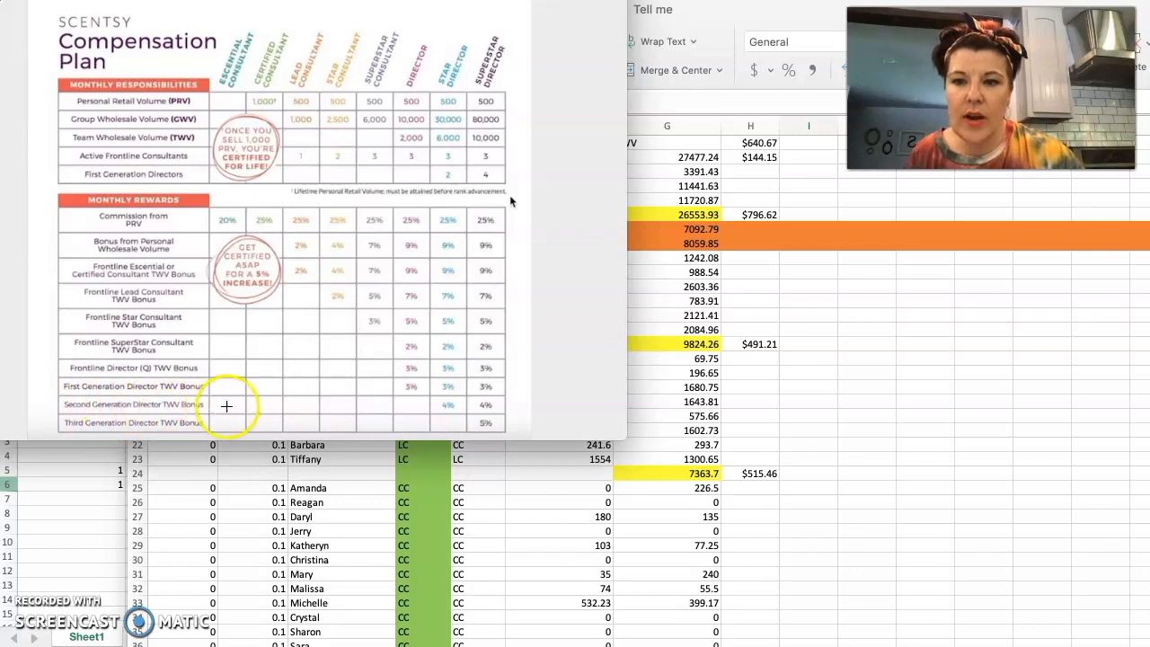
click(826, 281)
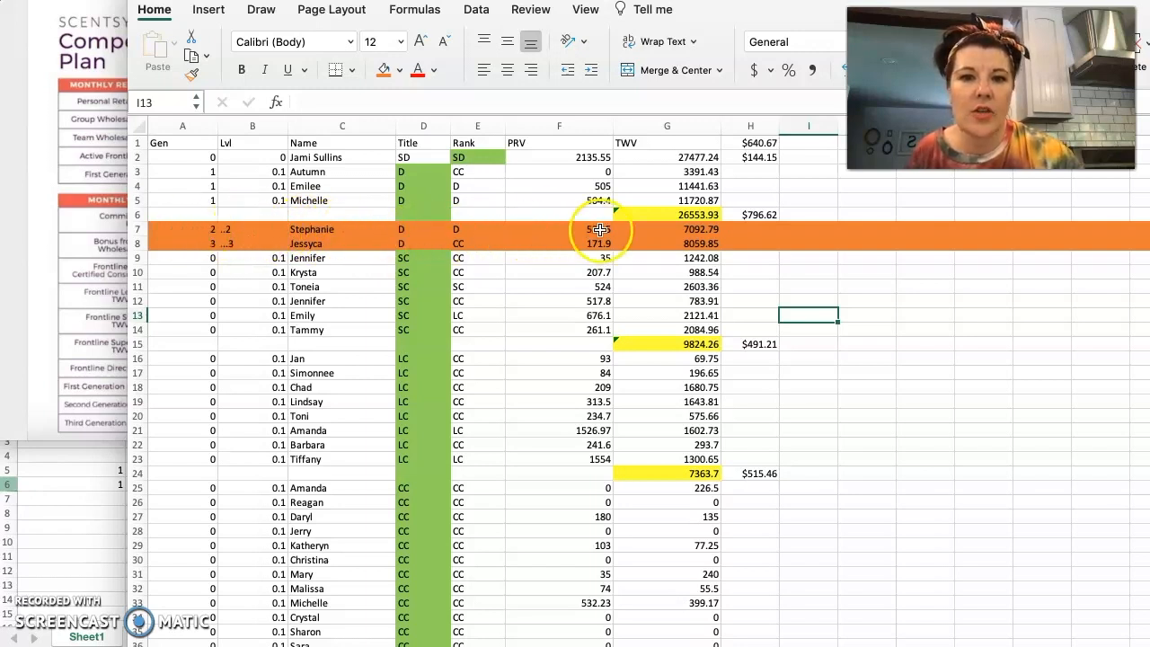
click(739, 229)
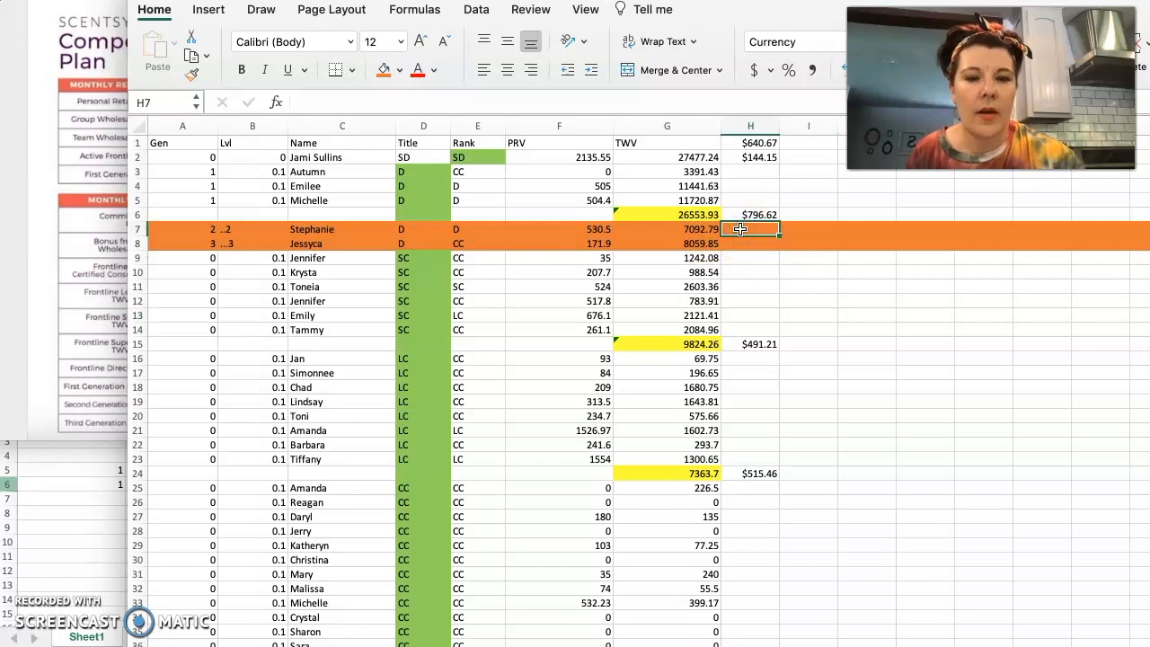
text(=)
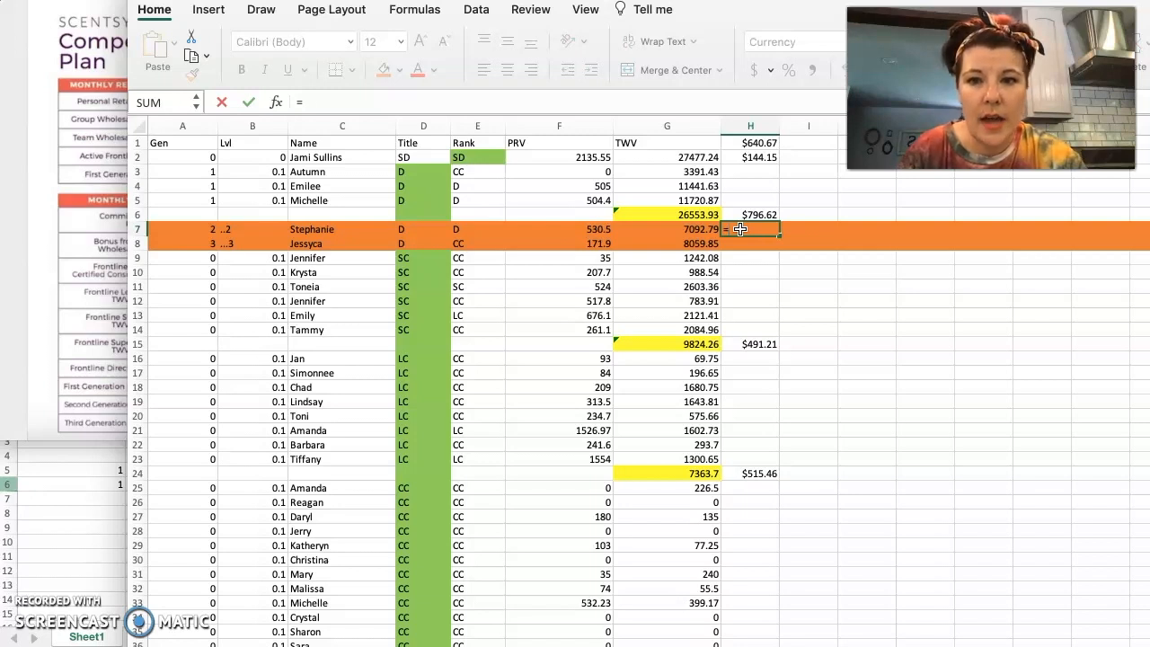
text(G7*.04)
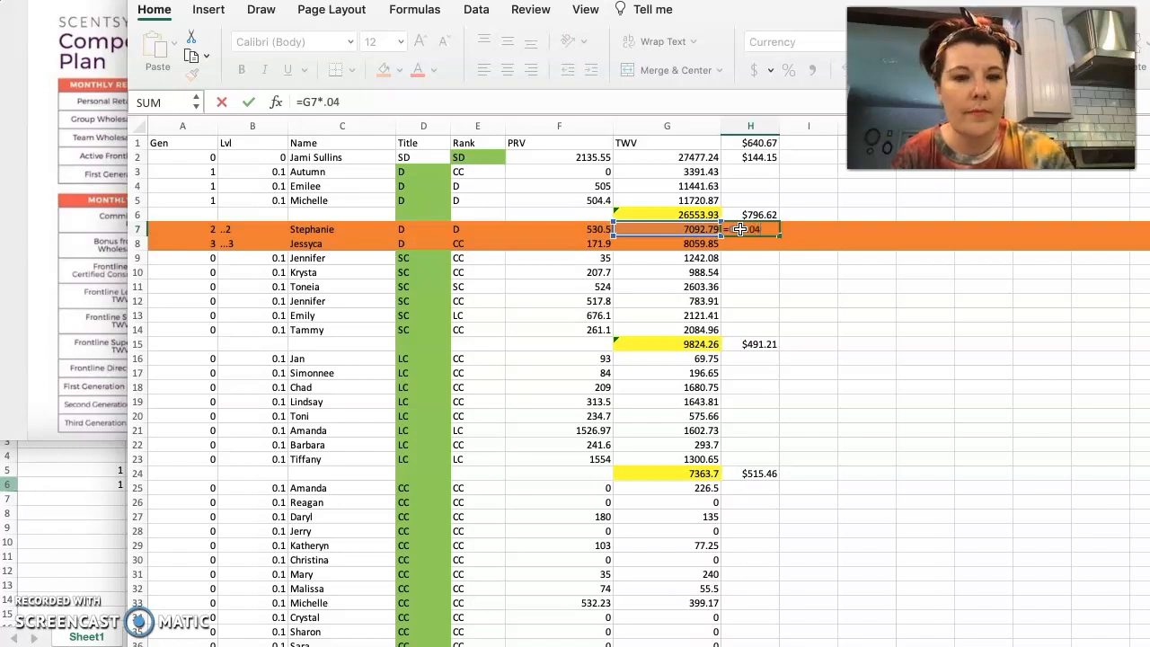
key(Return)
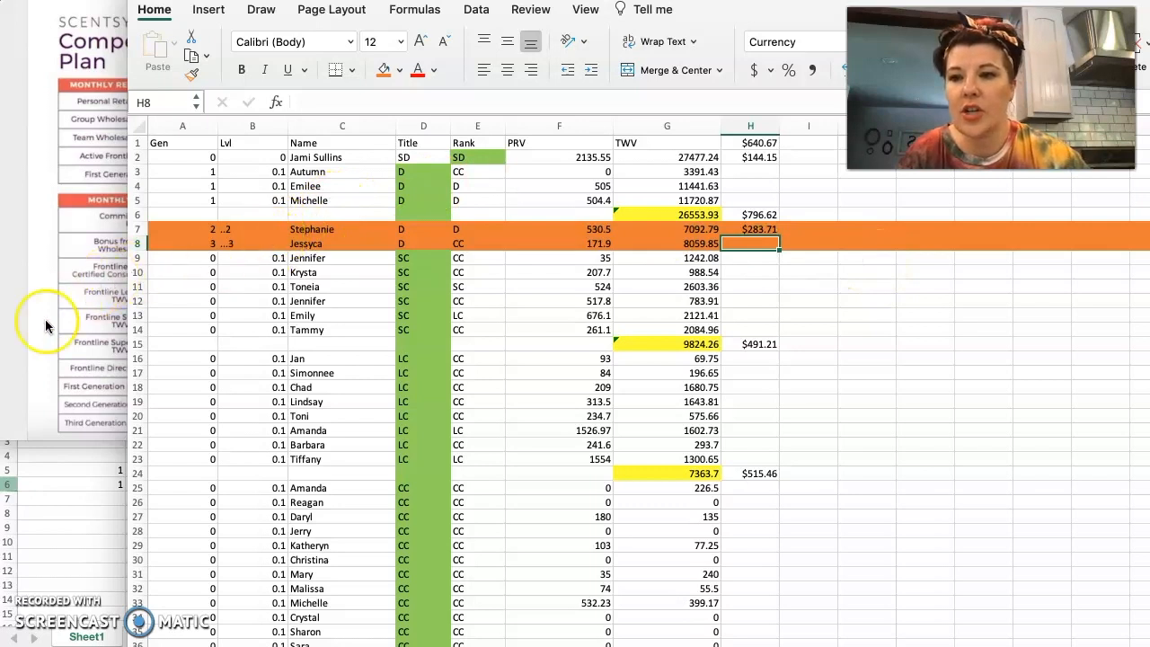
Check the Third Generation Director rate in the Compensation Plan window, and enter 0 in cell H8 of the workbook
click(13, 338)
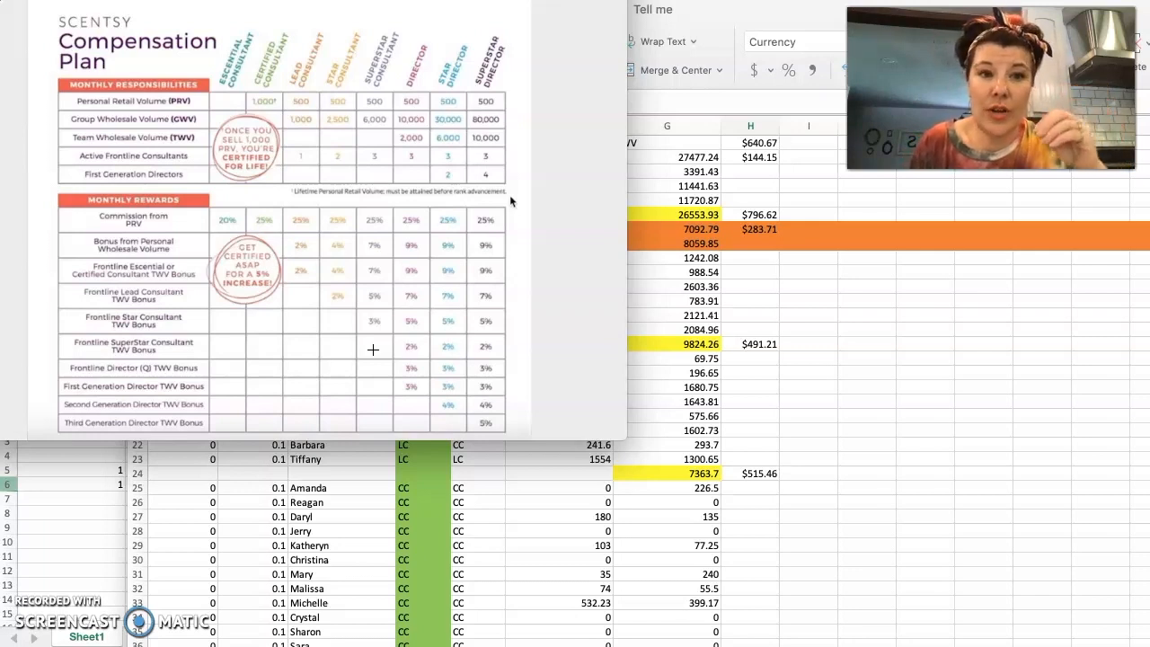
click(858, 320)
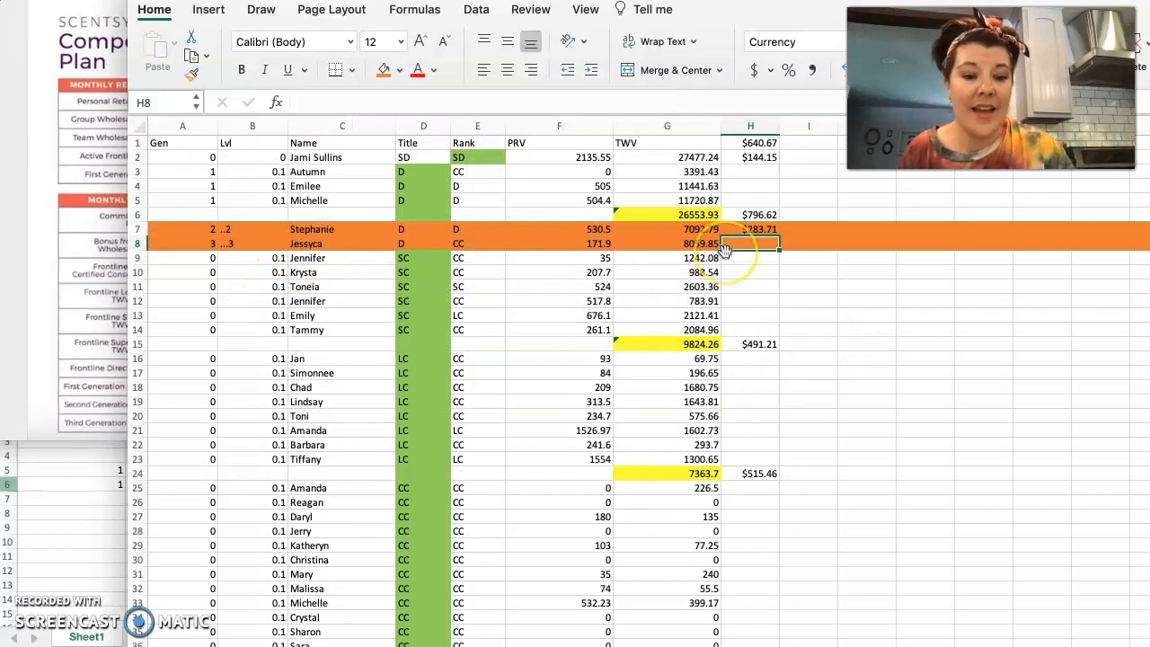
text(0)
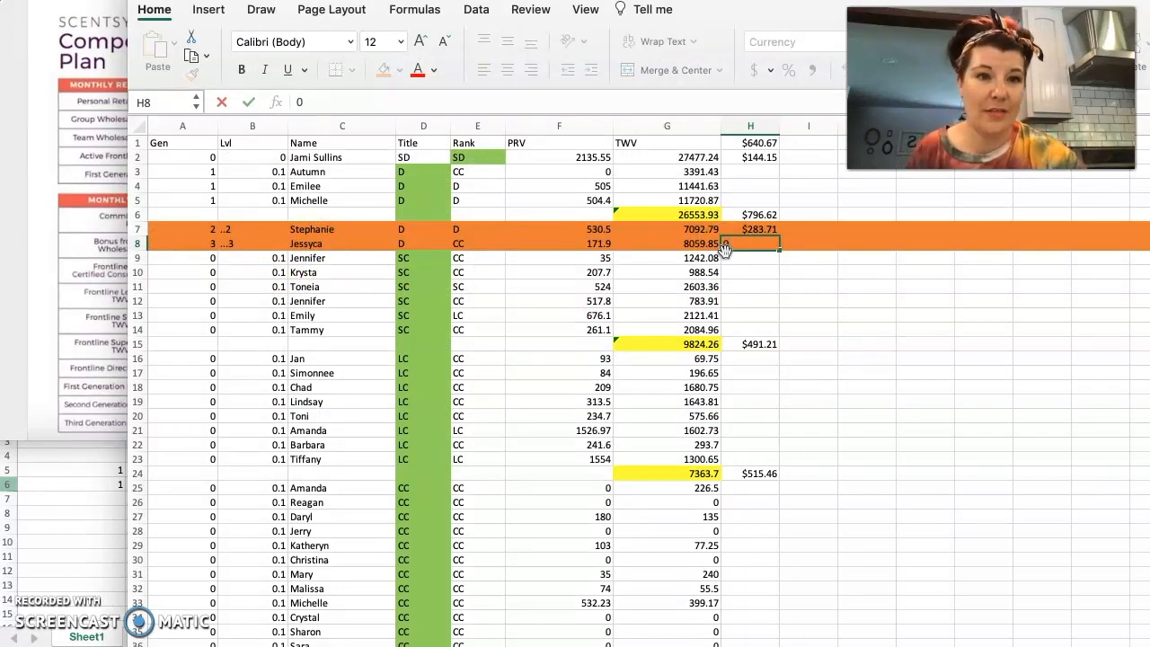
key(Return)
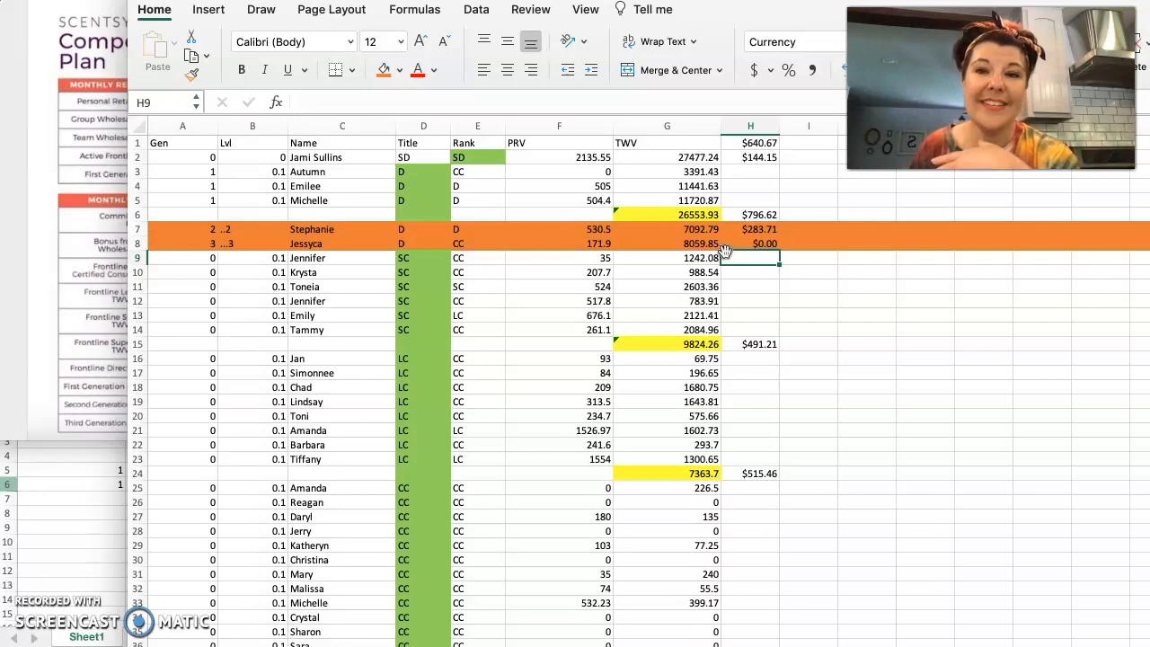
Fill cell H74, directly below the CC and EC bonus, with light green
scroll(724, 251, down, 15)
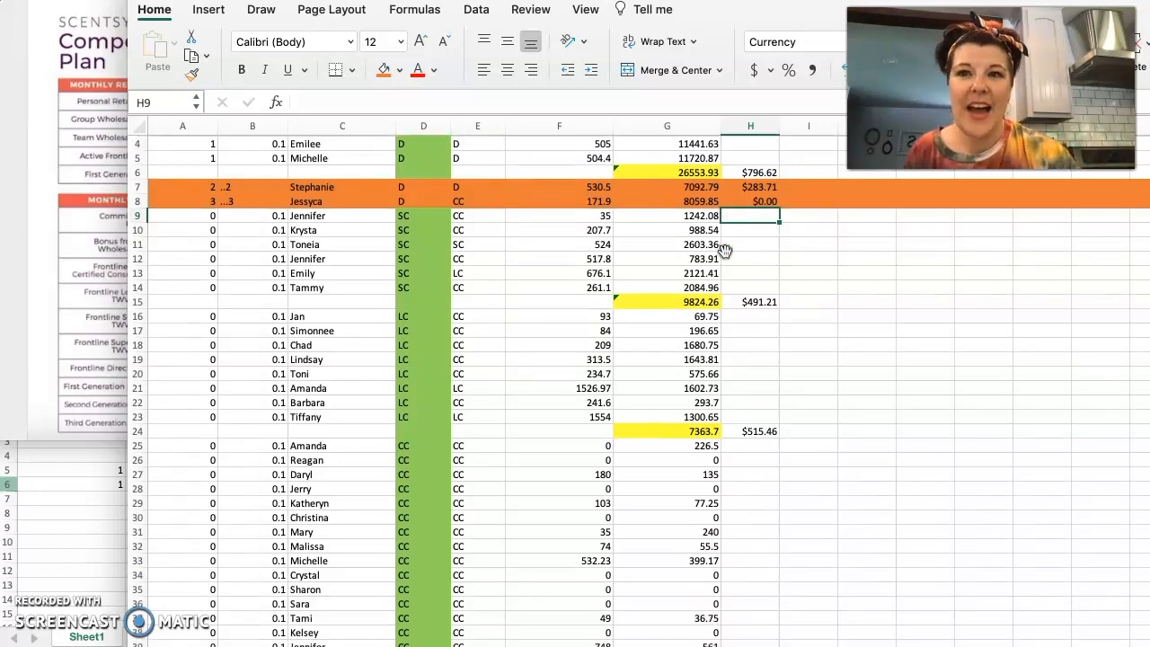
scroll(724, 250, down, 1)
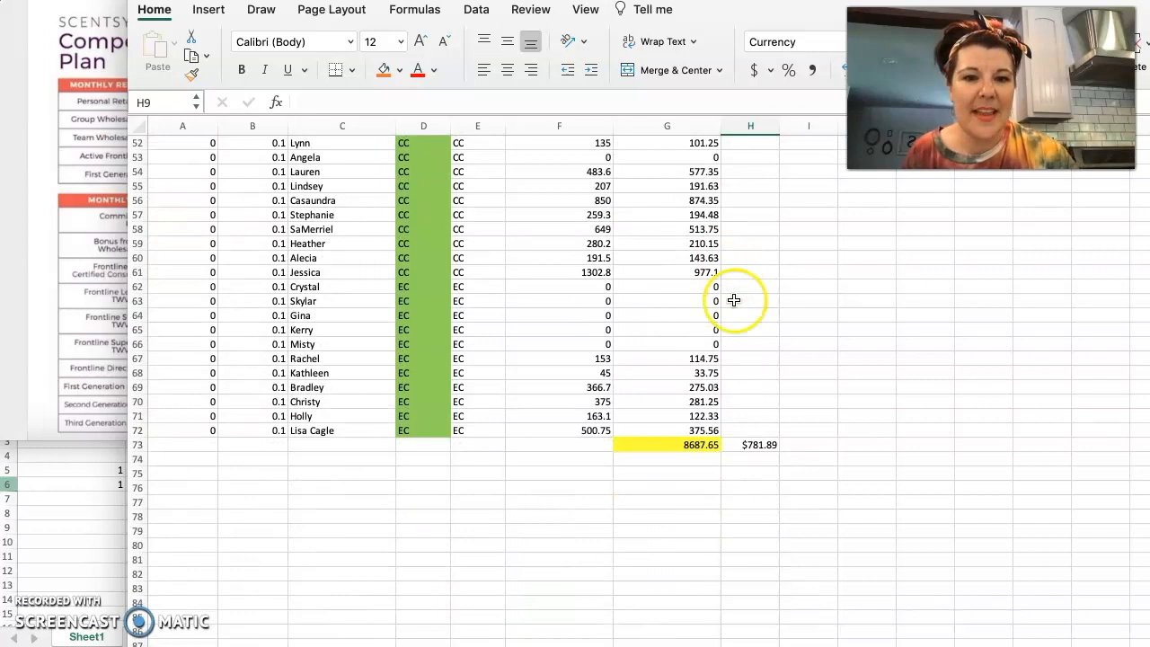
click(745, 458)
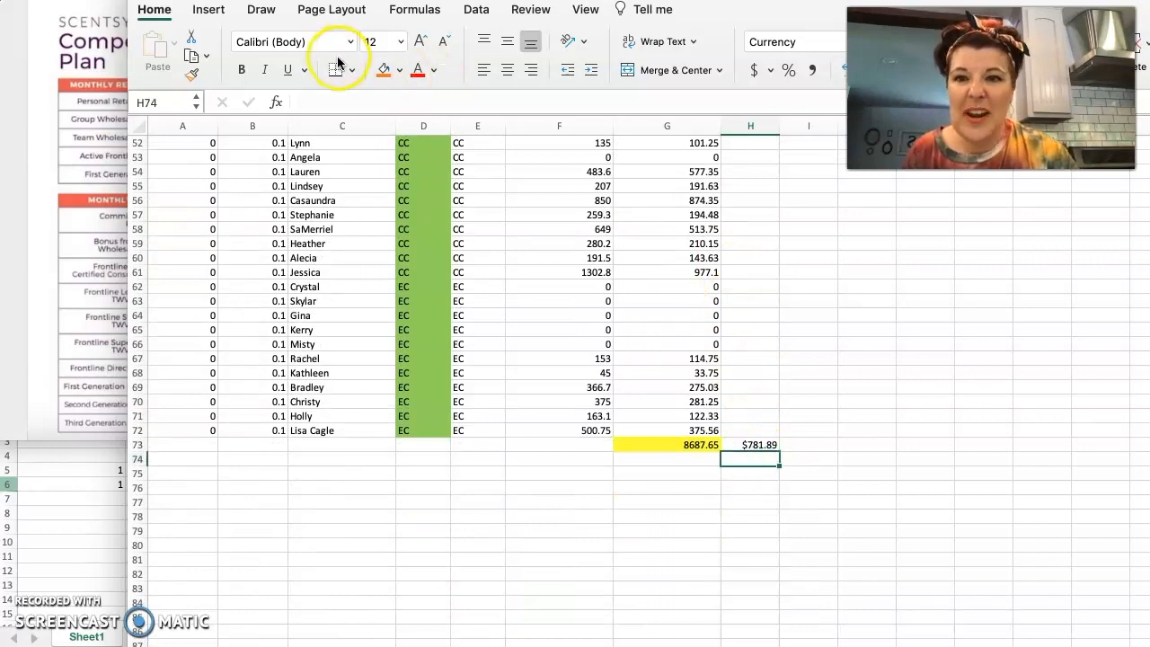
click(399, 70)
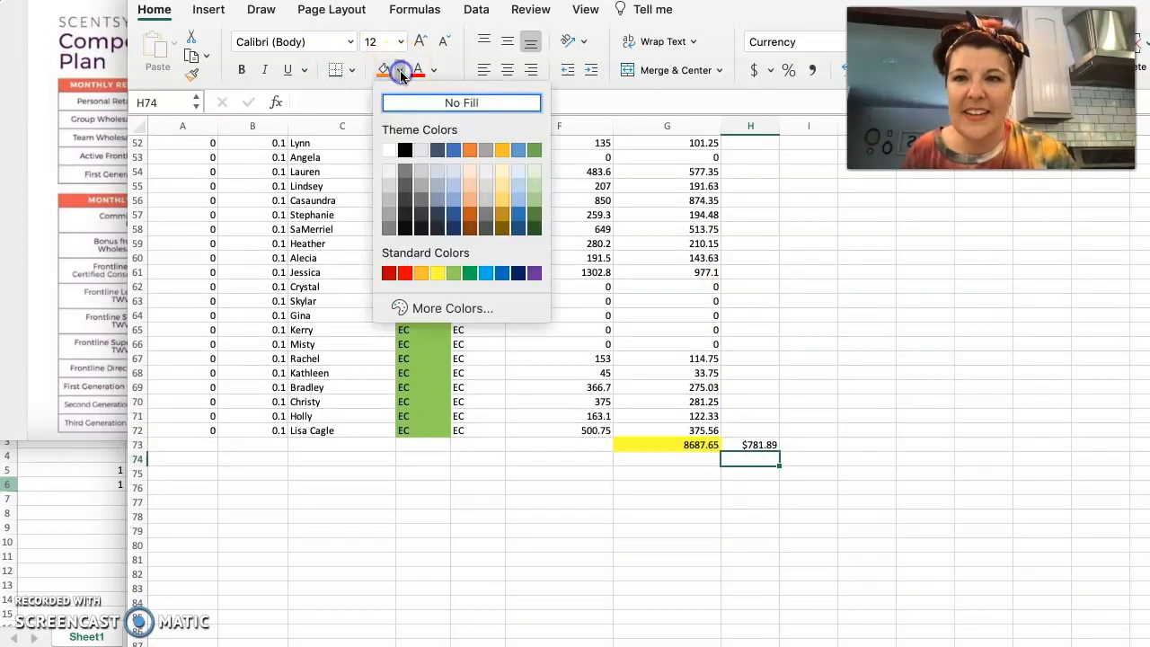
click(534, 199)
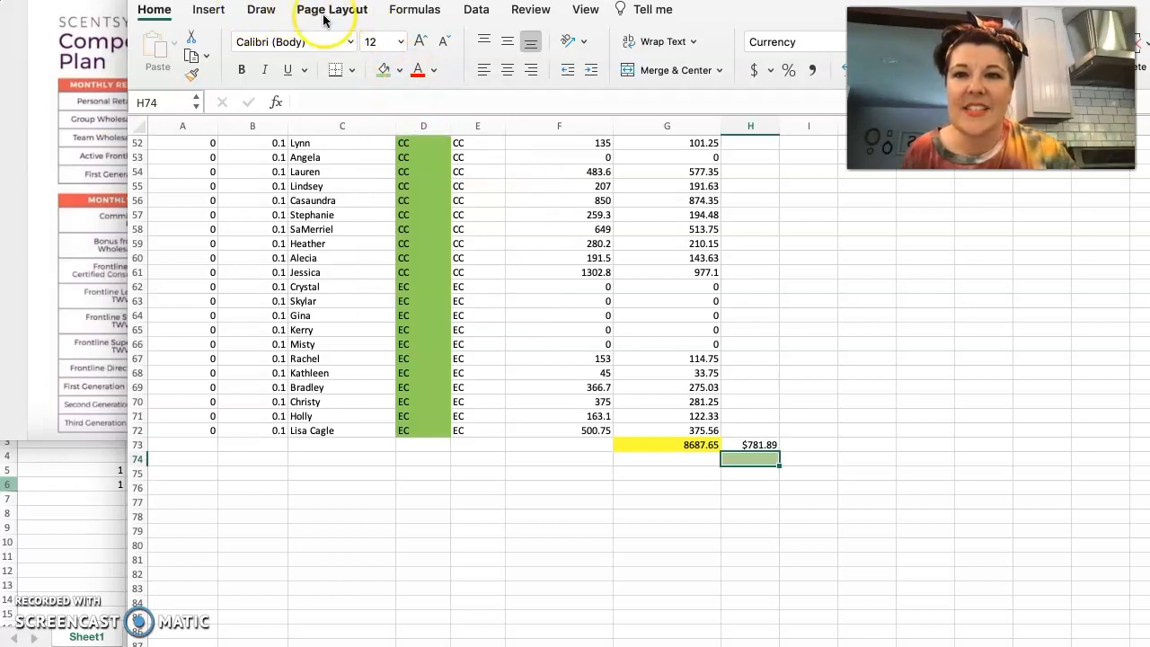
Total all commissions and bonuses of column H in cell H74 with =SUM(H1:H73)
click(412, 11)
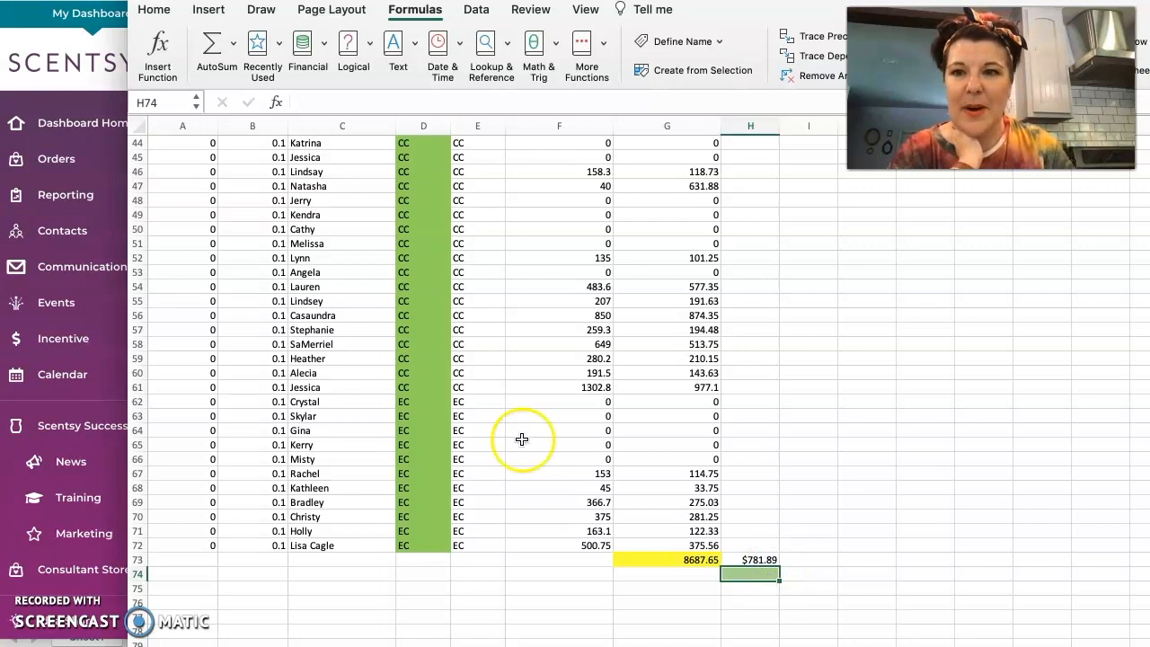
click(205, 44)
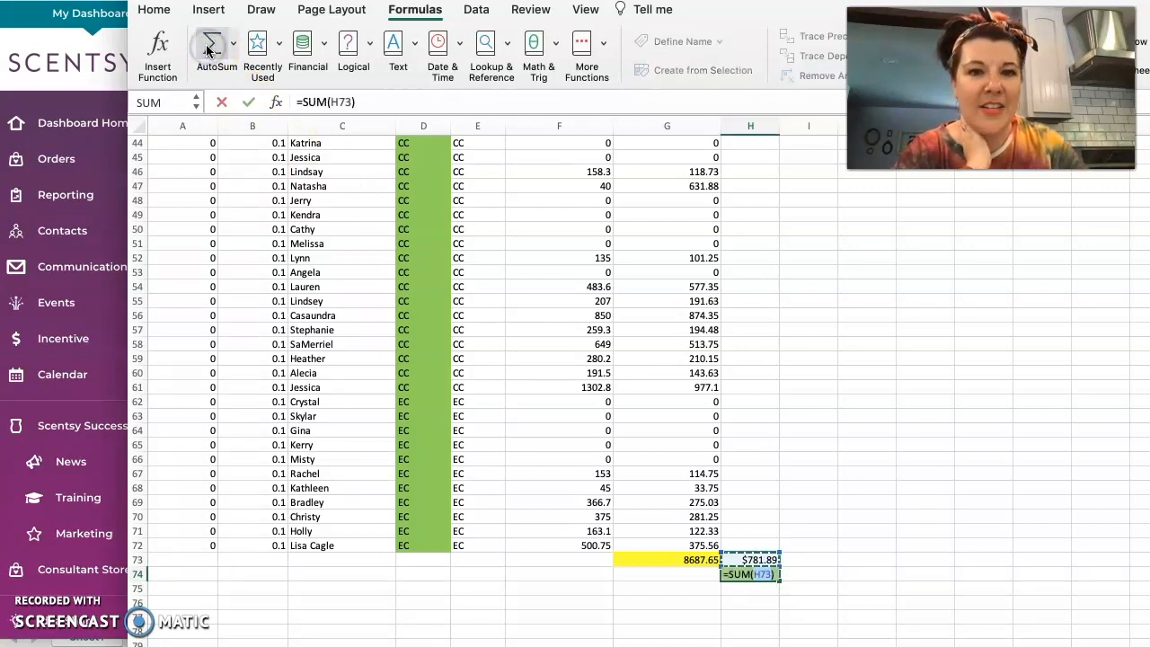
scroll(791, 196, up, 15)
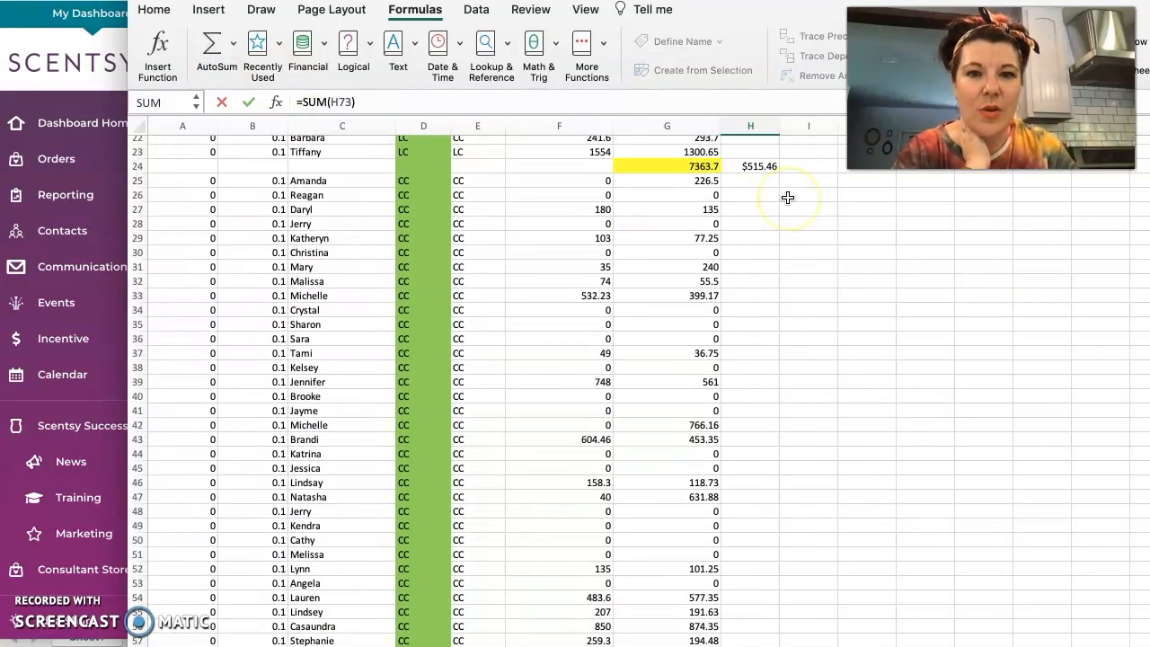
drag(761, 144, 750, 617)
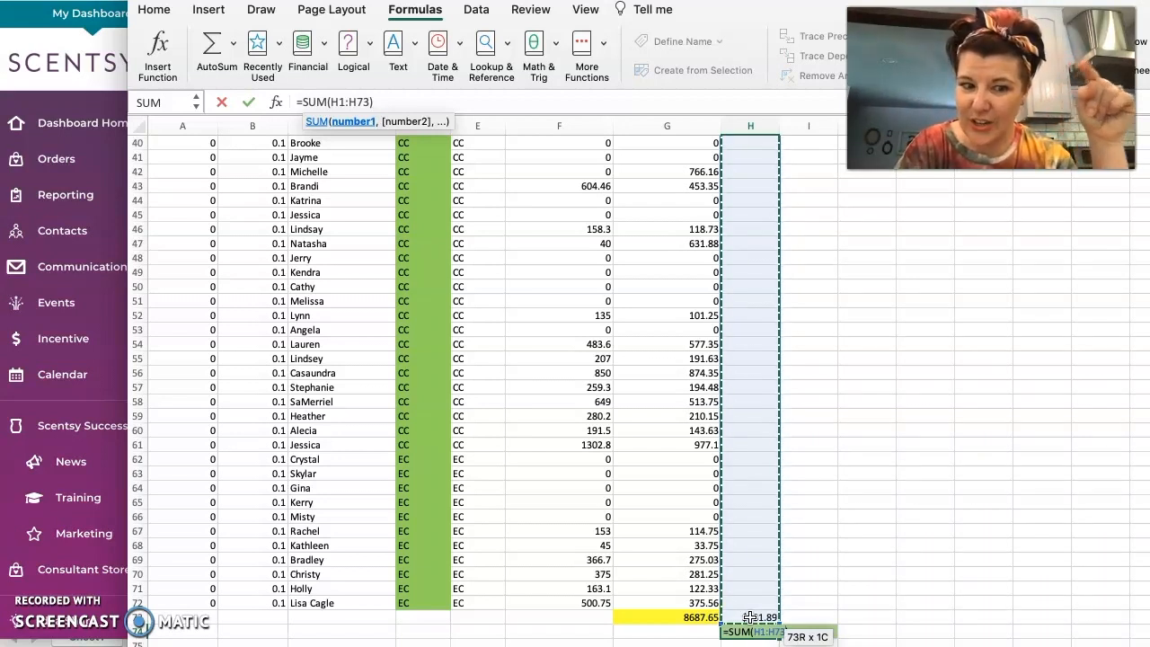
key(Return)
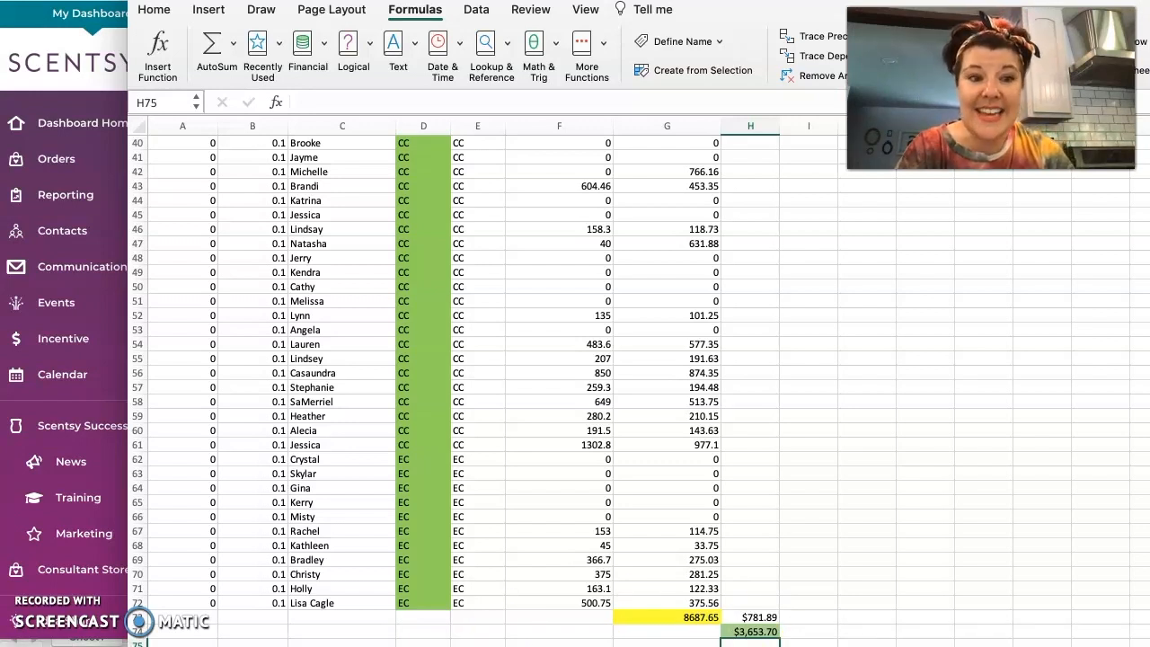
Switch to the Scentsy Dashboard and compare the Apr 2012 total earnings in Commissions History with the workbook's total in cell H74
click(51, 394)
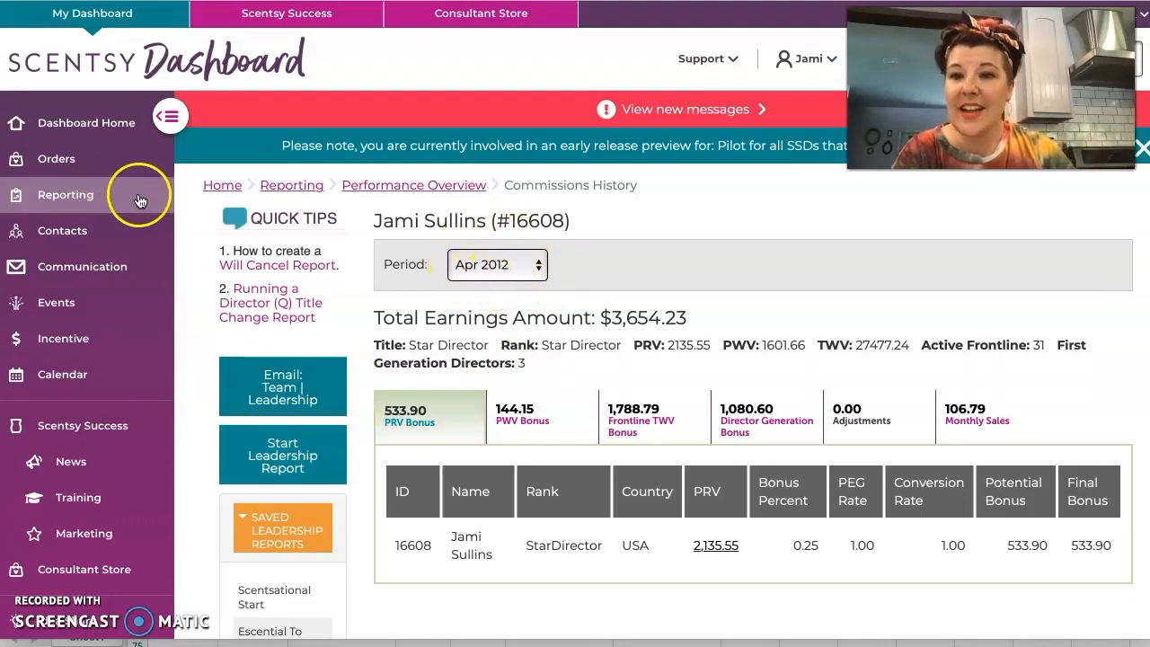
scroll(280, 318, down, 7)
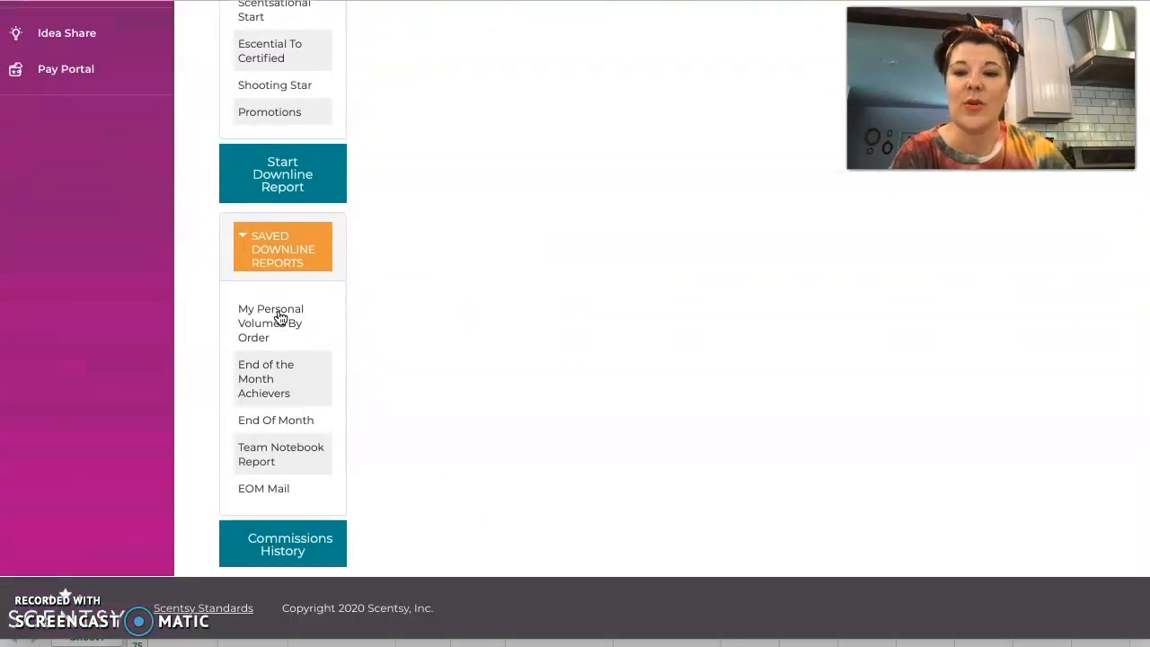
click(308, 547)
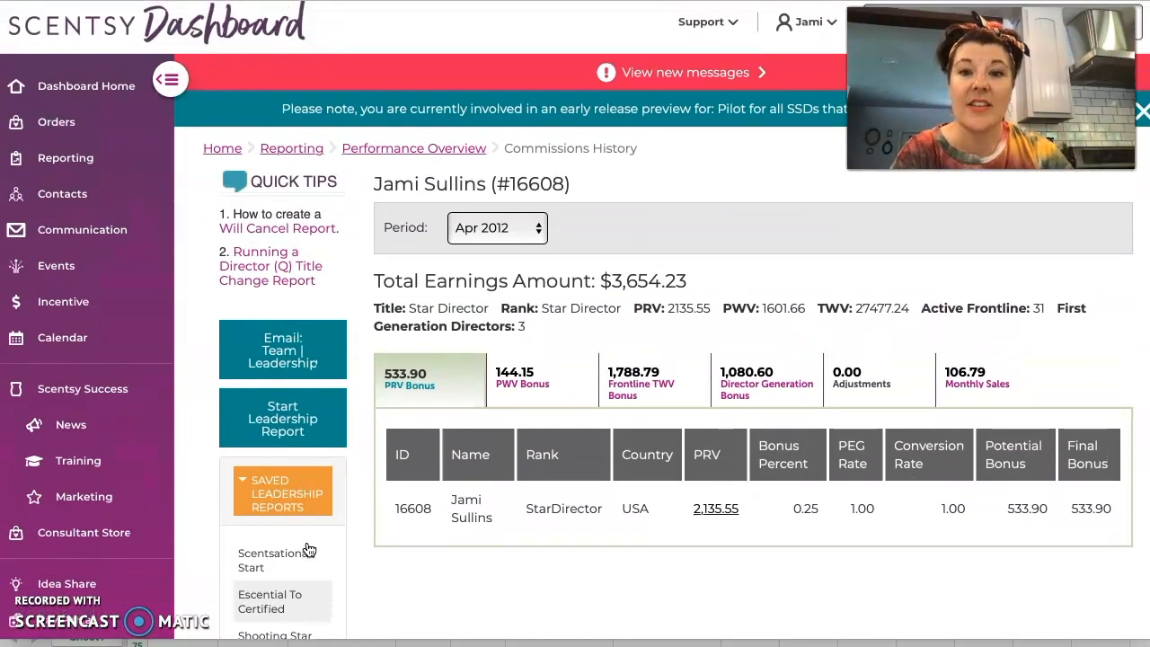
click(509, 244)
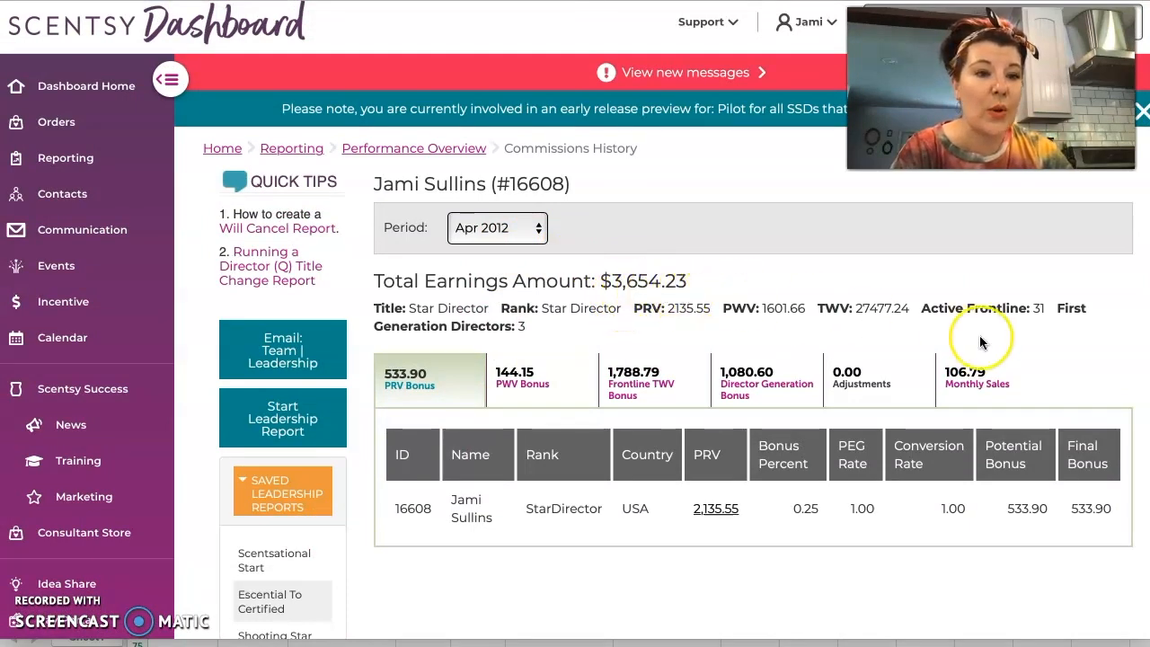
click(1146, 395)
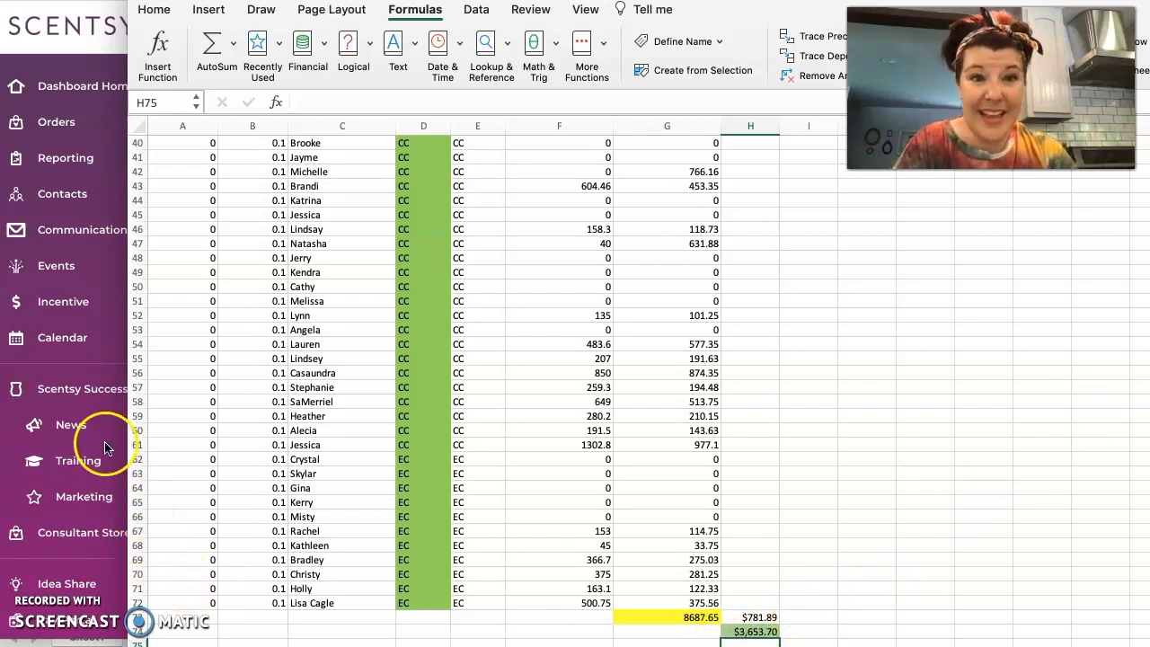
click(97, 361)
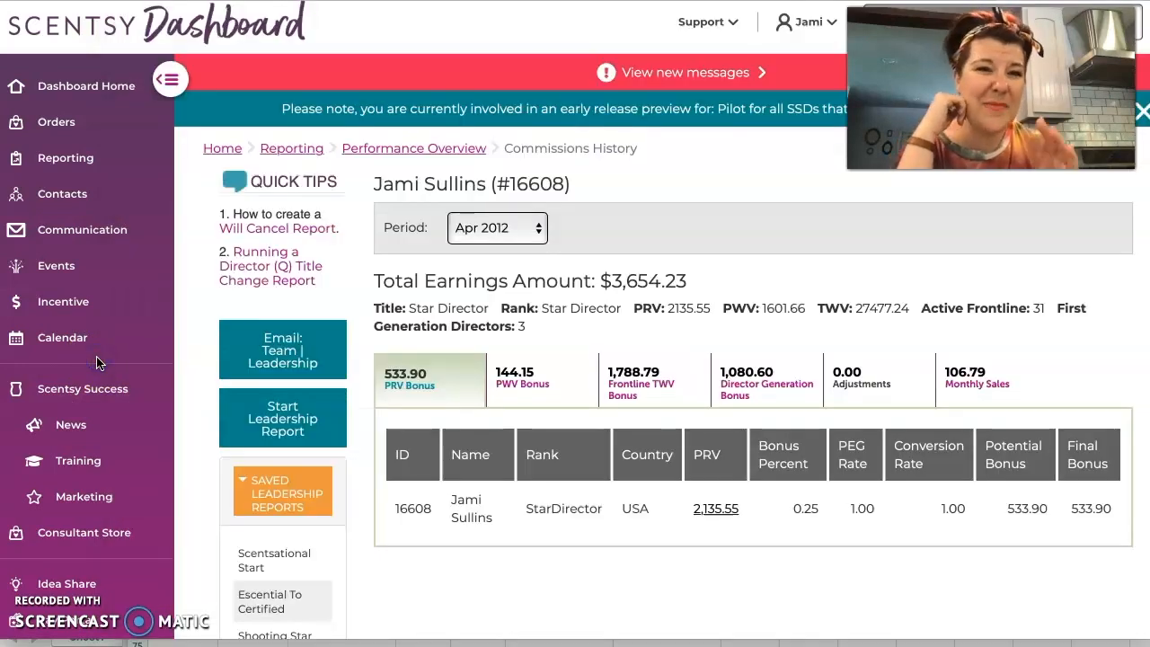